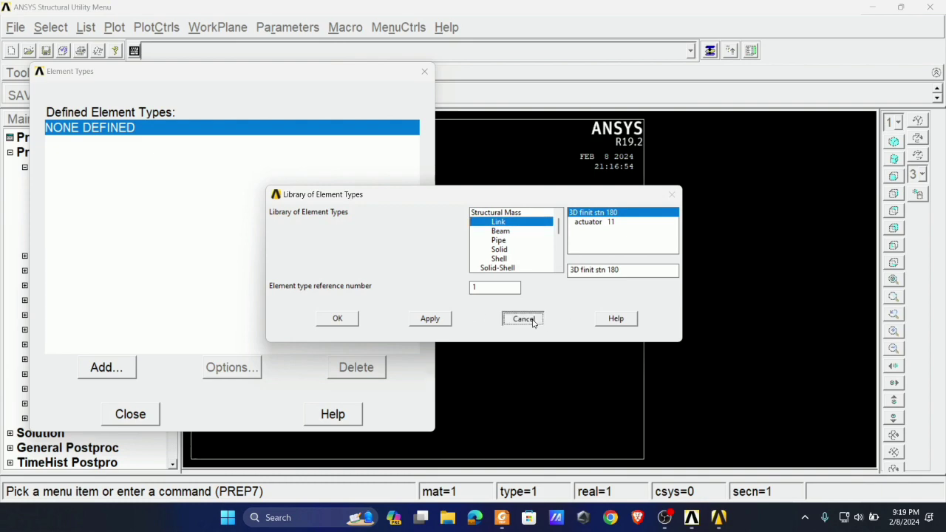
- Close the element type definition without adding an element, and examine the available material models
click(523, 318)
click(131, 418)
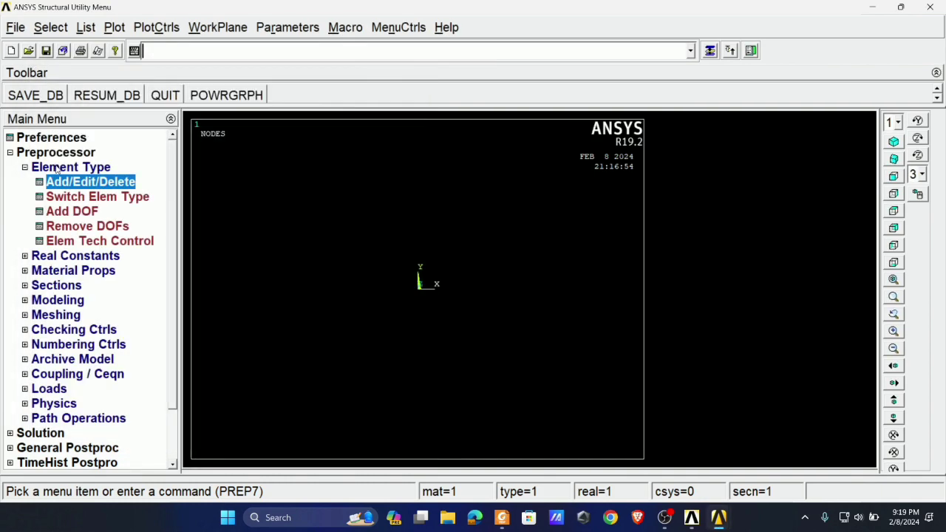
click(57, 270)
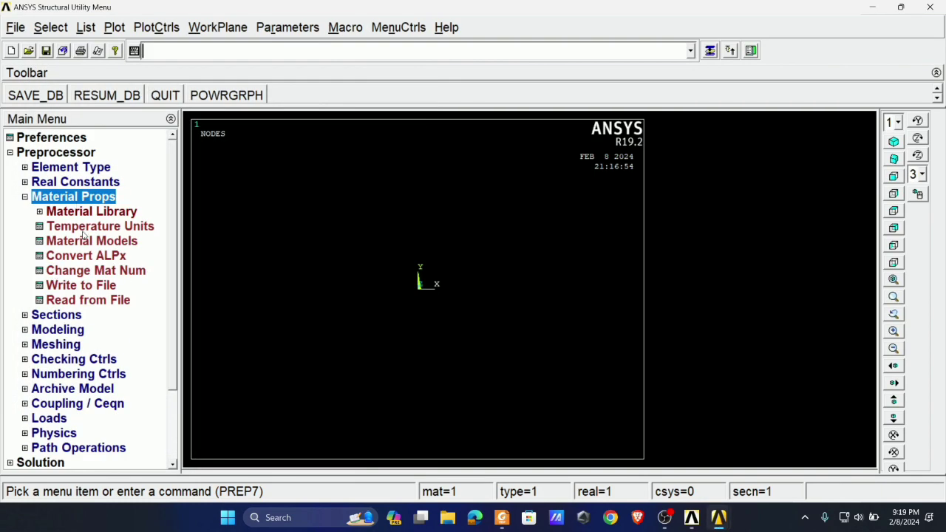
click(78, 242)
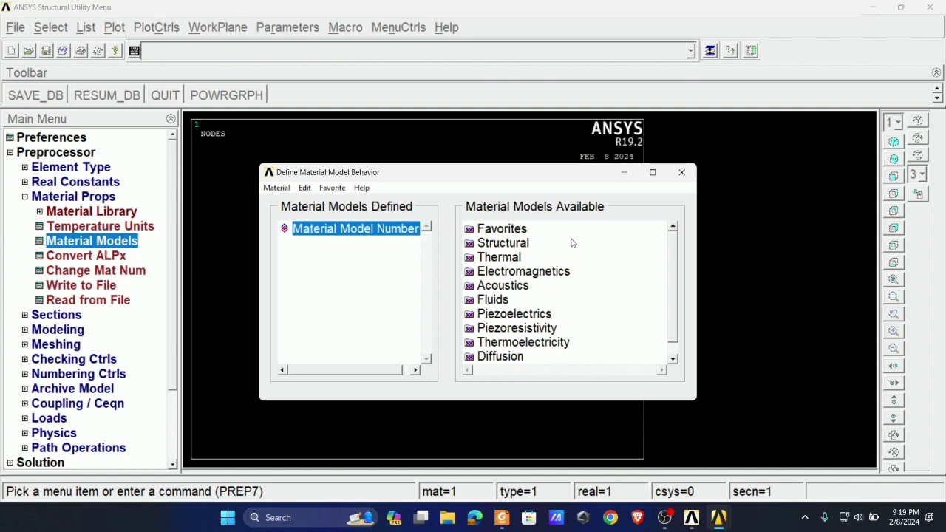
click(687, 178)
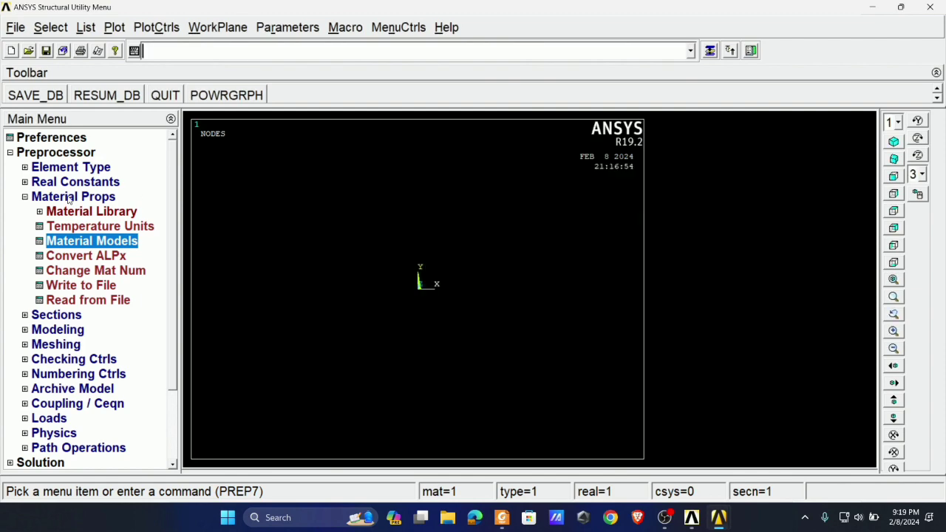
- Examine the section, modeling and meshing options of the Preprocessor
click(72, 200)
click(61, 213)
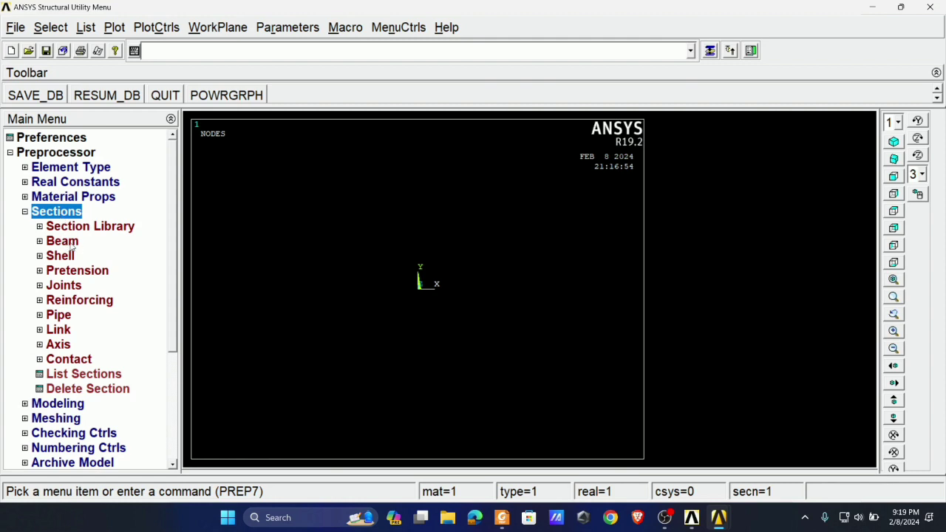
click(66, 246)
click(51, 245)
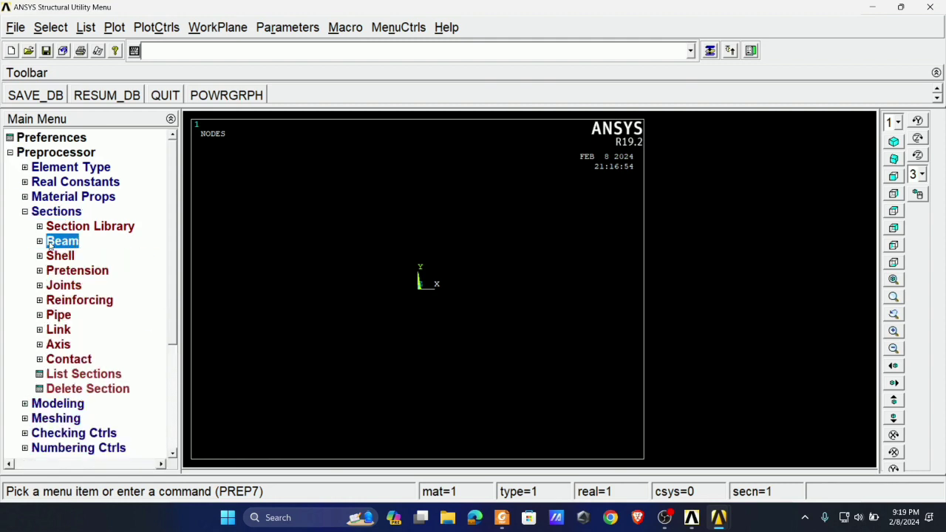
click(57, 213)
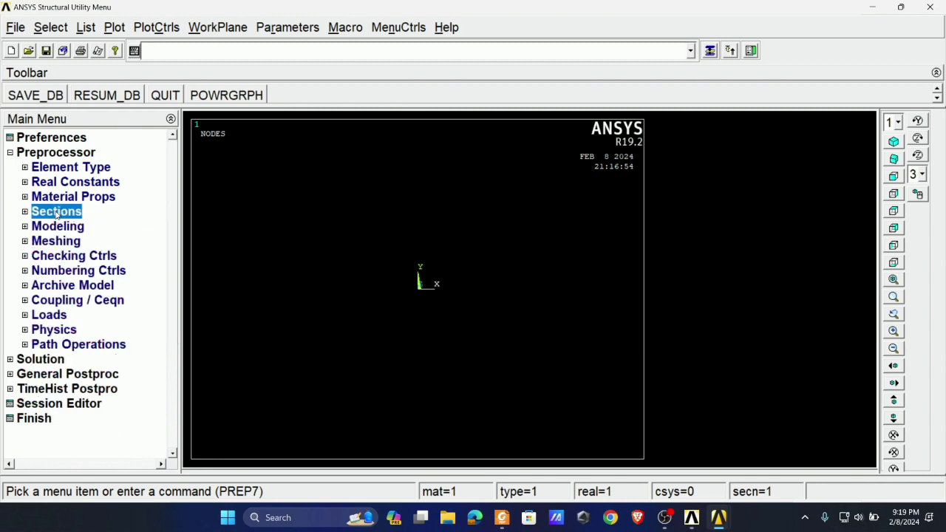
click(59, 227)
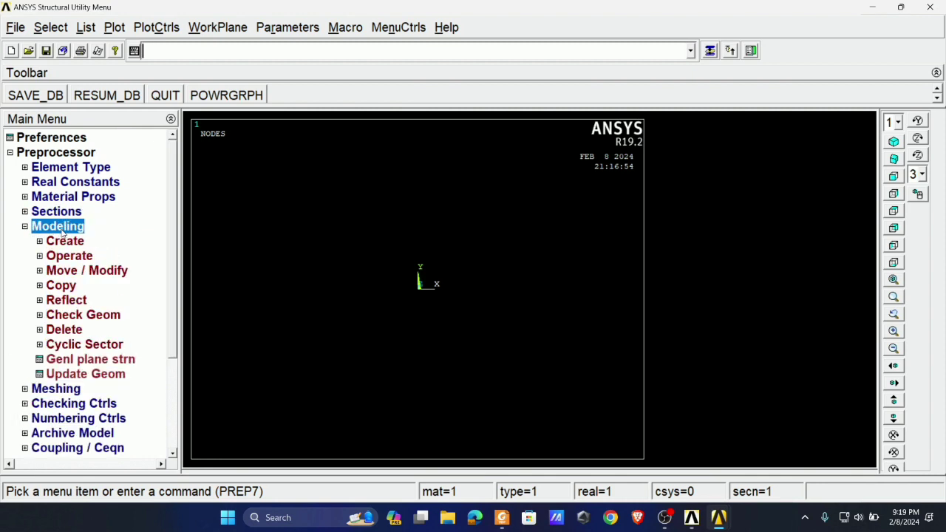
click(72, 244)
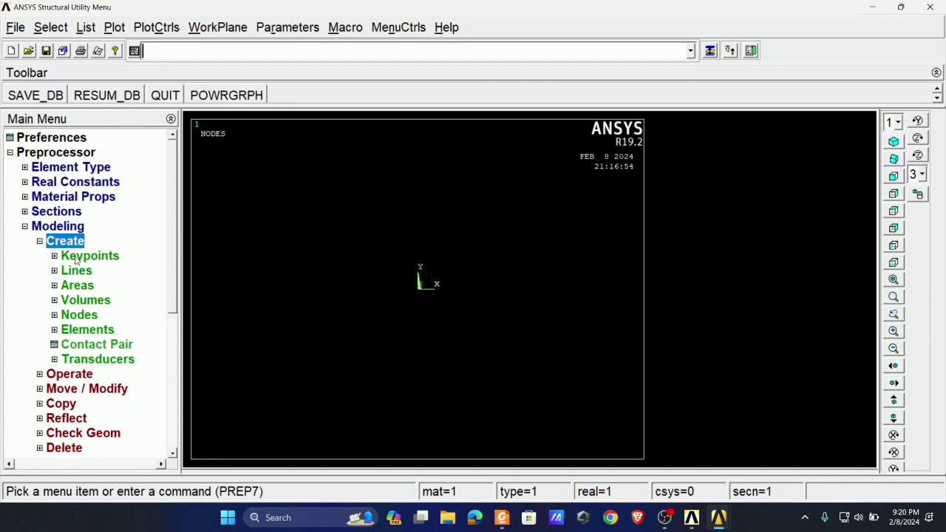
click(57, 242)
click(56, 228)
click(53, 243)
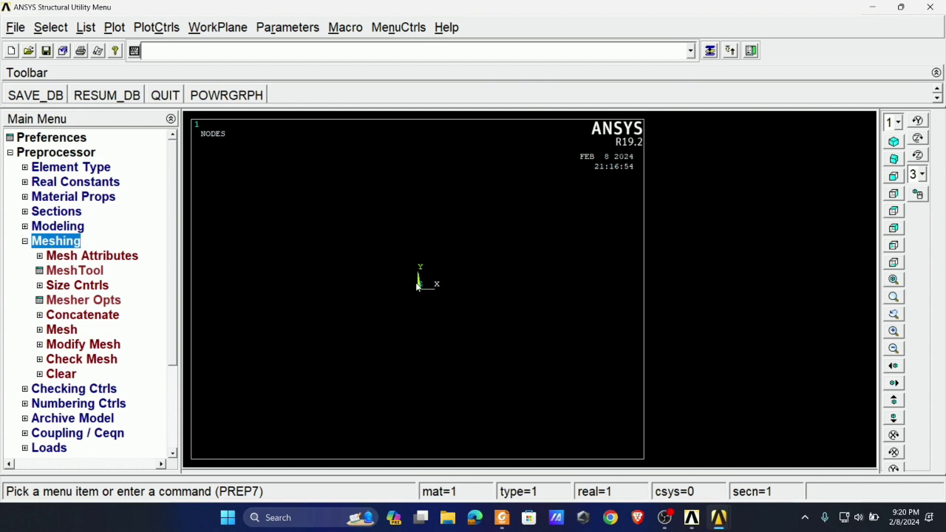
click(51, 243)
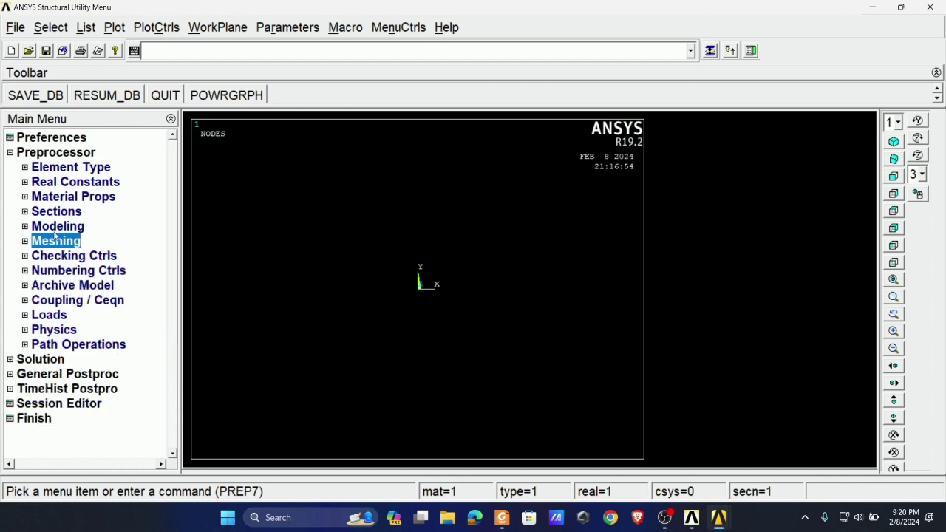
click(39, 152)
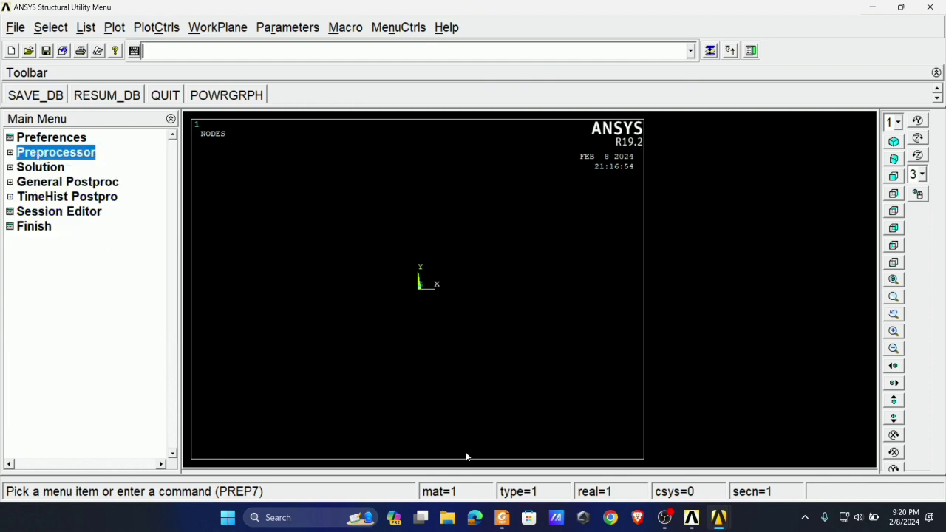
- Check the solution-phase steps in fem.pdf in Foxit PDF Reader and return to ANSYS
click(503, 516)
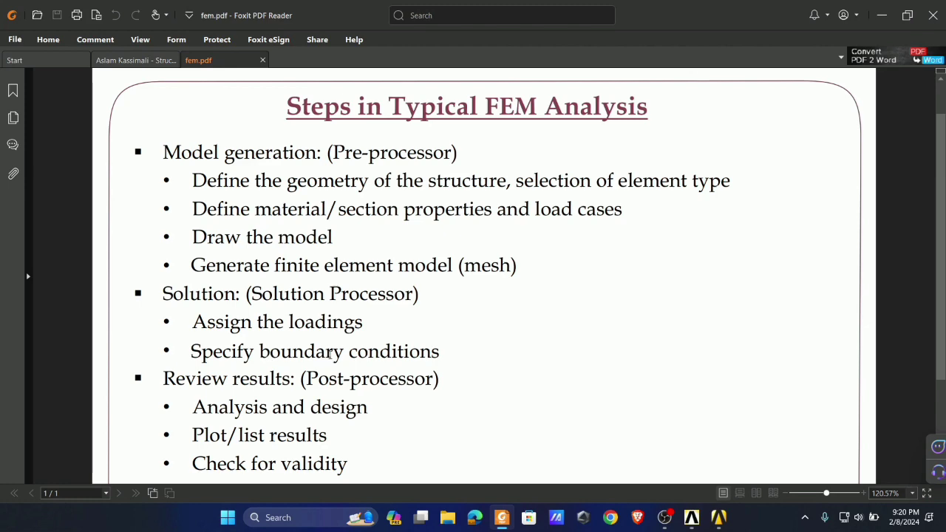
mouse_move(718, 517)
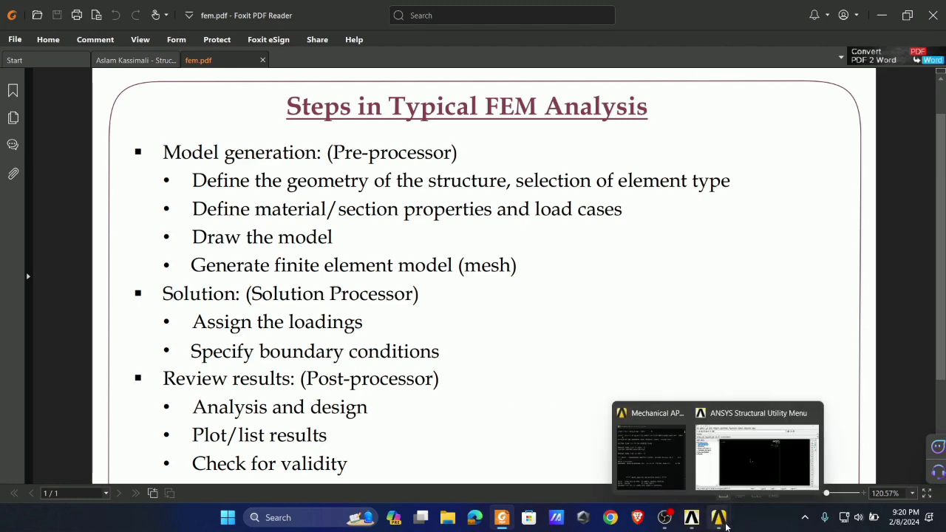
click(712, 462)
- Examine the Solution processor's new-analysis types, load definition and solve options without changing anything
click(41, 167)
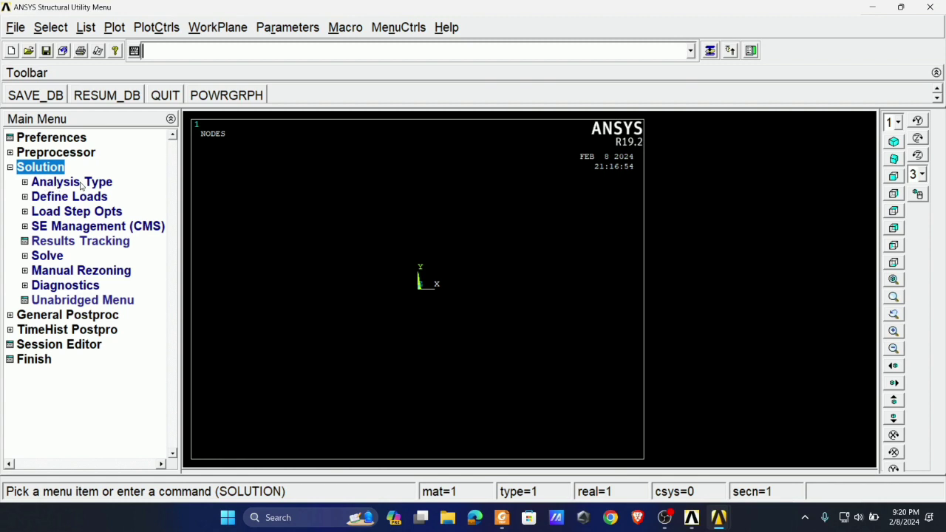
click(57, 183)
click(70, 197)
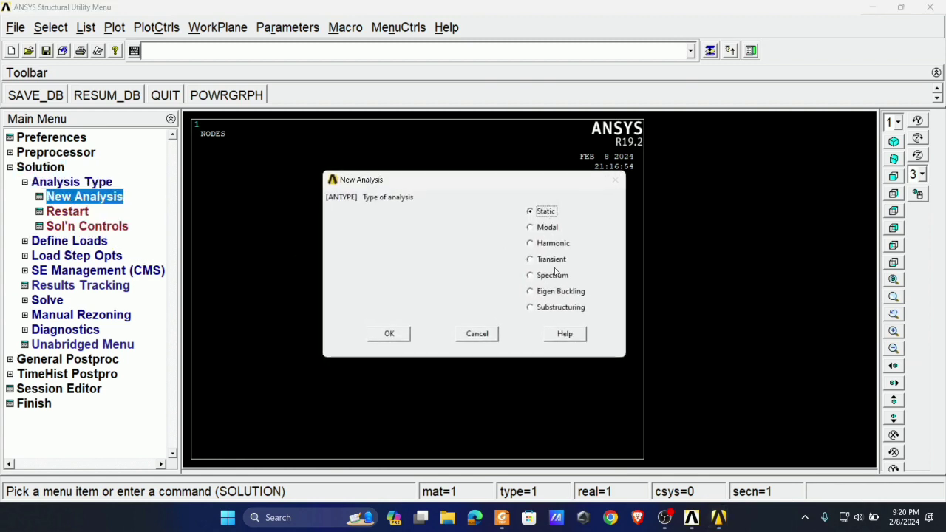
click(476, 334)
click(71, 182)
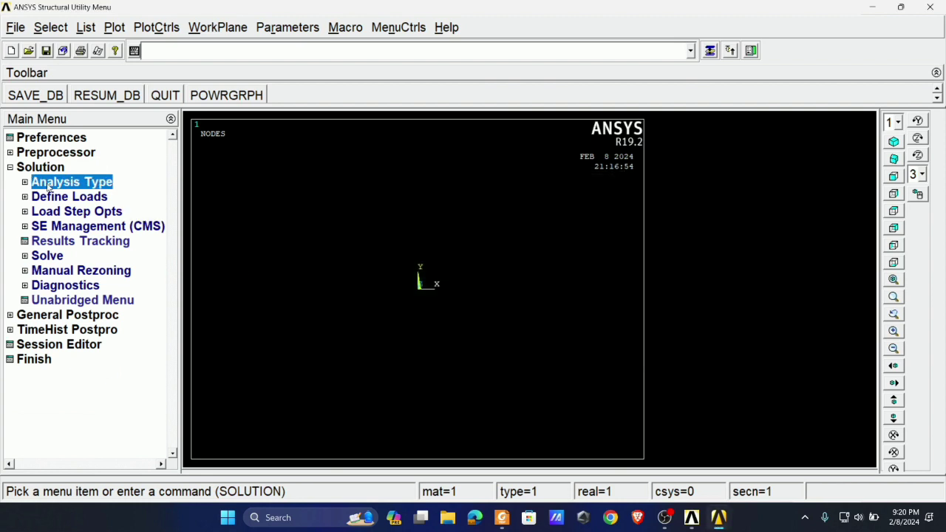
click(68, 198)
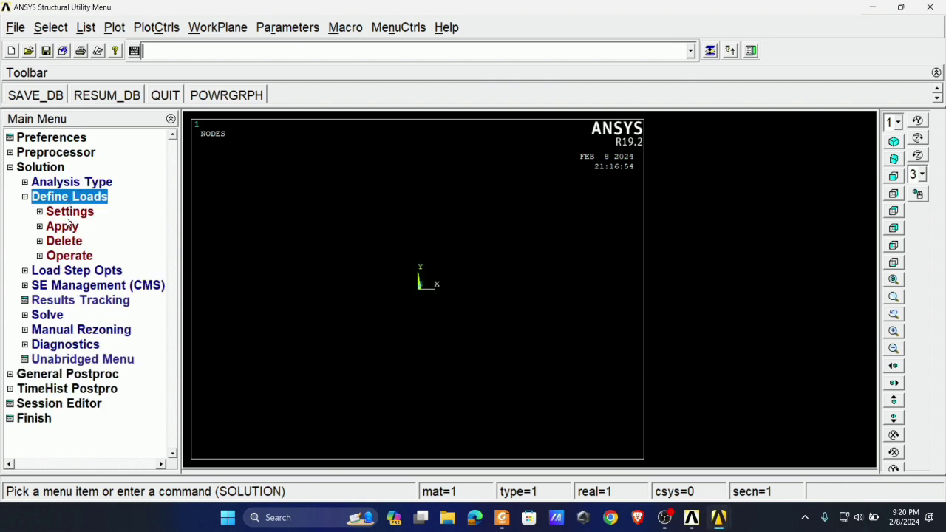
click(65, 226)
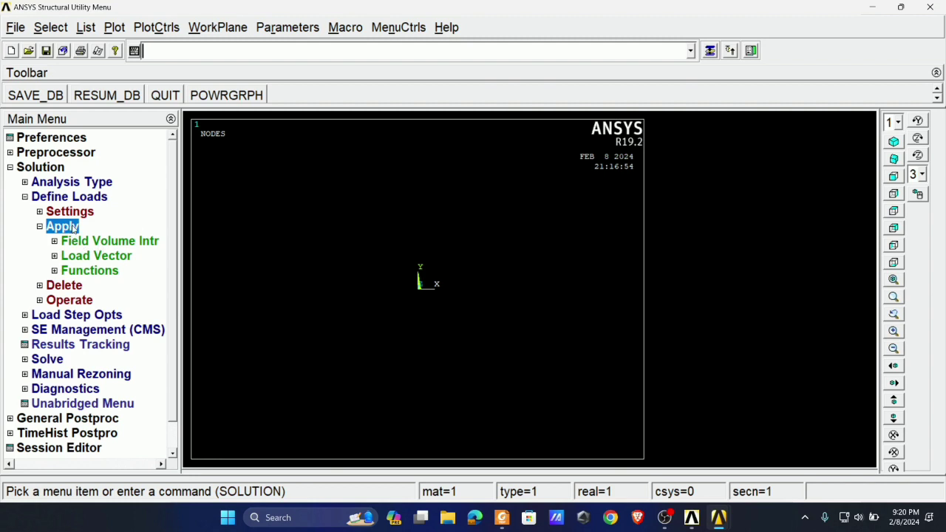
click(59, 227)
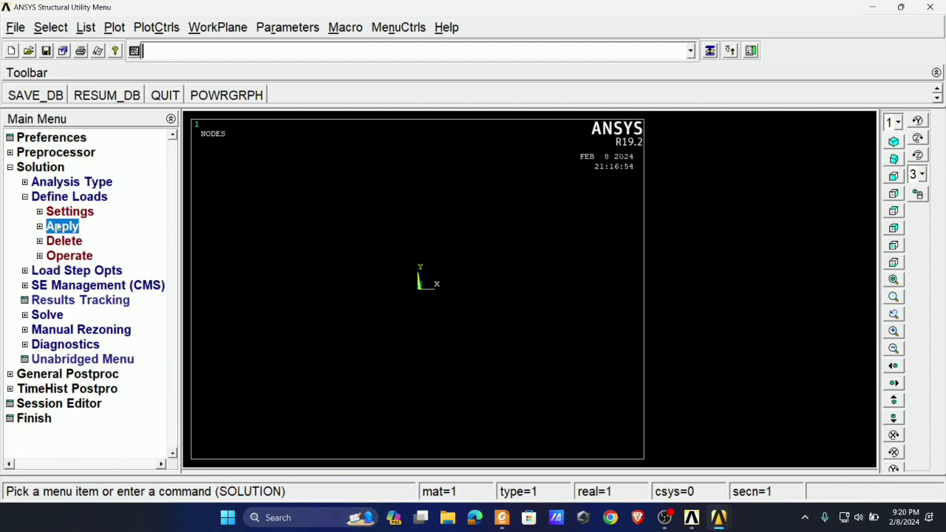
click(58, 200)
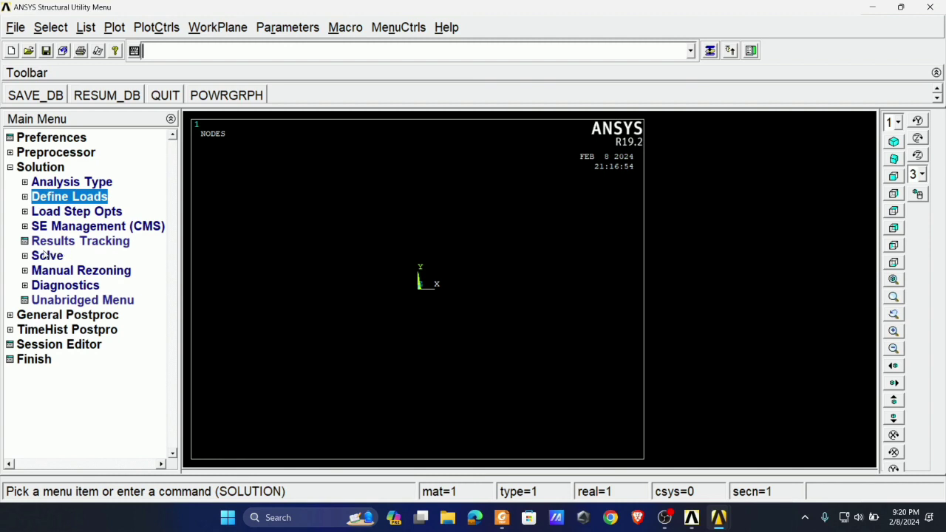
click(46, 256)
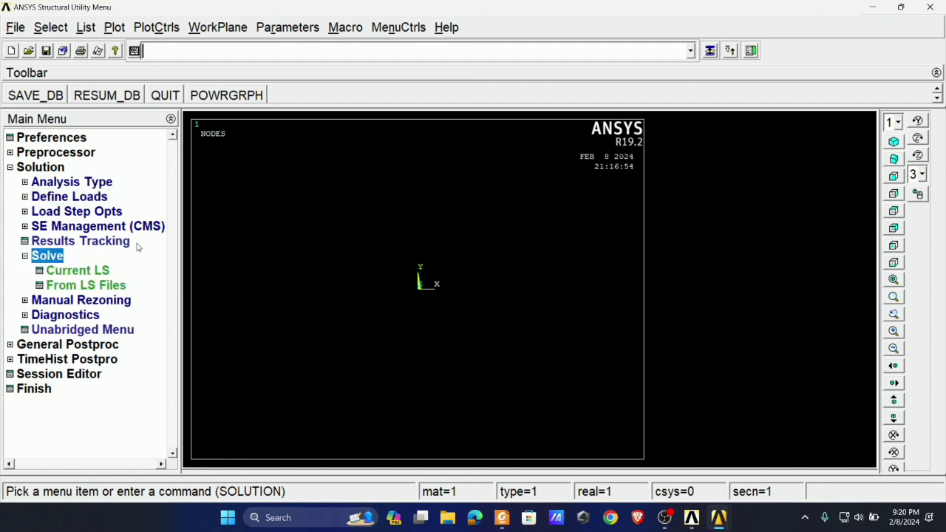
click(44, 255)
click(44, 172)
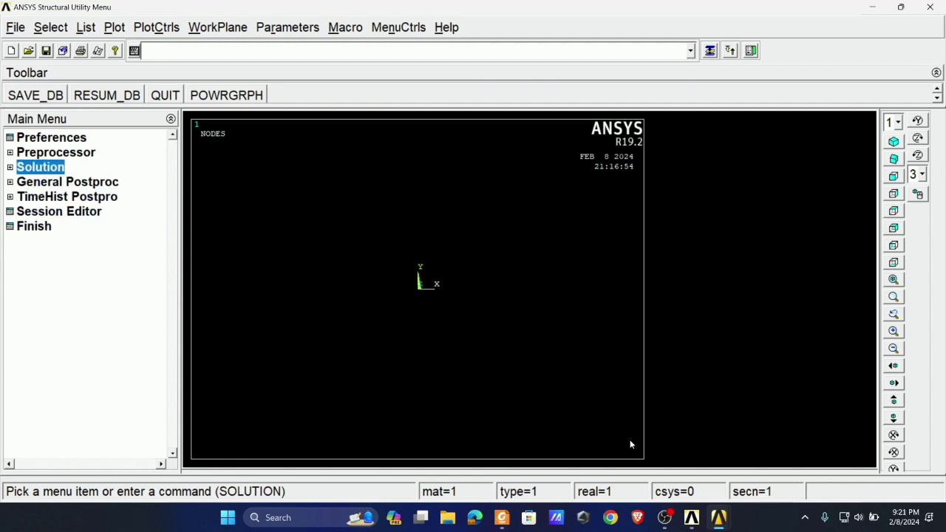
- Check the post-processor steps in fem.pdf in Foxit PDF Reader, and examine the General Postproc options in ANSYS
click(502, 517)
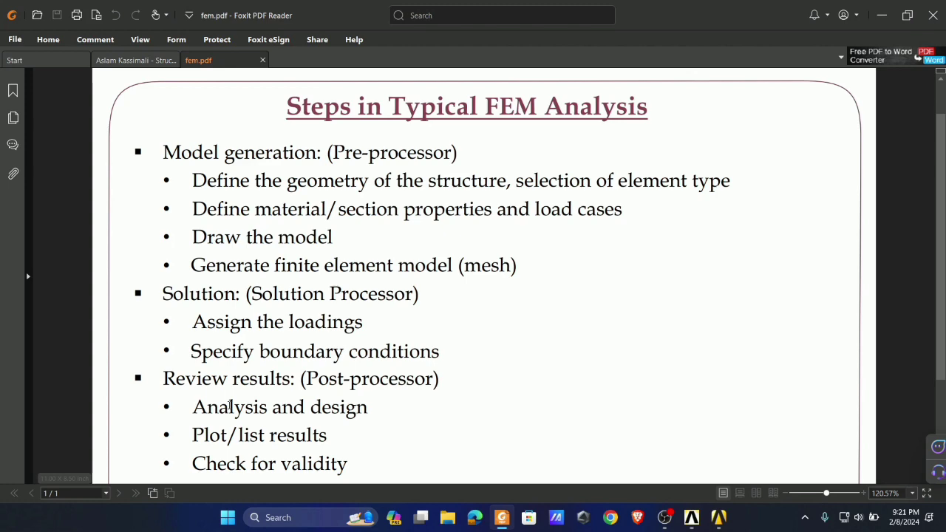
mouse_move(694, 514)
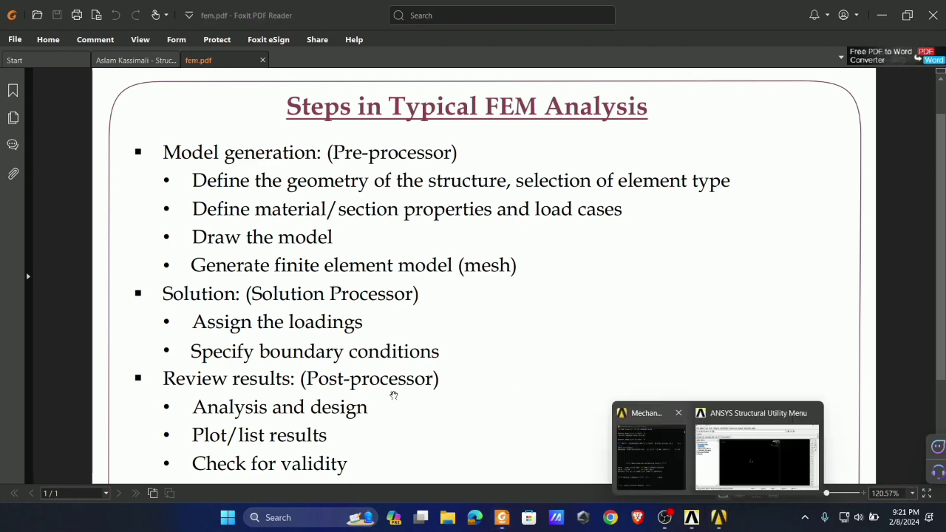
click(680, 443)
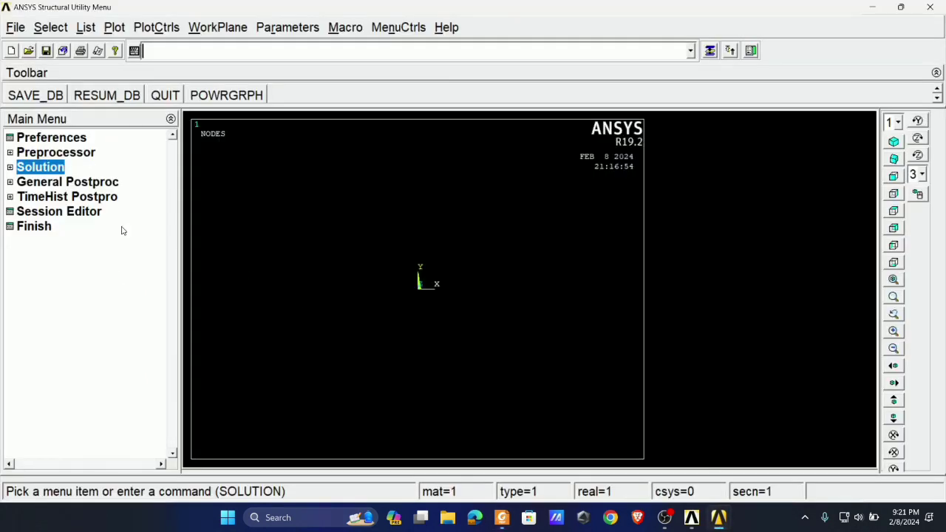
click(36, 183)
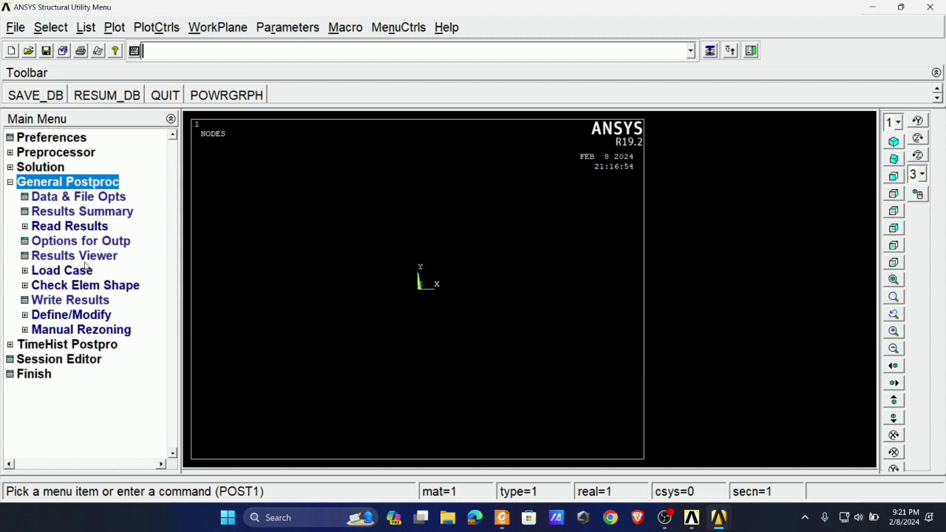
click(47, 185)
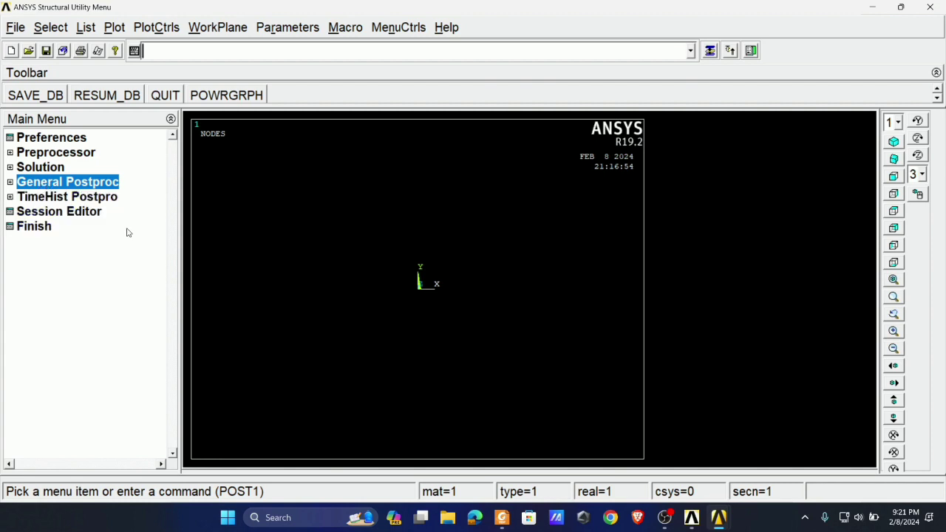
- Read the truss problem of Example 7.3 in the Structural Analysis textbook in Foxit PDF Reader and return to ANSYS
click(502, 517)
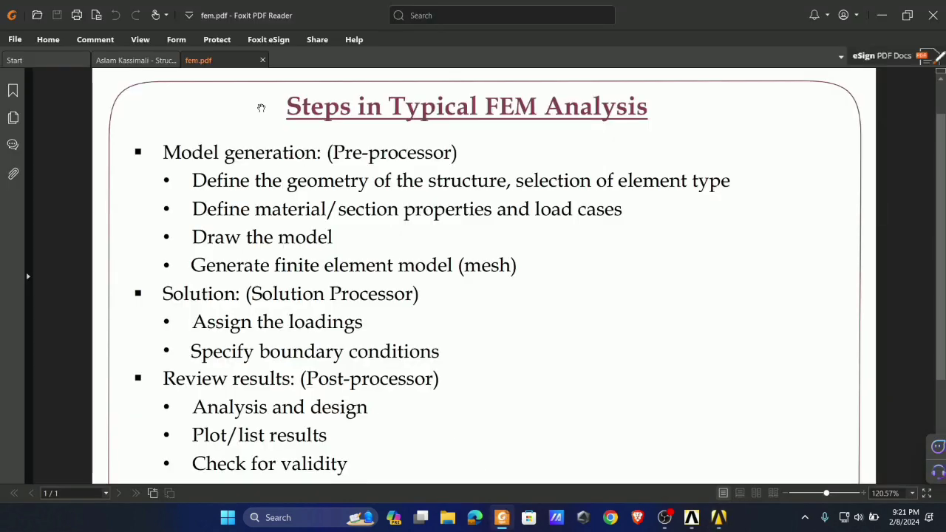
click(129, 61)
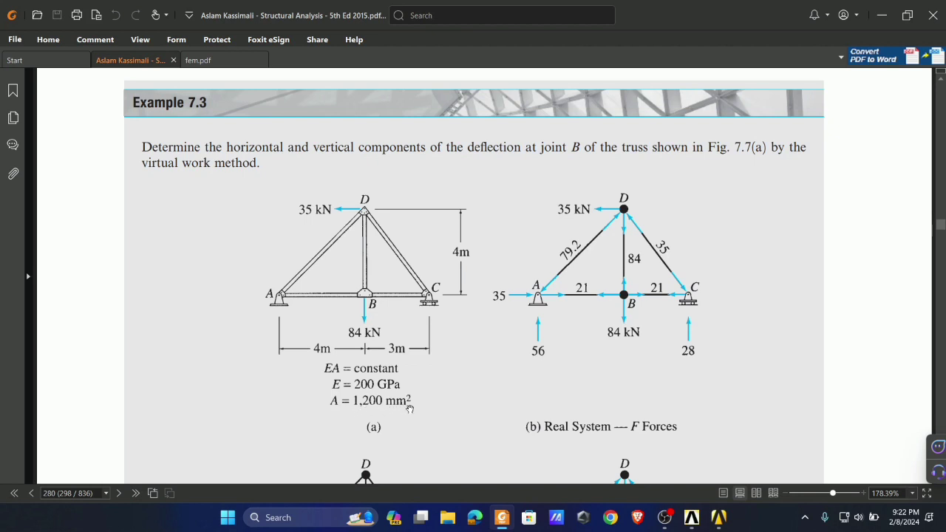
key(alt+Tab)
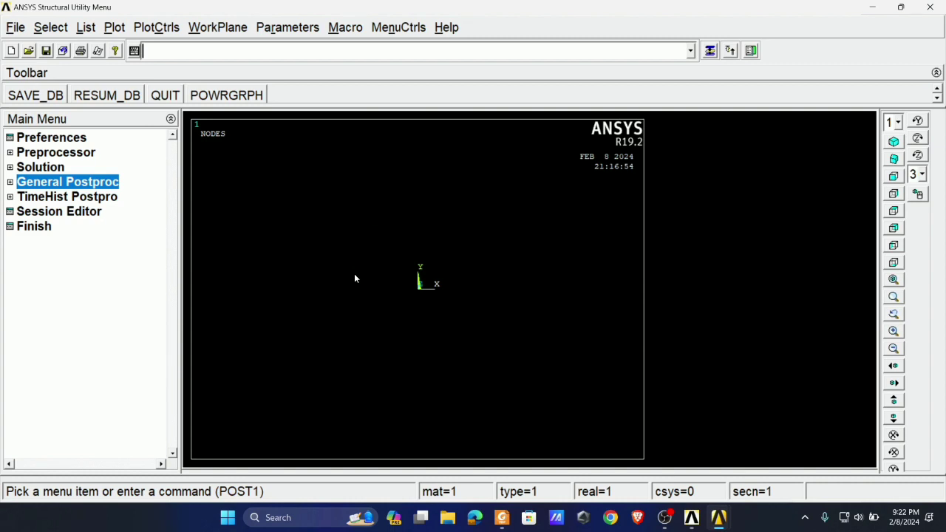
- Clear the database and start a new analysis without reading the start file
click(15, 27)
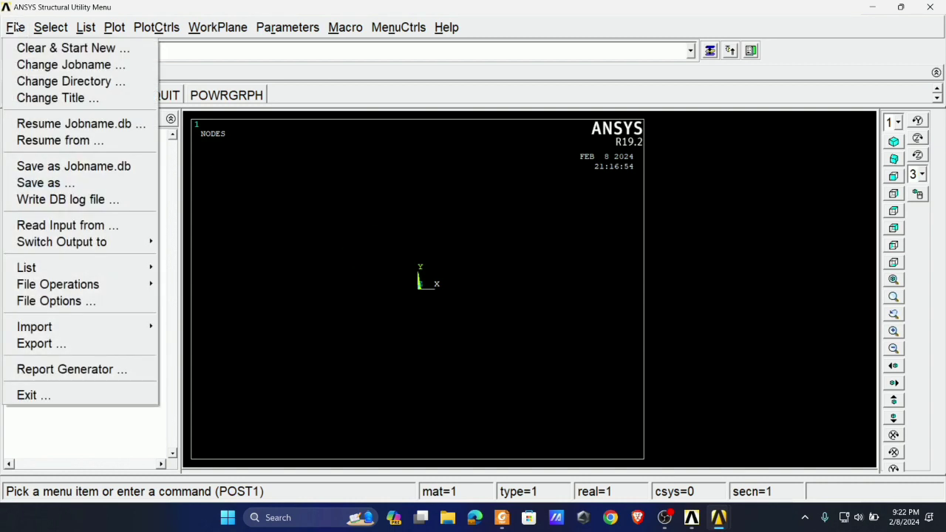
click(74, 47)
click(472, 294)
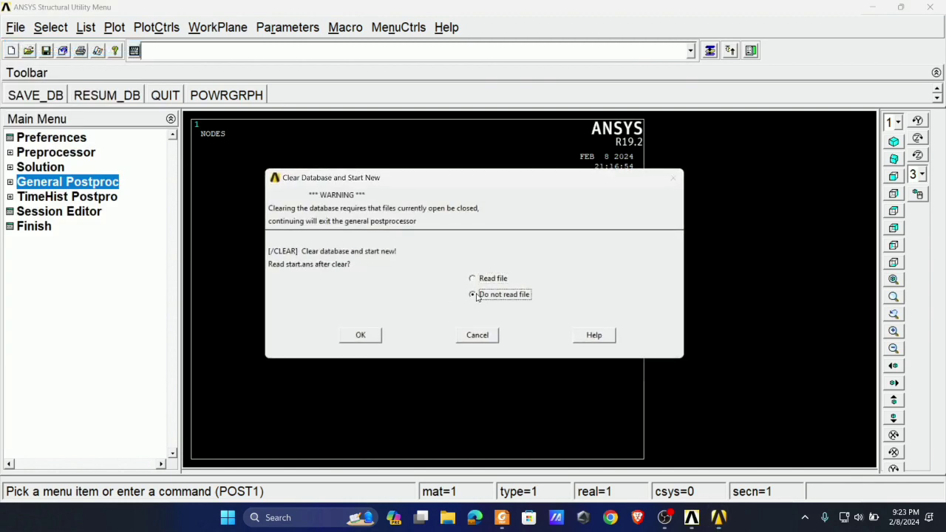
click(362, 334)
click(157, 109)
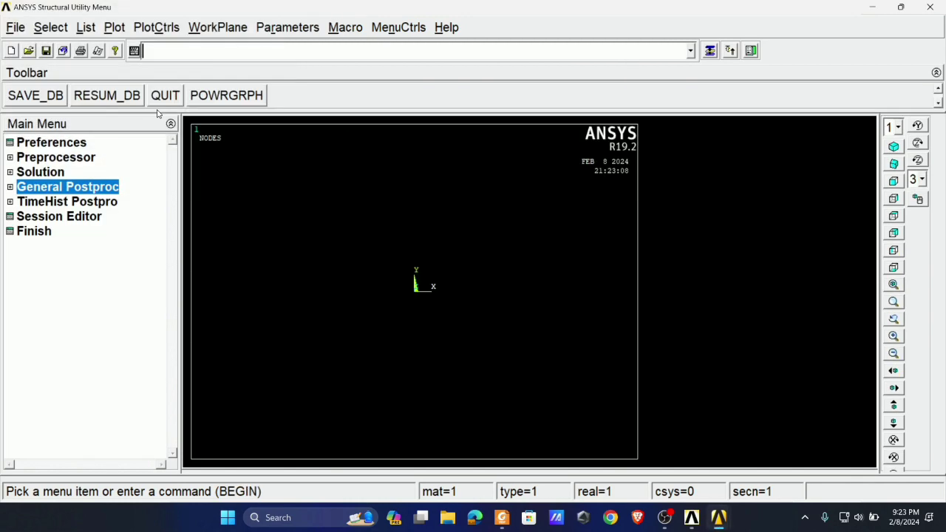
click(15, 28)
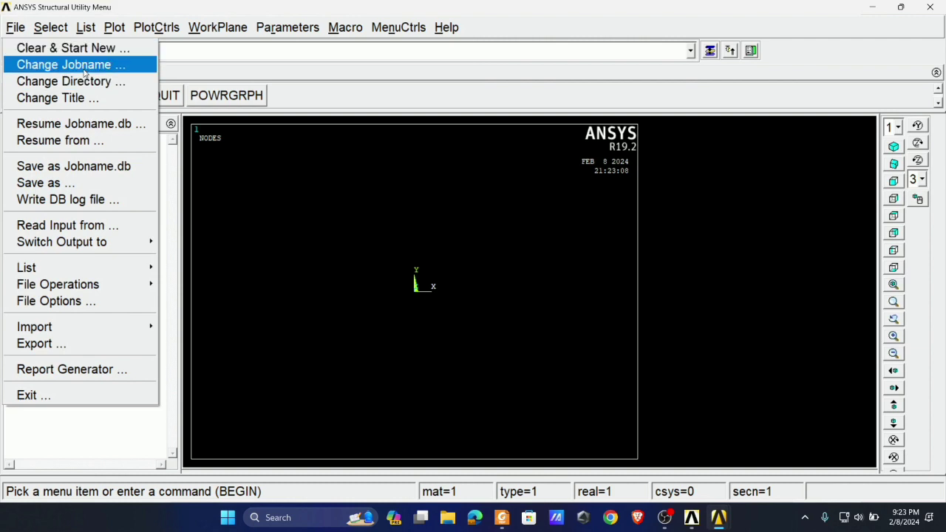
click(74, 46)
click(466, 317)
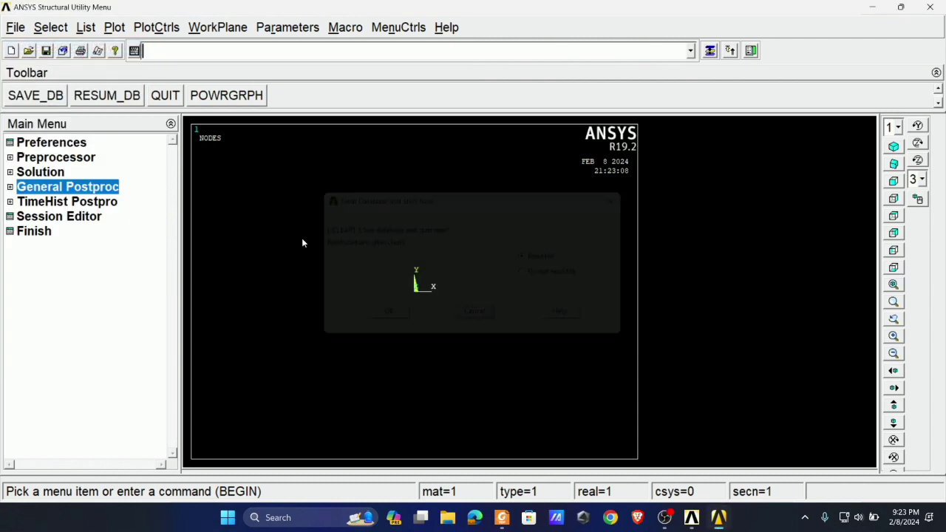
- Change the jobname to AssimaliTruss_01
click(16, 28)
click(73, 66)
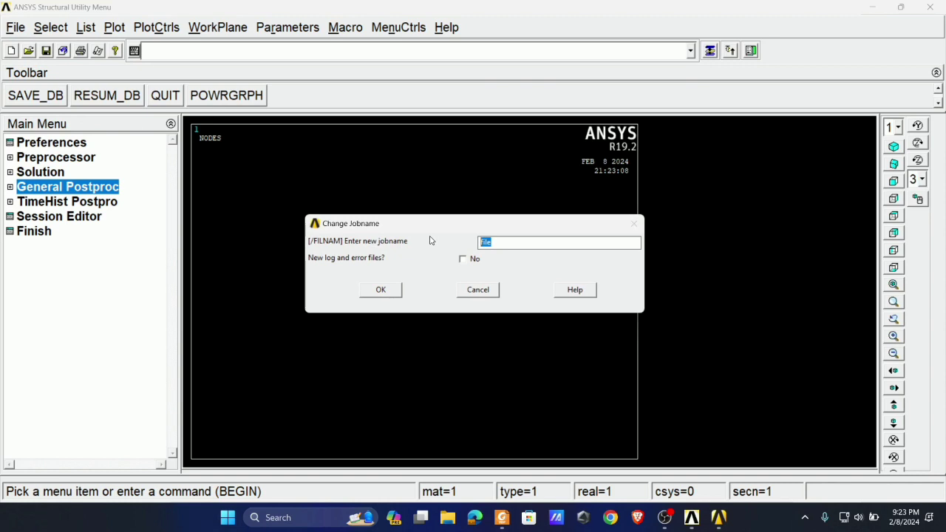
text(Assimali Truss_01)
click(376, 293)
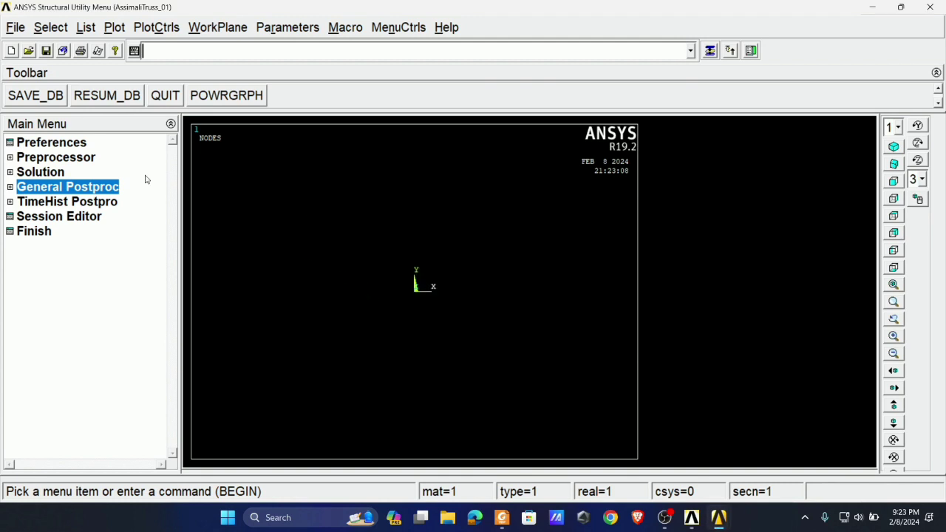
- Set the analysis title to "Deflection problem of Truss"
click(15, 27)
click(44, 96)
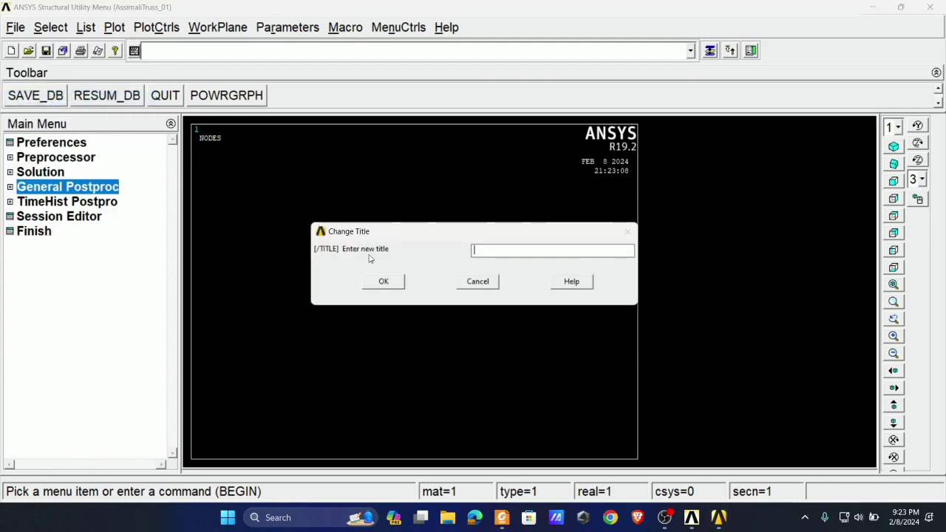
click(505, 251)
text(Deflection problem of Truss)
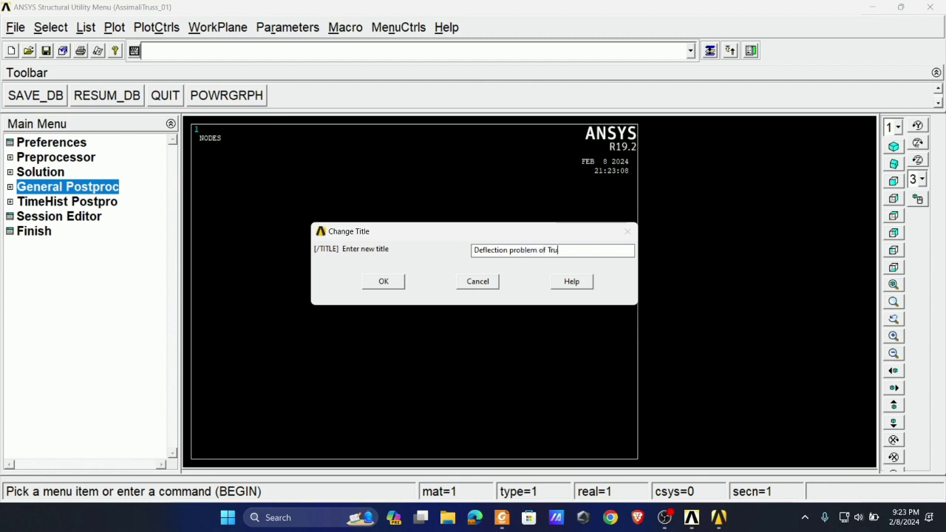
click(384, 281)
- Set the GUI filtering preferences to show the Structural discipline
click(50, 145)
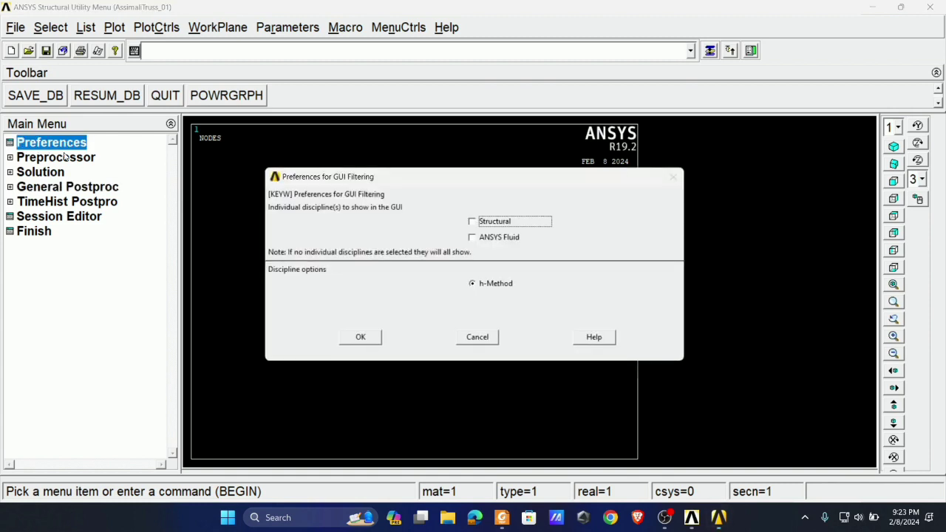
click(472, 221)
click(361, 337)
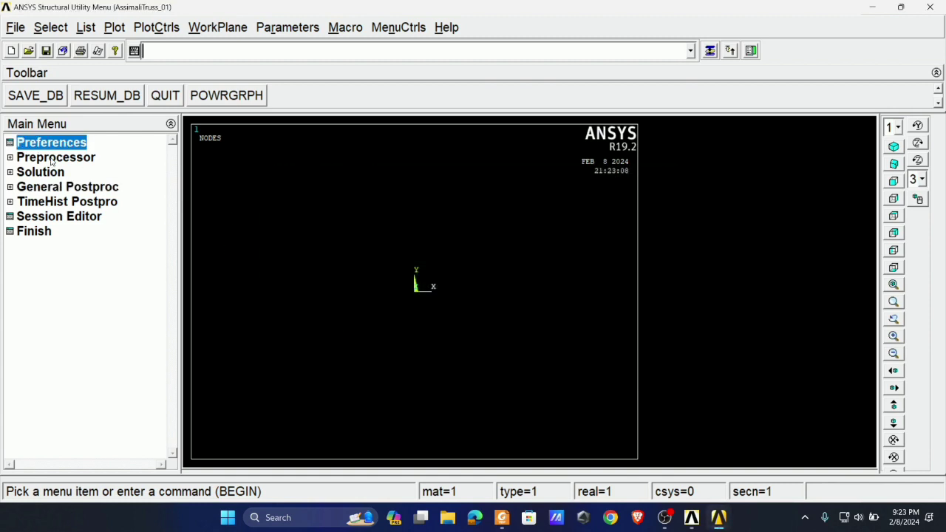
- Add the Link 3D finit stn 180 element as element type 1 and close the element type definition
click(52, 159)
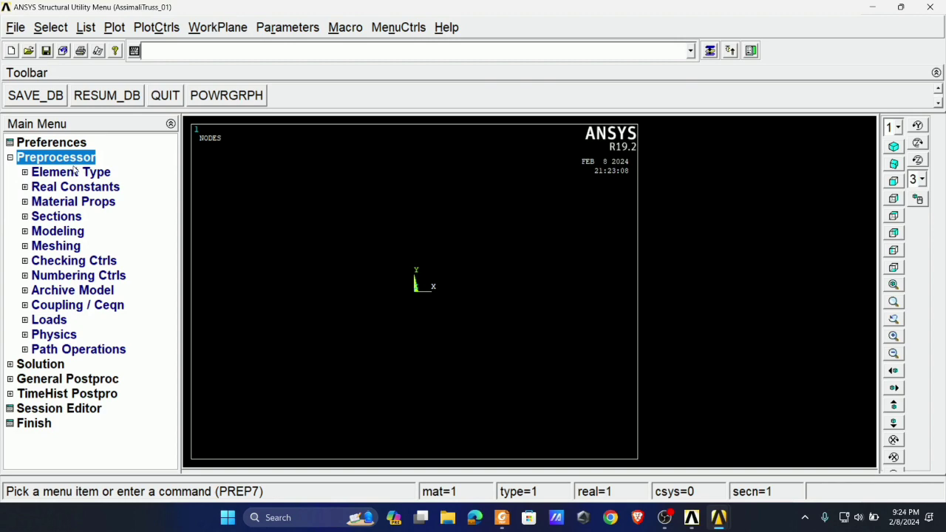
click(72, 171)
click(90, 187)
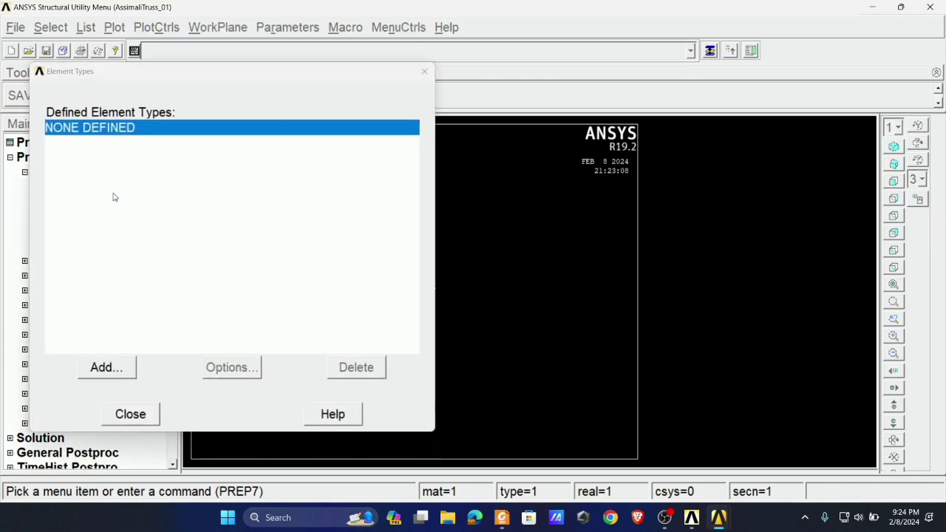
click(111, 368)
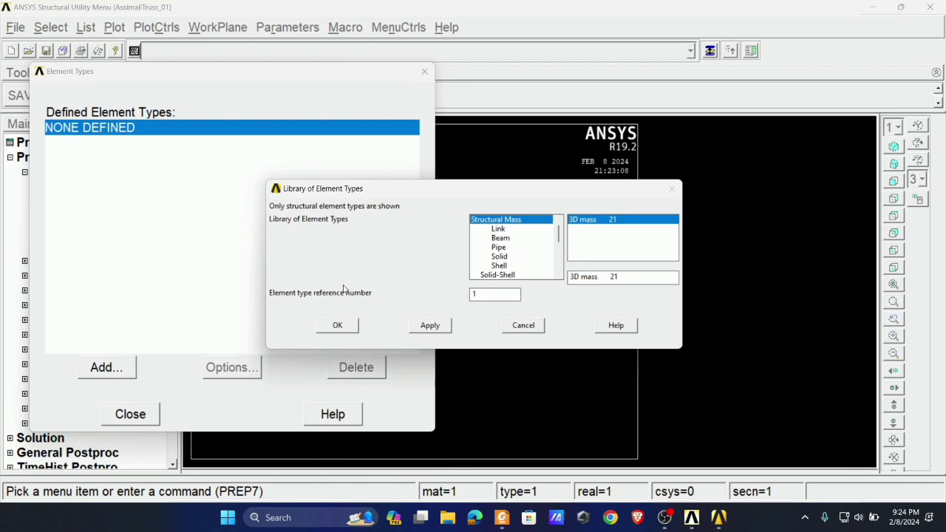
click(496, 229)
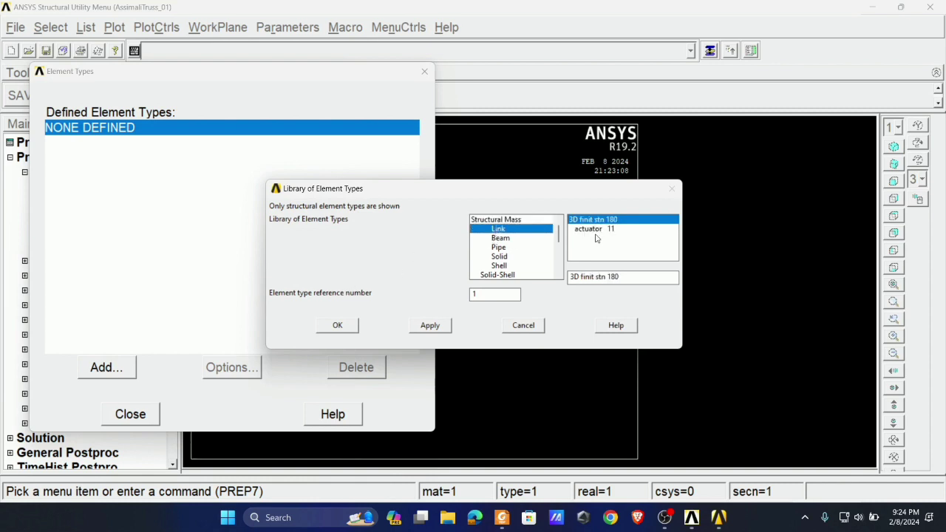
click(342, 325)
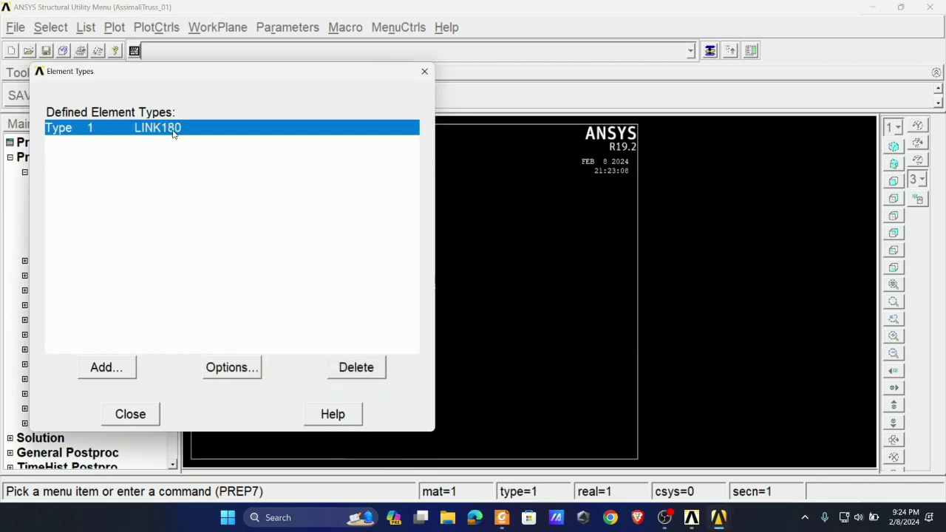
click(132, 414)
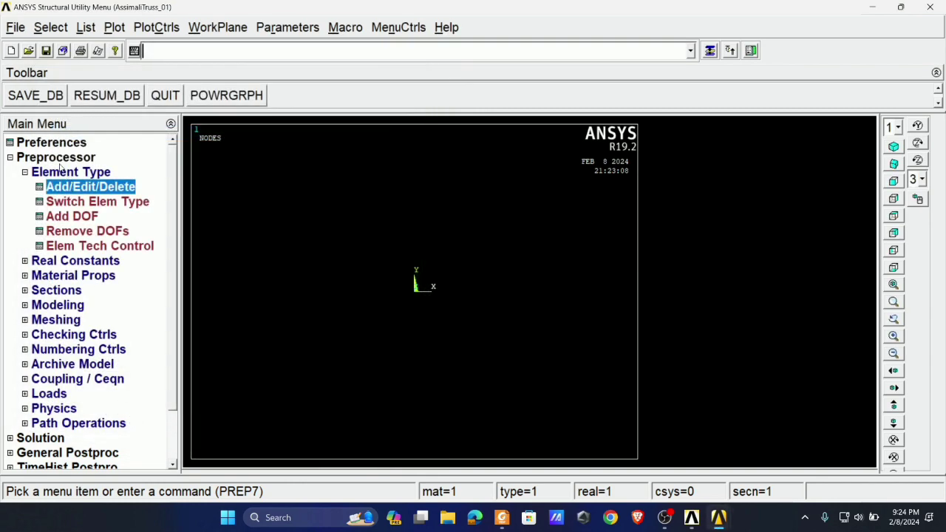
click(61, 171)
- Check the truss's material data in Foxit PDF Reader, and open the structural linear elastic isotropic properties of material 1 in ANSYS
click(57, 202)
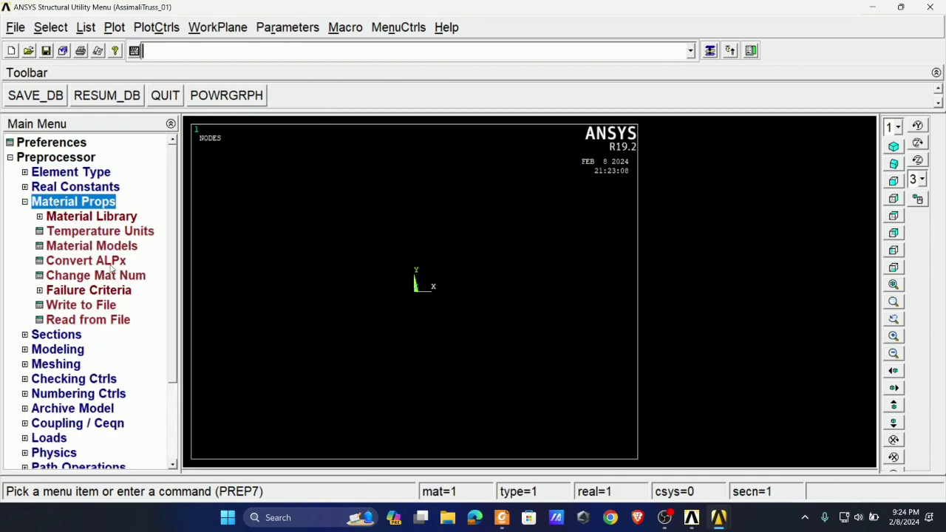
click(502, 518)
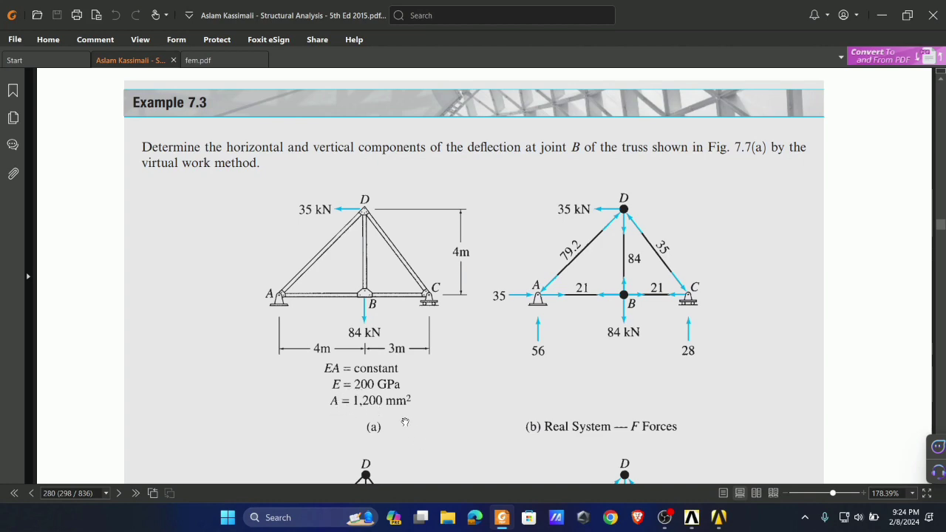
click(692, 518)
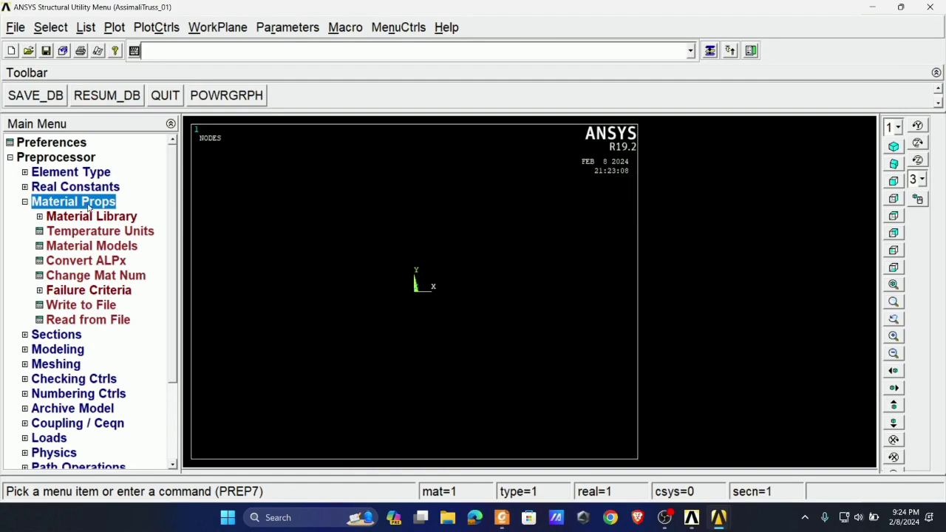
click(77, 246)
double_click(495, 244)
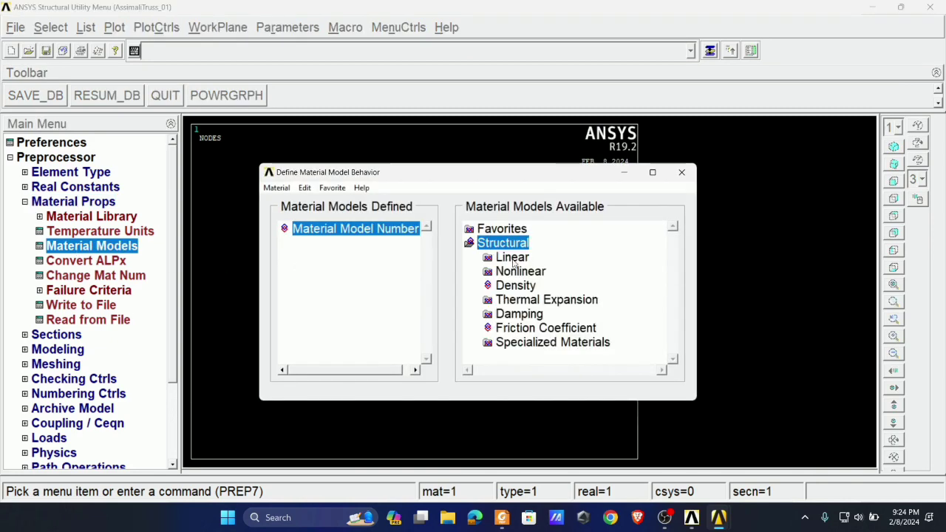
double_click(510, 257)
double_click(534, 272)
double_click(556, 286)
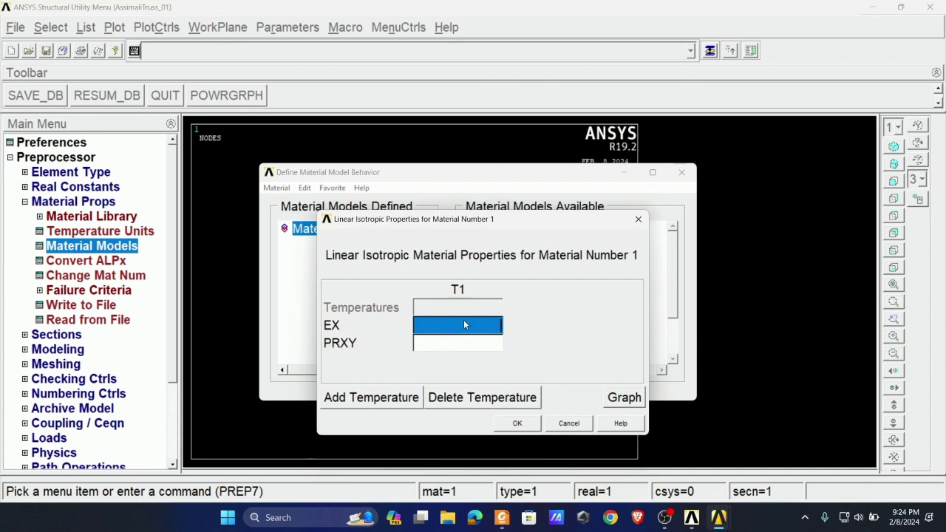
- Look up the elastic modulus in Example 7.3 in Foxit PDF Reader and return to the ANSYS linear isotropic properties
key(alt+Tab)
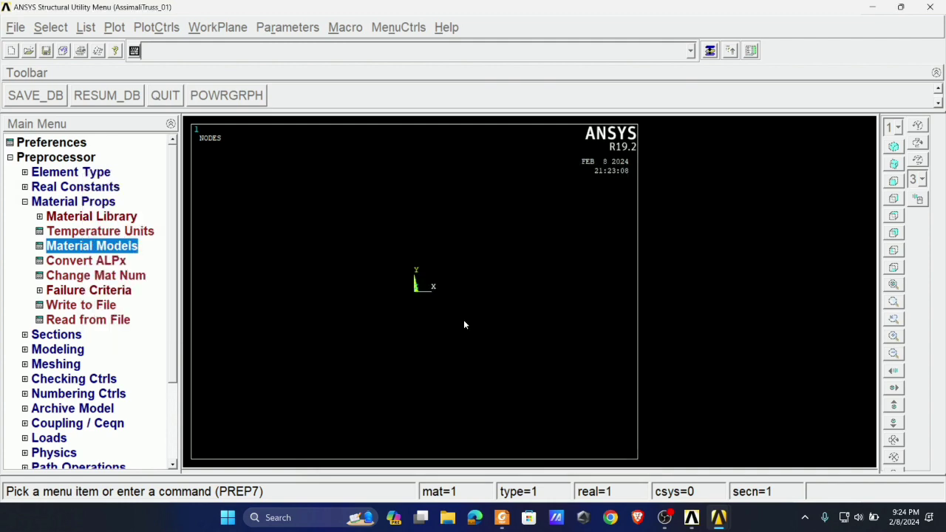
key(alt+Tab)
key(alt+Tab)
key(alt+Tab)
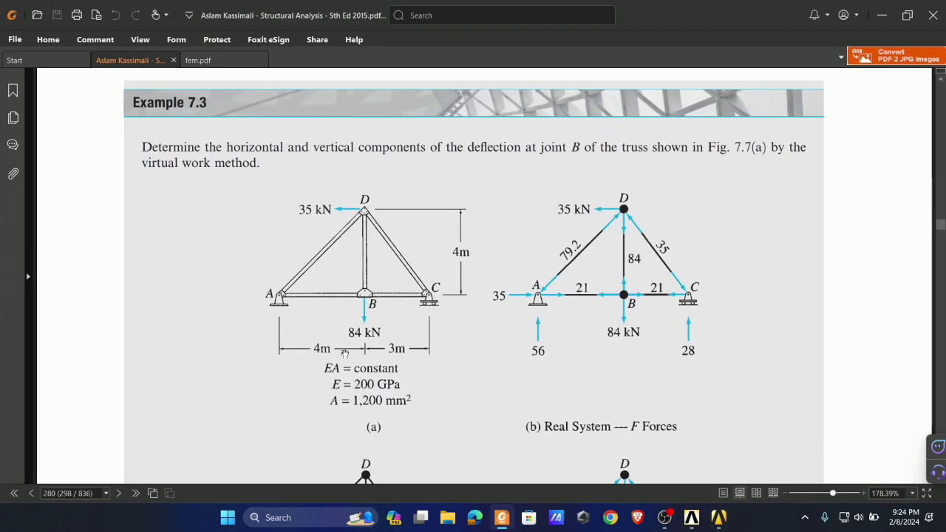
key(alt+Tab)
key(alt+Tab)
key(alt+Tab)
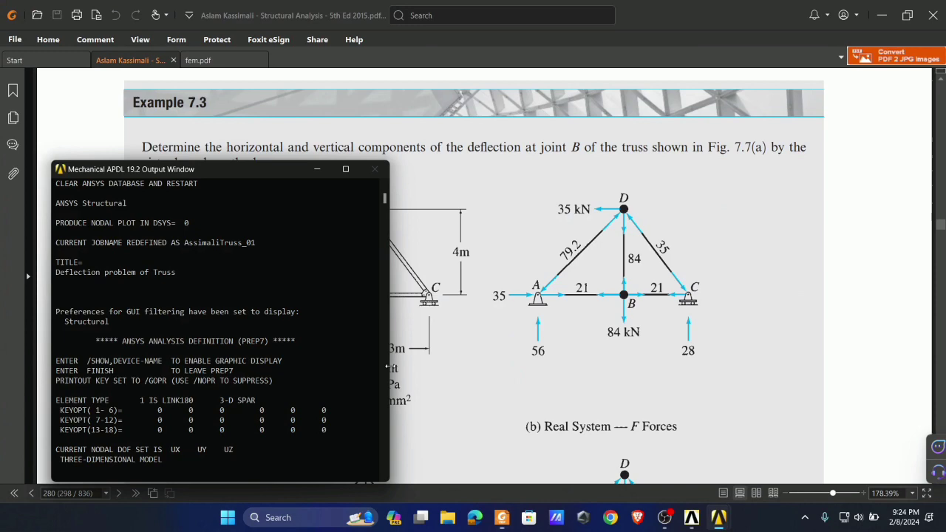
click(466, 319)
mouse_move(718, 518)
click(702, 459)
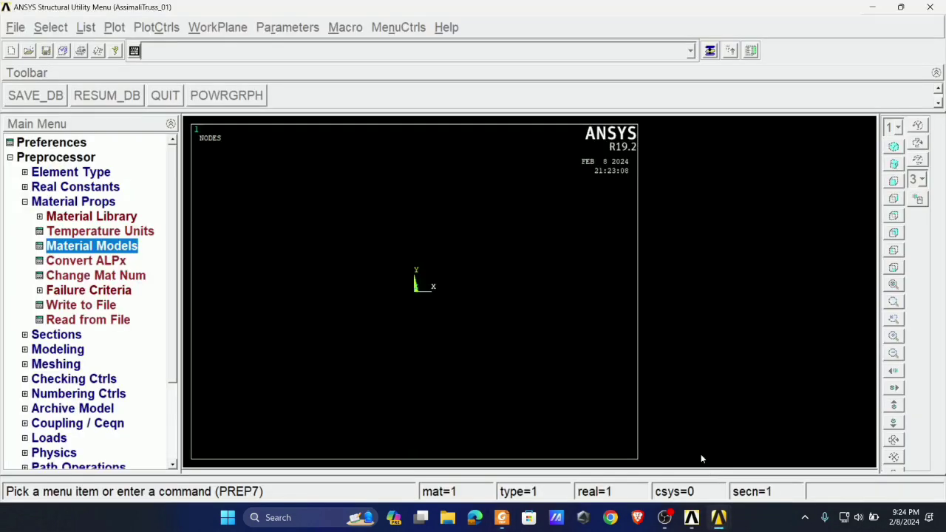
key(alt+Tab)
key(alt+Tab)
key(alt+Tab)
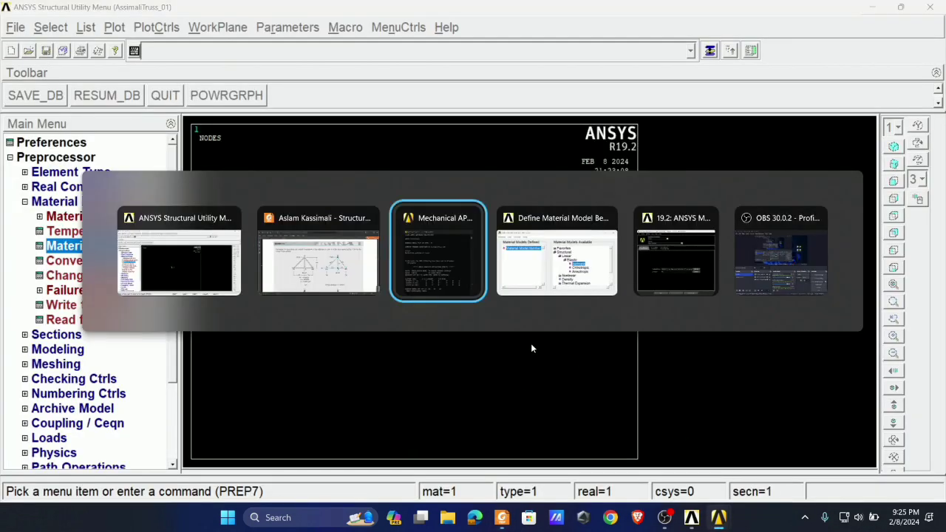
- Set EX to 200e6 and PRXY to 0 for material 1 and close the material model definition
text(200e6)
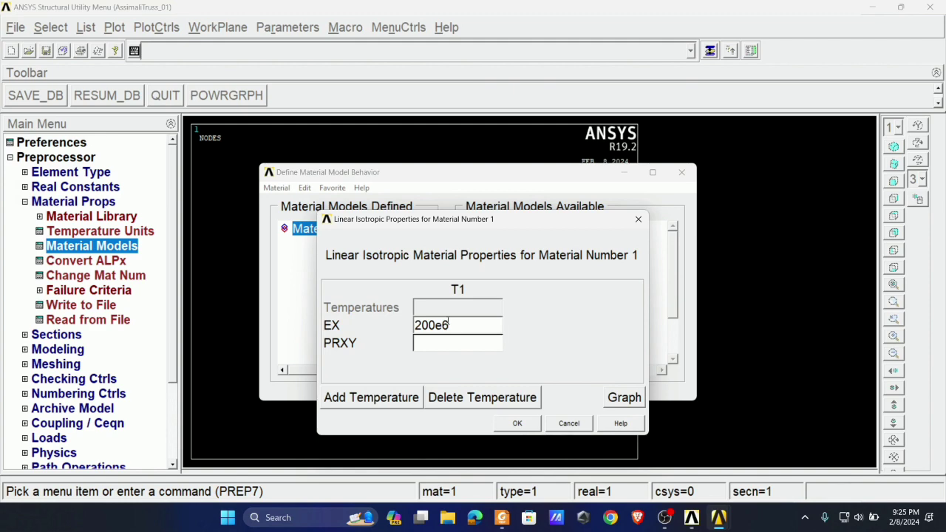
click(431, 342)
text(0.3)
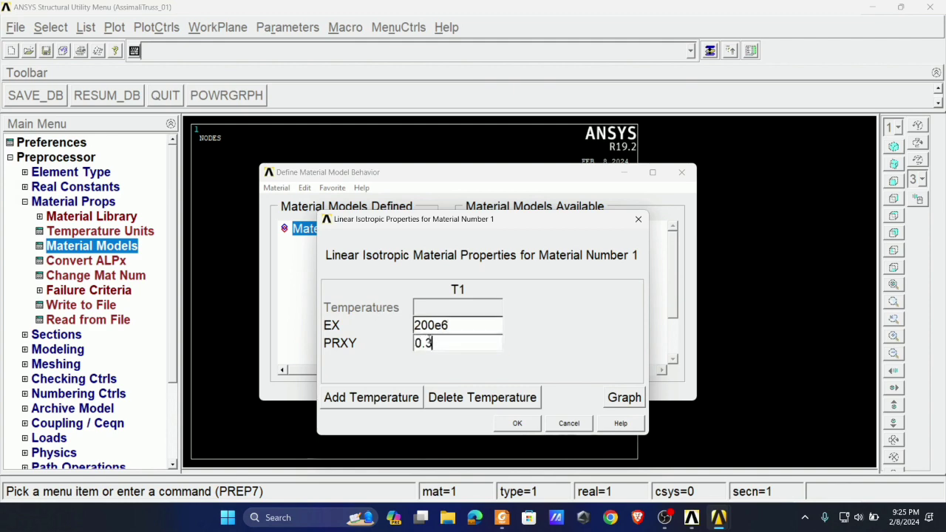
click(517, 423)
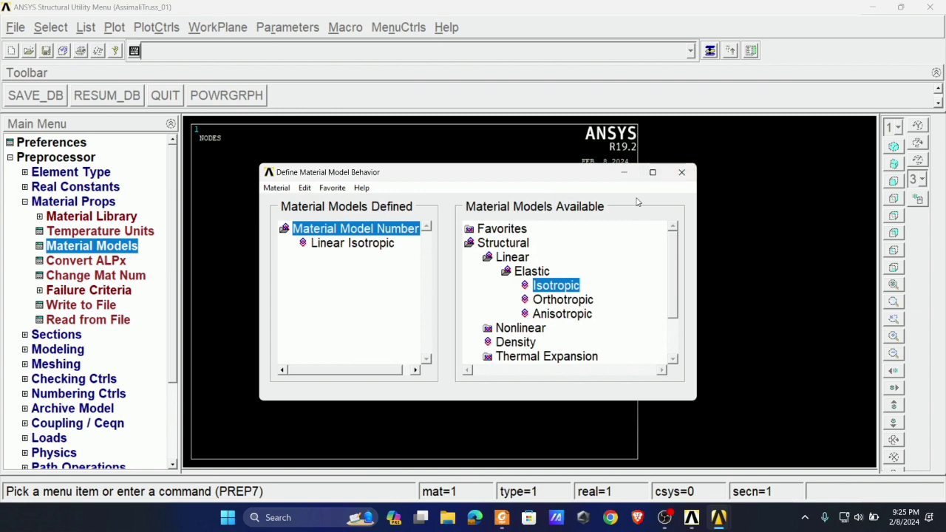
click(682, 178)
click(46, 207)
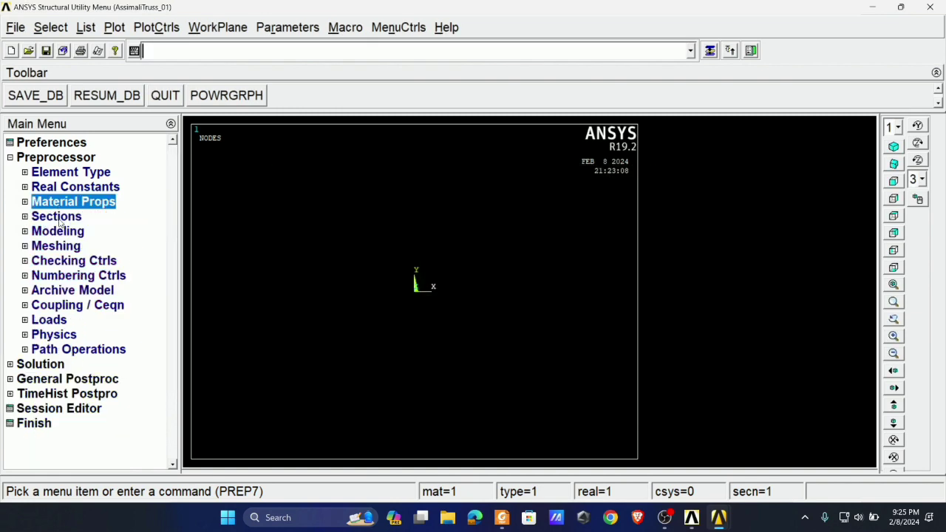
- Add link section 1 named 1200mm2 with a link area of 1200e-6, checking the area in the textbook in Foxit PDF Reader
click(59, 220)
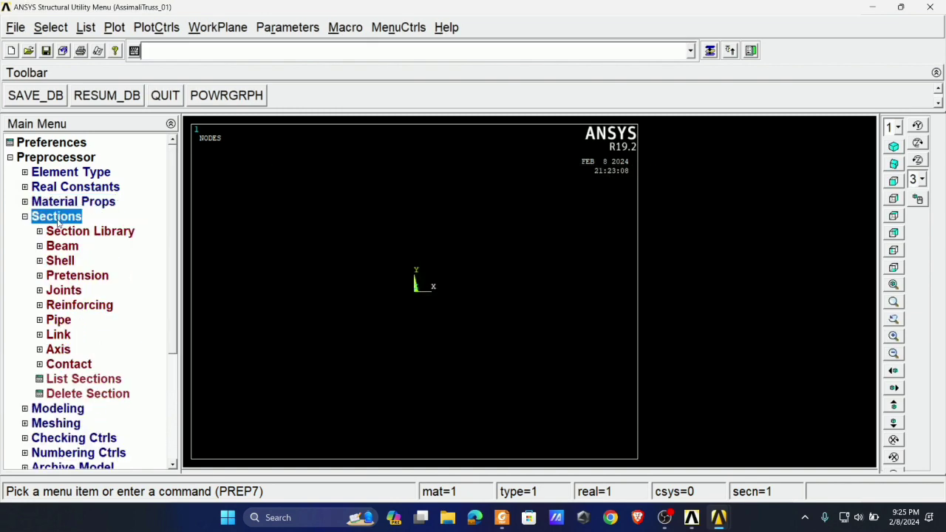
click(59, 334)
click(72, 349)
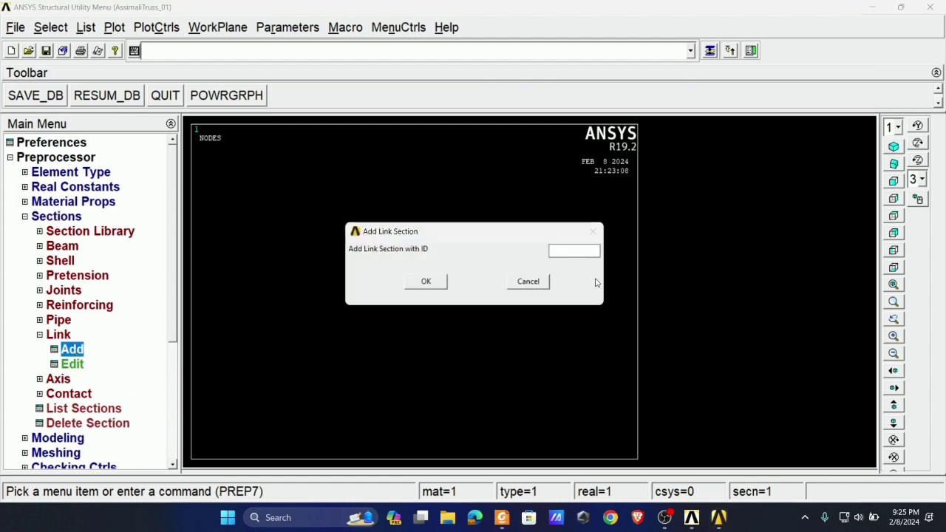
text(1)
click(429, 282)
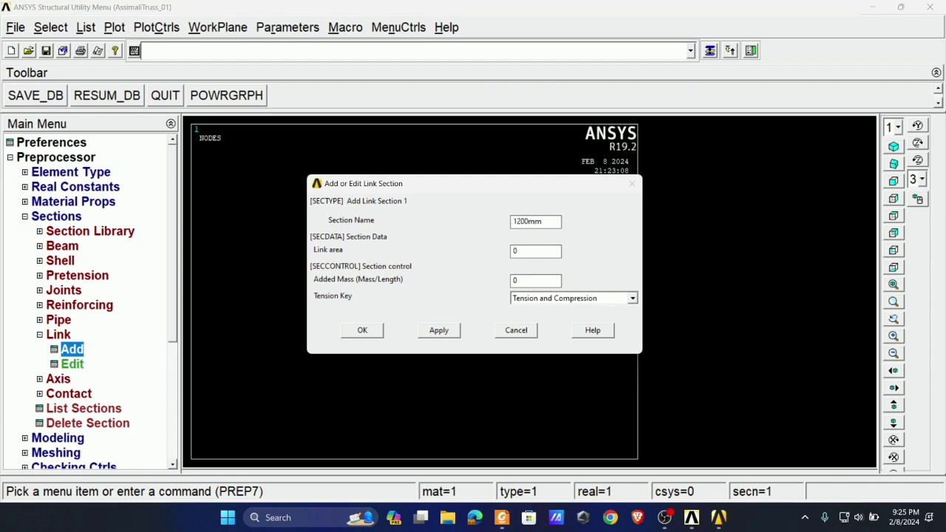
click(502, 518)
click(509, 520)
click(369, 334)
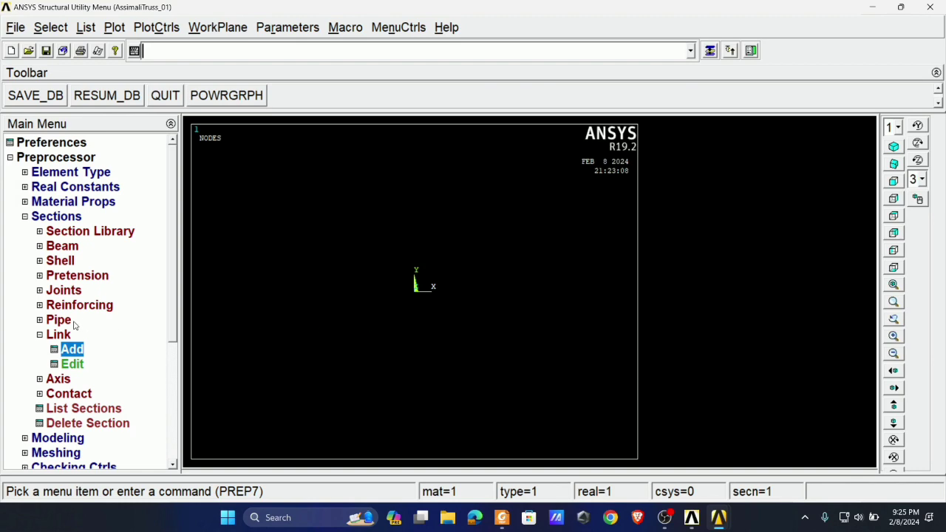
click(65, 219)
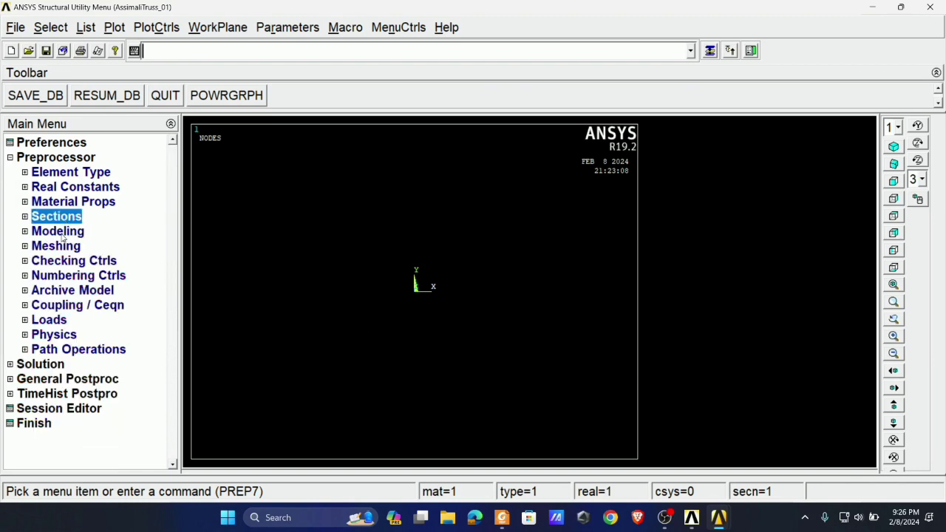
- Check the truss geometry in Foxit PDF Reader and create node 1 at 0, 0, 0 in the active coordinate system in ANSYS
click(502, 517)
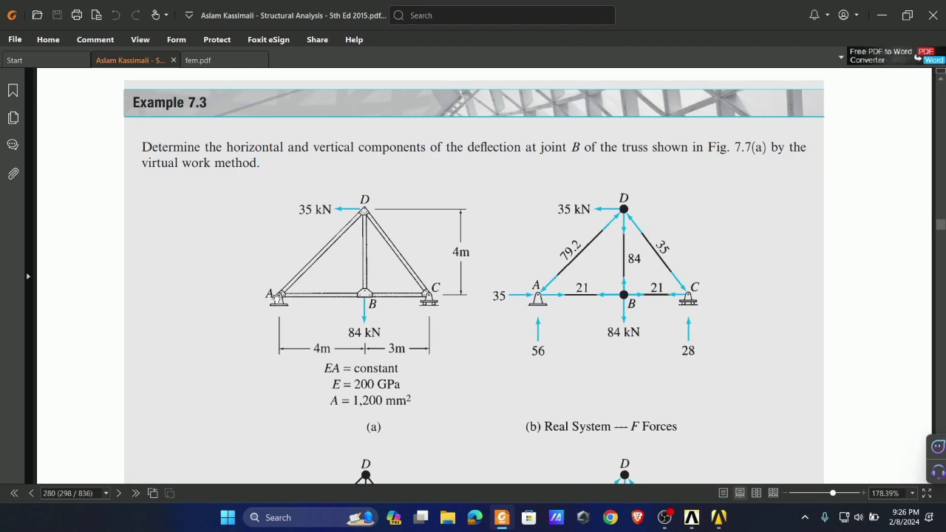
click(502, 517)
click(66, 235)
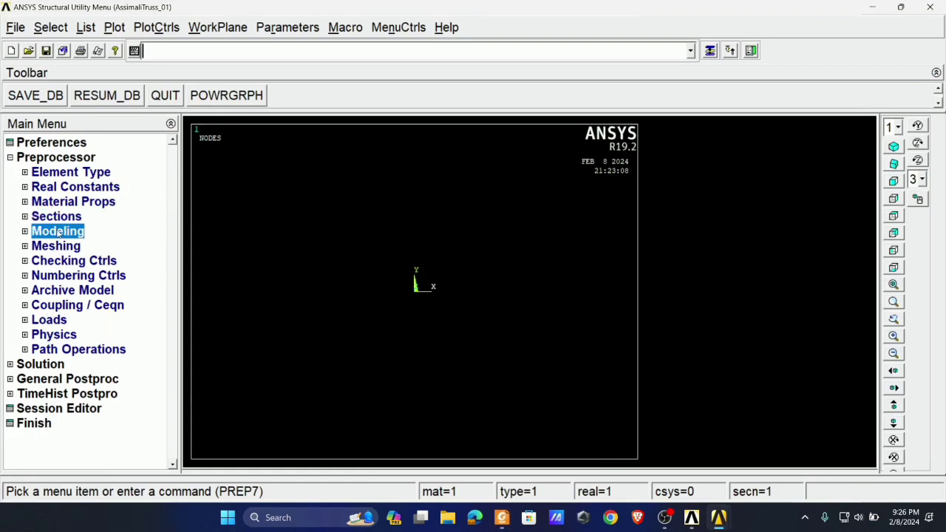
click(64, 249)
click(80, 321)
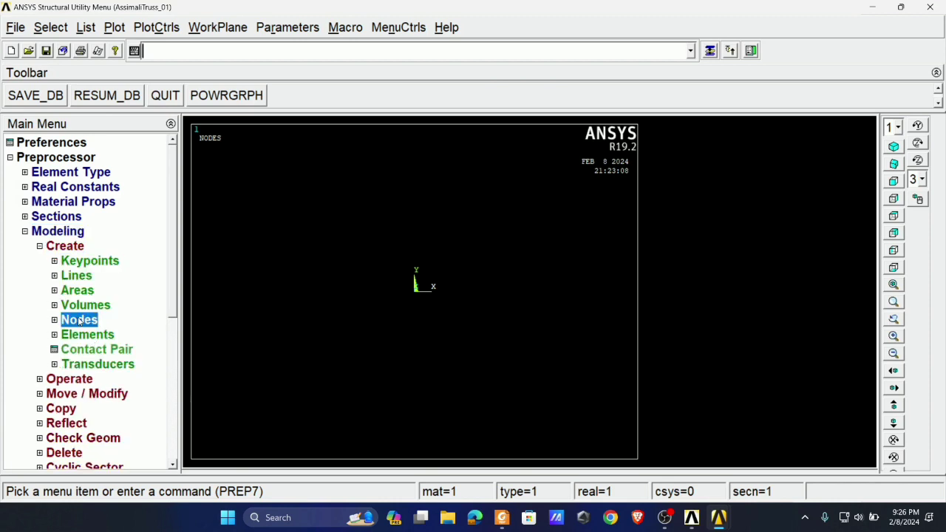
click(92, 349)
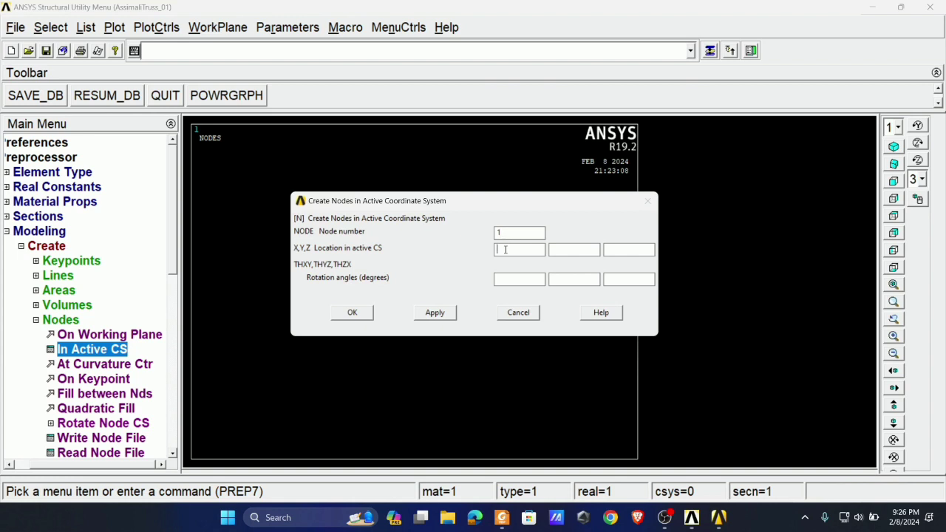
click(606, 249)
text(0)
click(435, 312)
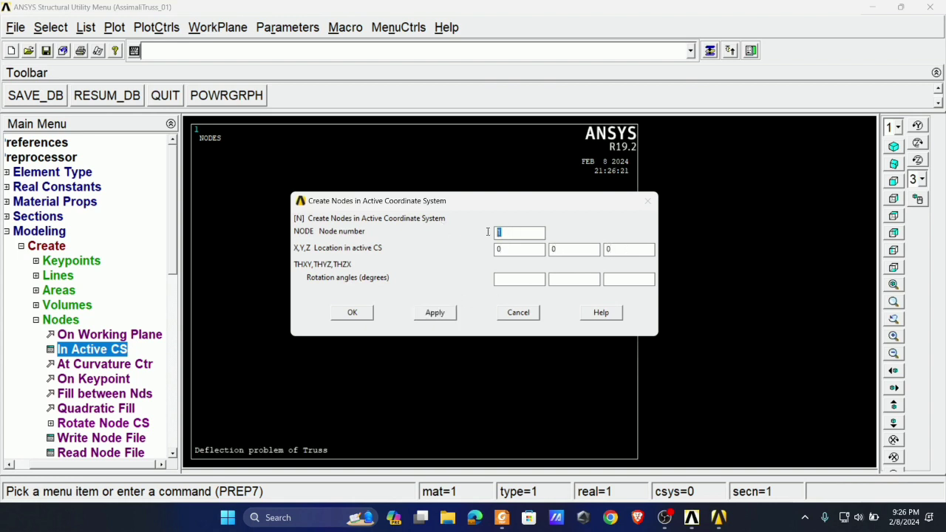
- Look up the member lengths in Example 7.3 in Foxit PDF Reader and create node 2 at 4, 0, 0 in ANSYS
click(502, 517)
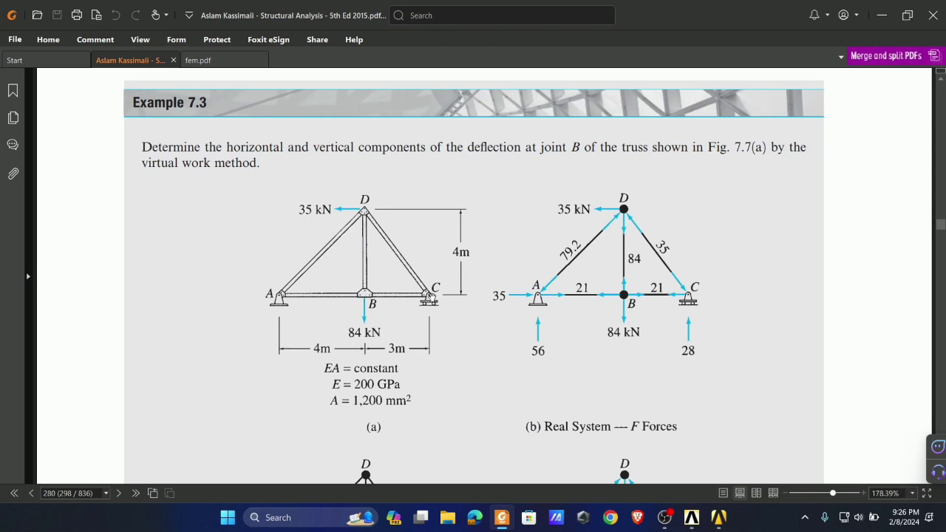
key(alt+Tab)
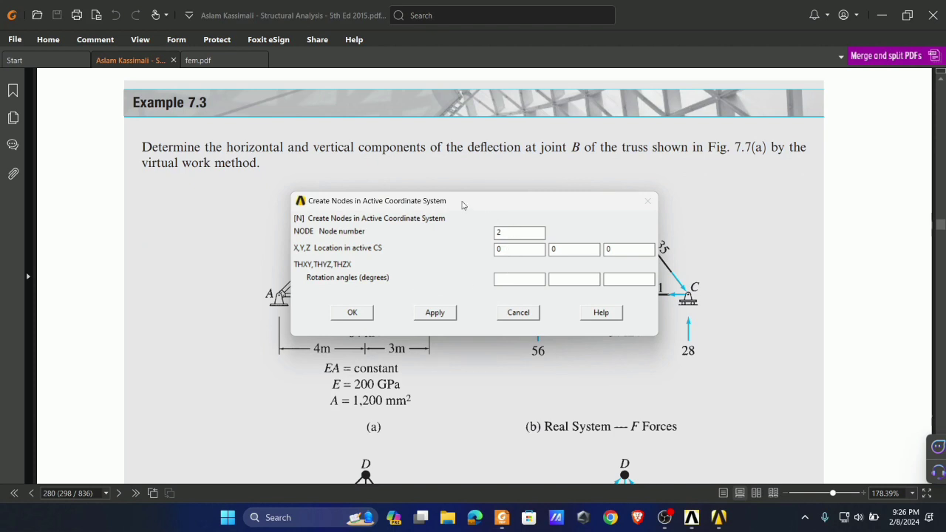
drag(462, 205, 637, 165)
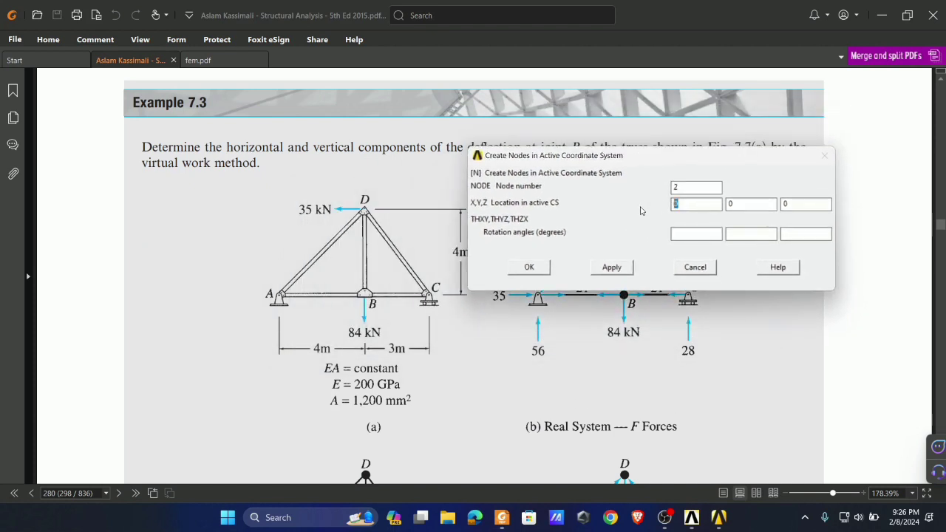
text(4)
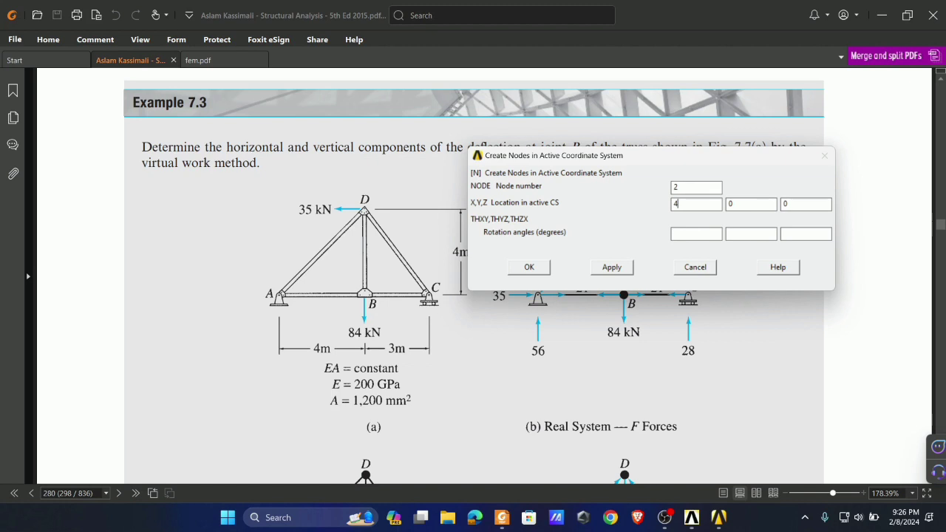
click(616, 267)
- Create node 3 at 7, 0, 0 for joint C of the truss
text(3)
key(Tab)
text(7)
click(615, 267)
- Create node 4 at 4, 4, 0 for joint D, finish node creation and switch back to the ANSYS main window
click(686, 189)
key(BackSpace)
text(4)
drag(547, 154, 587, 155)
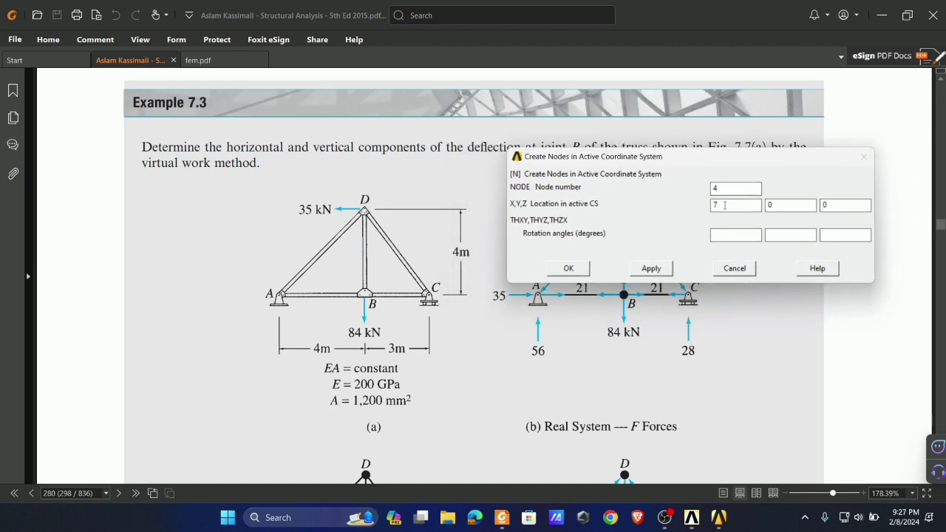
text(4)
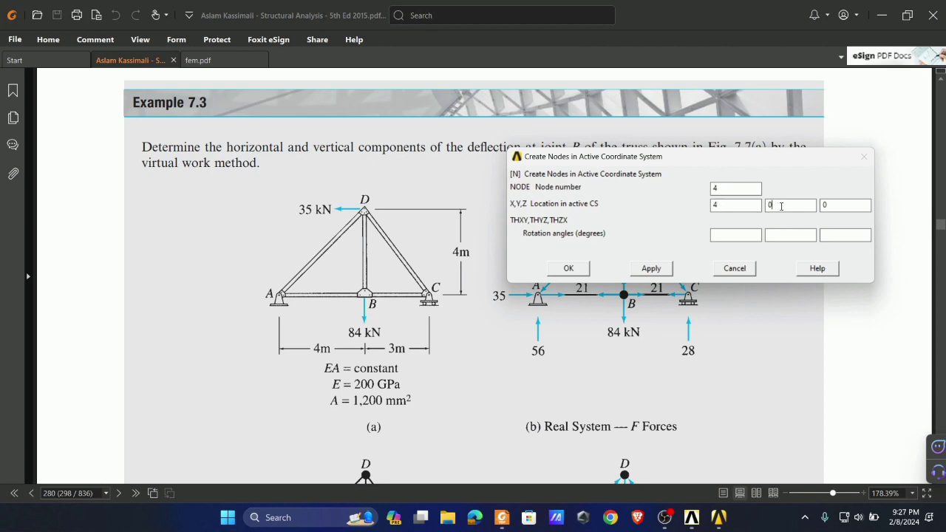
click(573, 272)
mouse_move(692, 517)
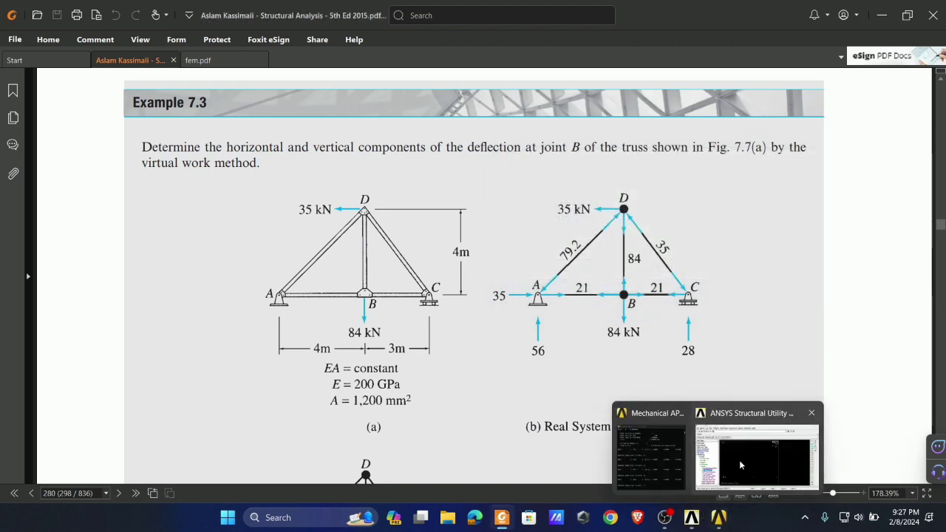
click(739, 460)
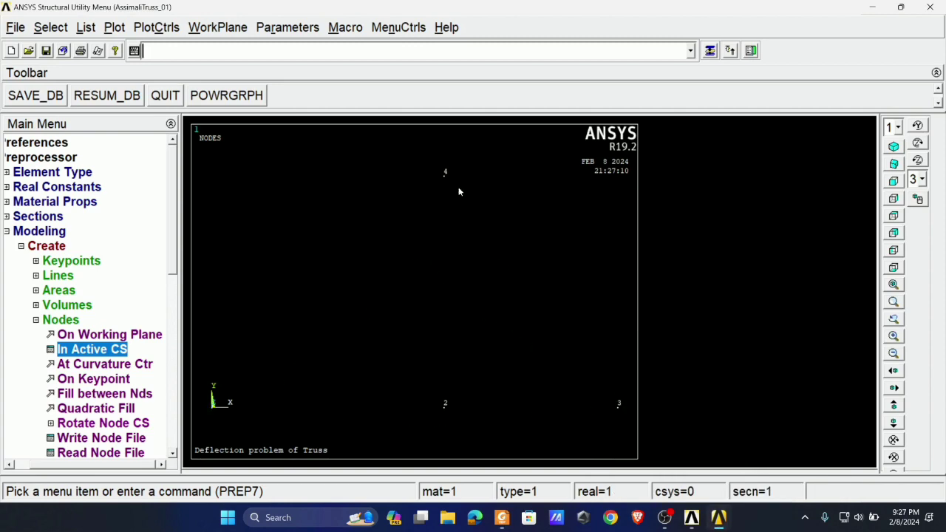
click(62, 320)
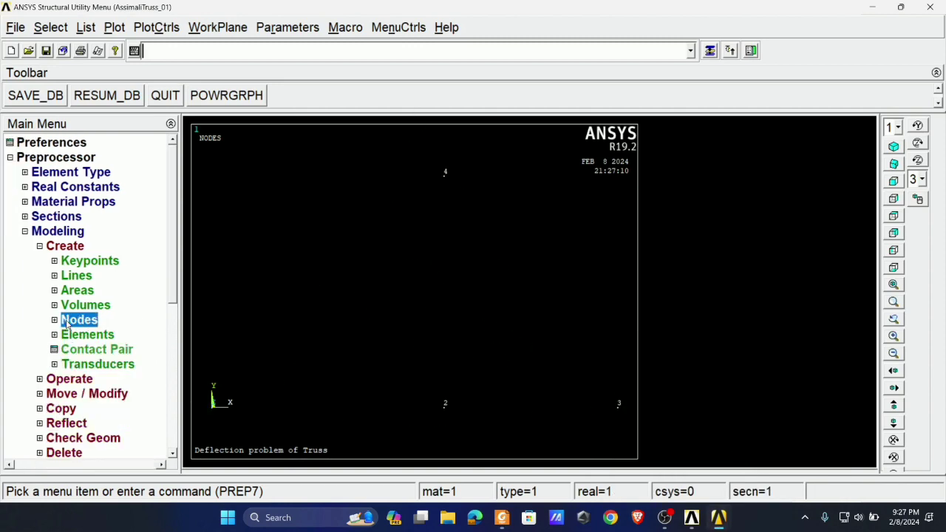
- Check the truss members in Foxit PDF Reader and set the ANSYS element attributes to LINK180, material 1 and section 1200mm2
click(502, 517)
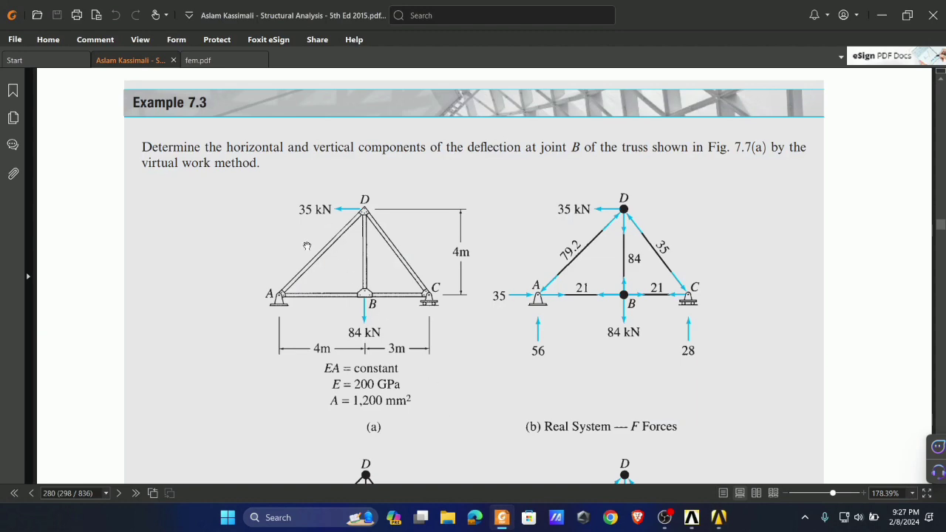
click(504, 520)
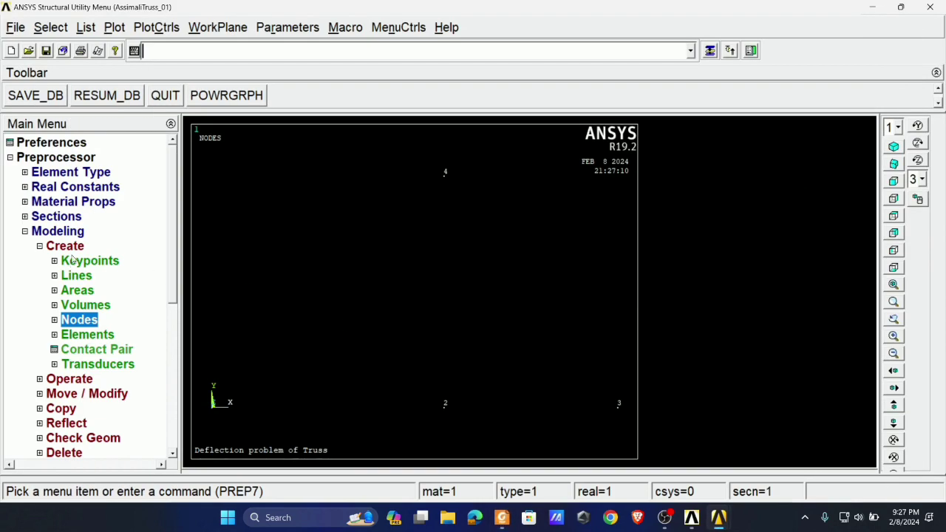
click(85, 336)
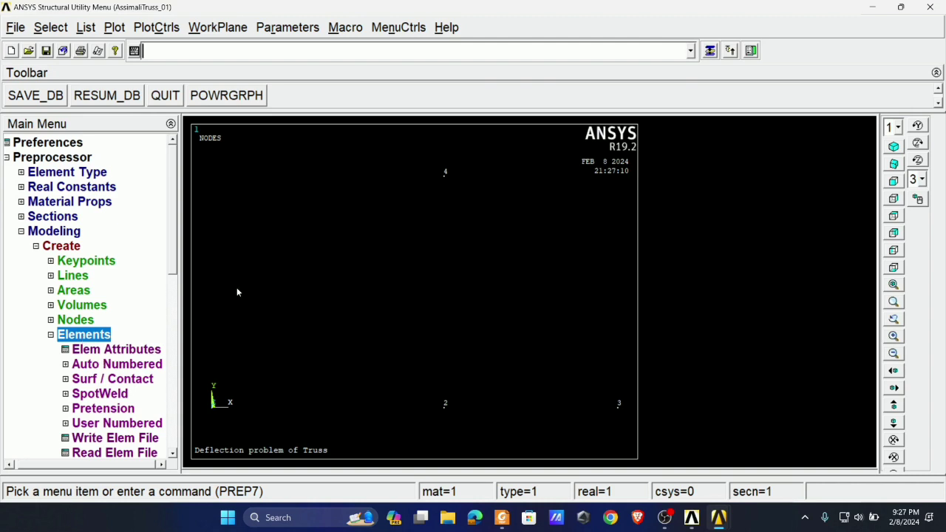
click(96, 351)
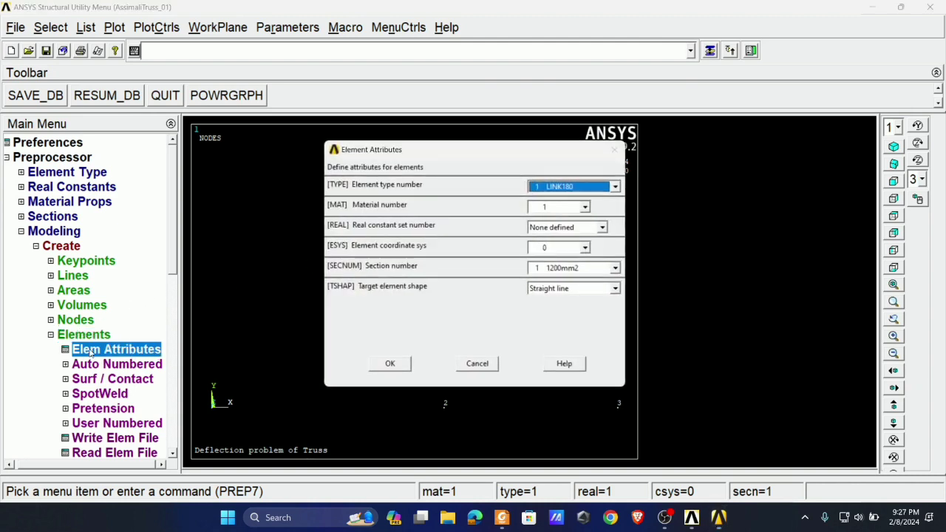
click(589, 189)
click(580, 207)
click(579, 207)
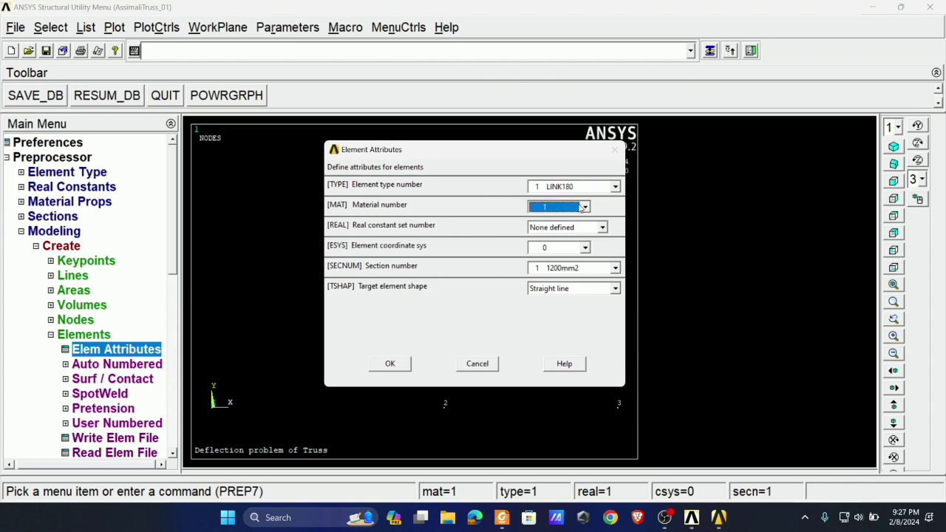
click(587, 273)
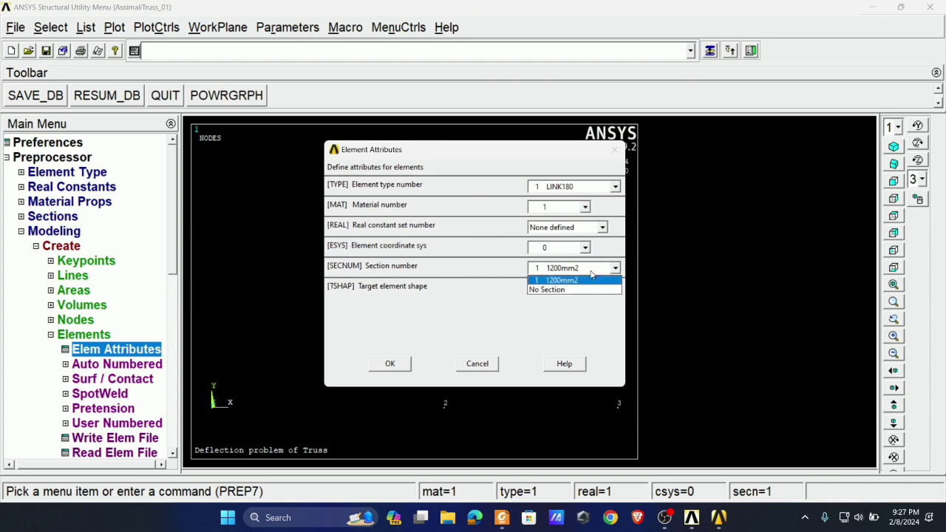
click(594, 276)
click(392, 363)
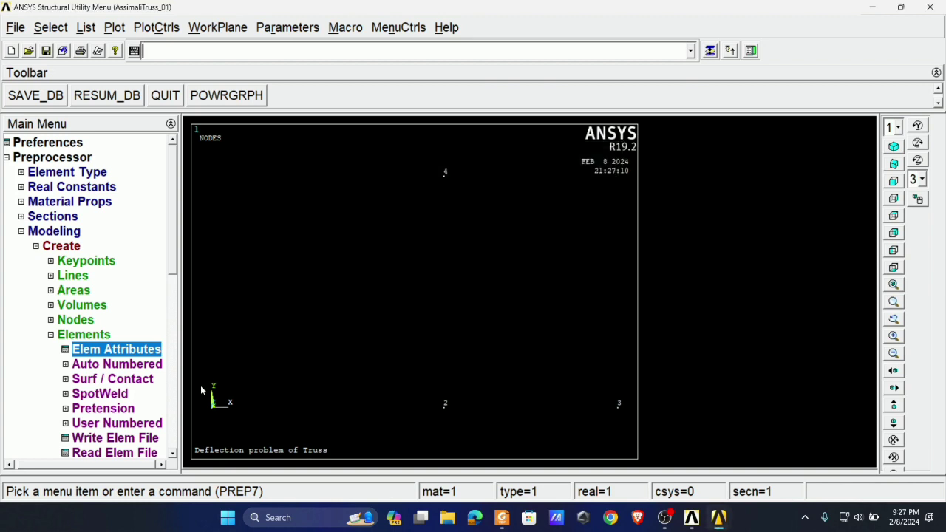
- Create the bottom chord elements through nodes 1–2 and 2–3, checking the member layout in Foxit PDF Reader
click(107, 366)
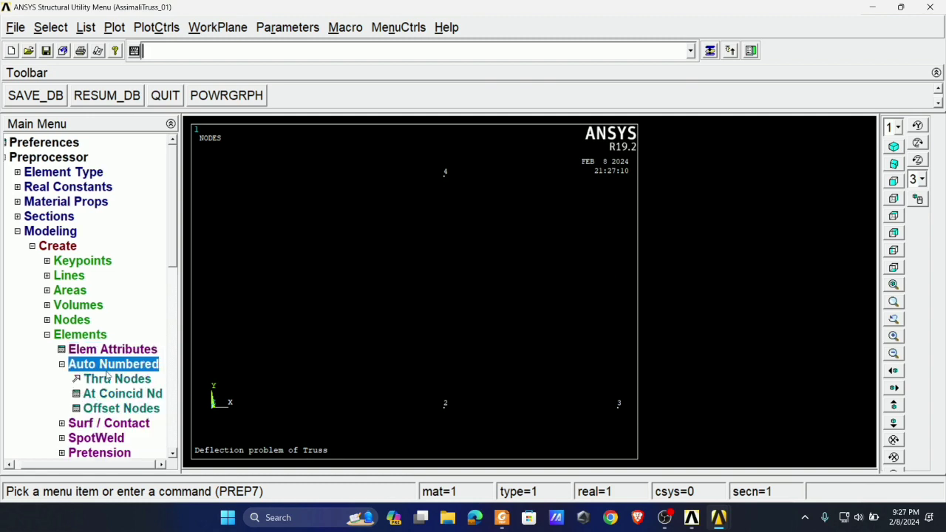
click(118, 380)
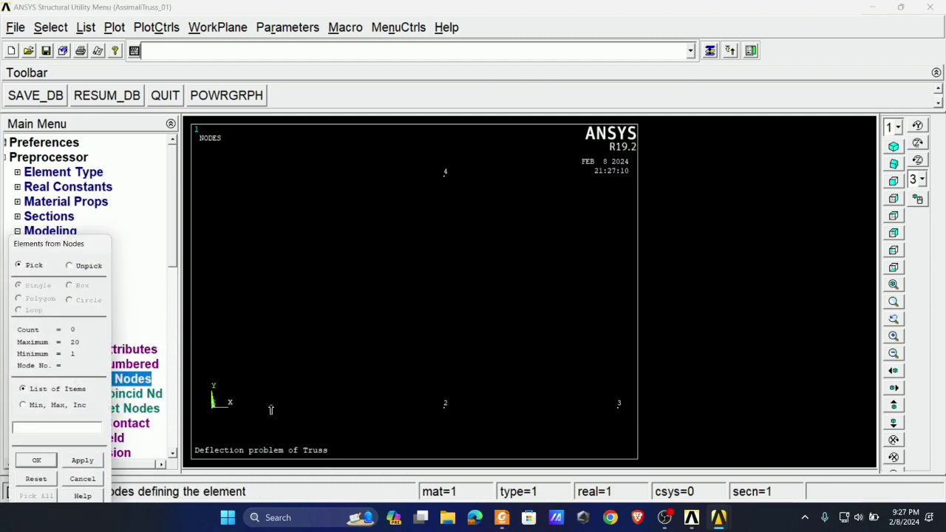
click(502, 518)
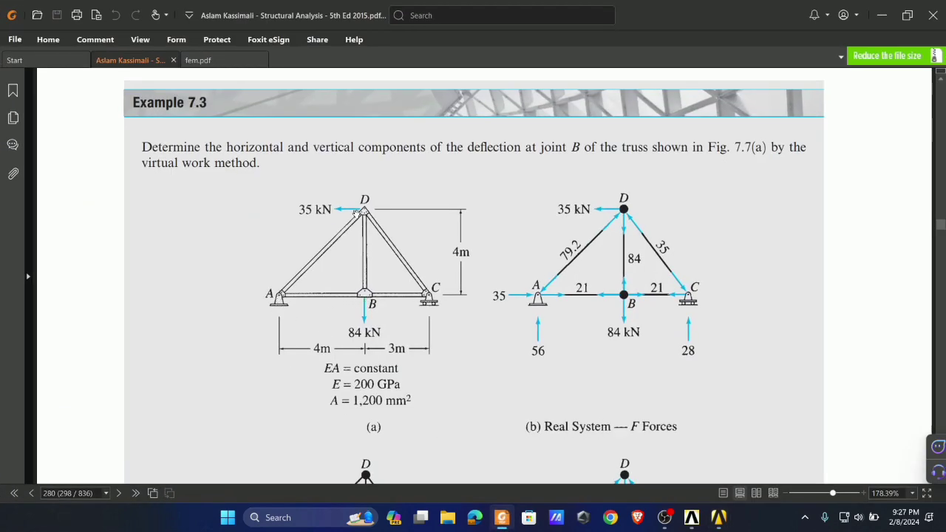
click(503, 520)
click(214, 407)
click(445, 404)
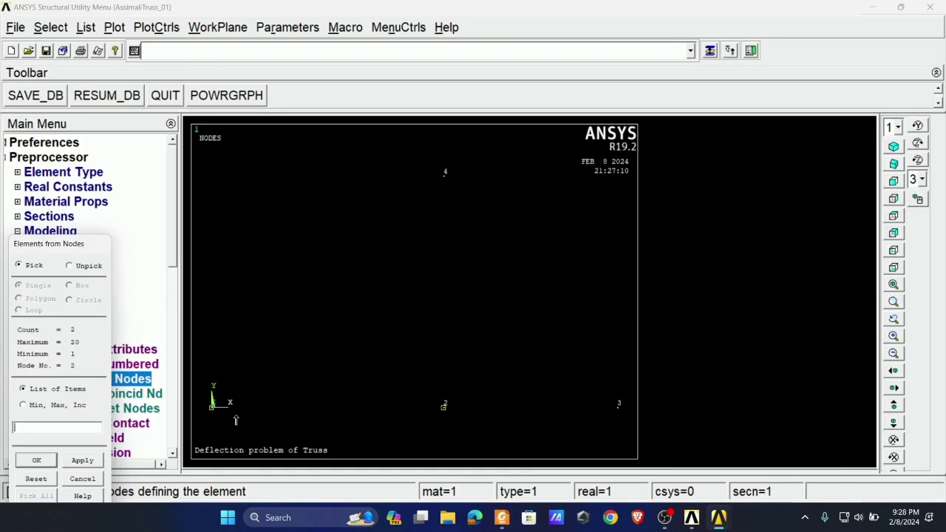
click(82, 460)
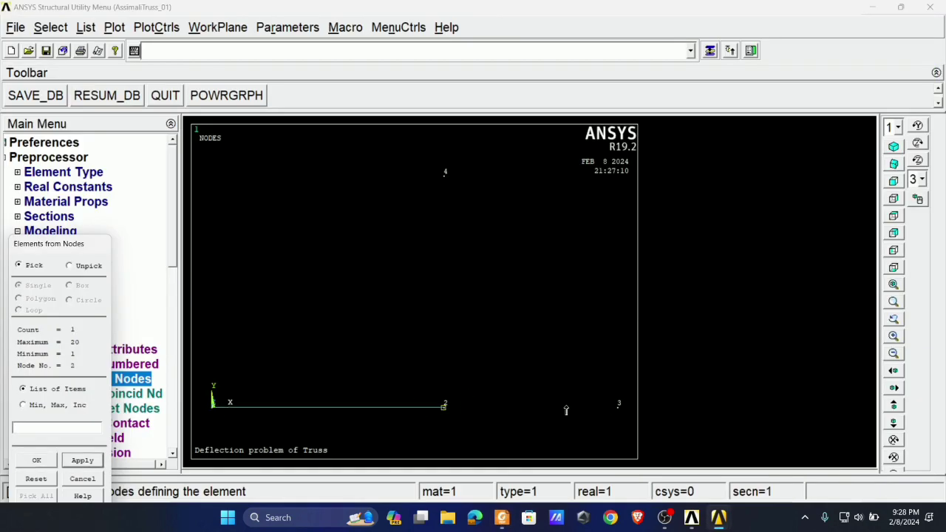
click(618, 405)
click(82, 461)
- Create elements through nodes 3–4, 1–4 and 2–4, and compare the truss with Example 7.3 in Foxit PDF Reader
click(619, 406)
click(444, 174)
click(82, 460)
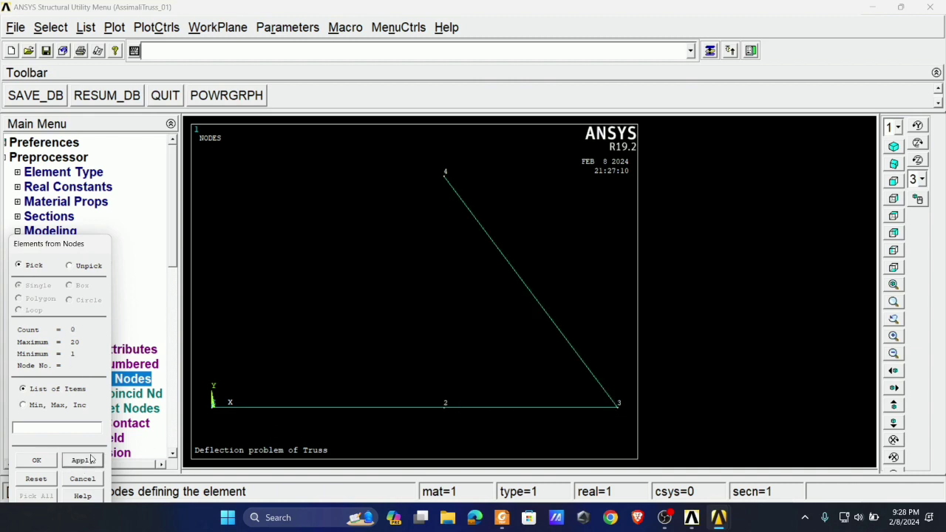
click(443, 175)
click(82, 461)
click(444, 406)
click(443, 175)
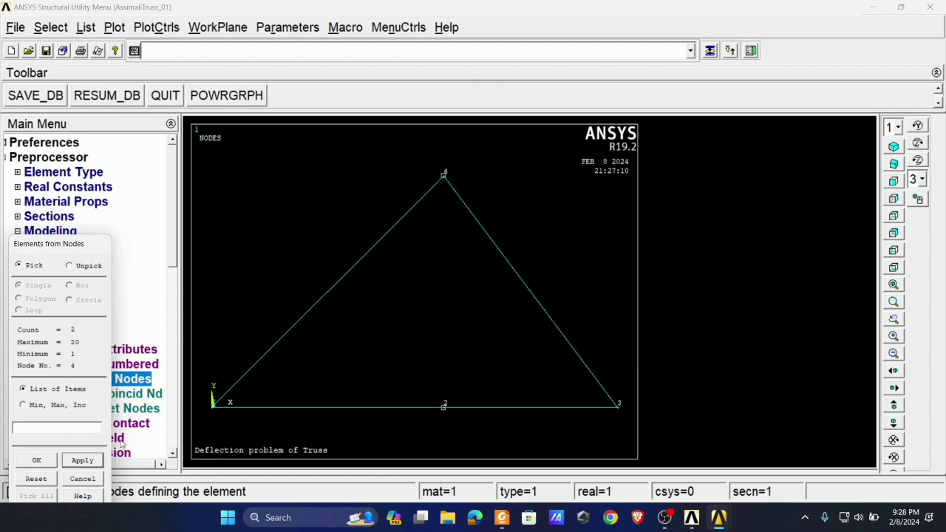
click(36, 460)
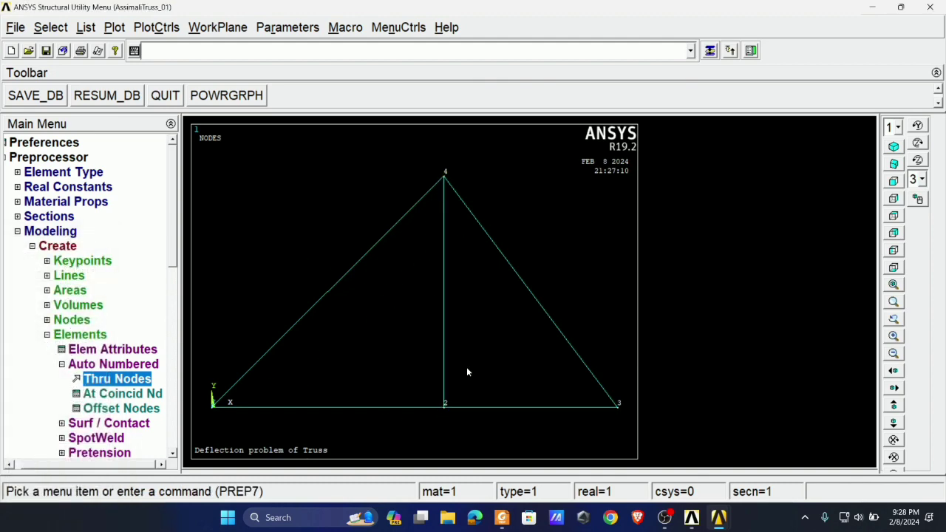
click(502, 517)
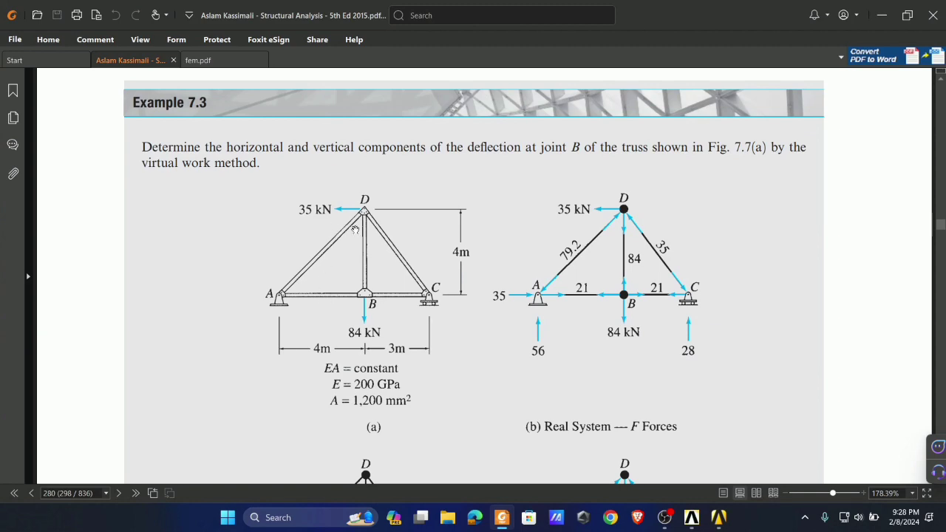
click(501, 518)
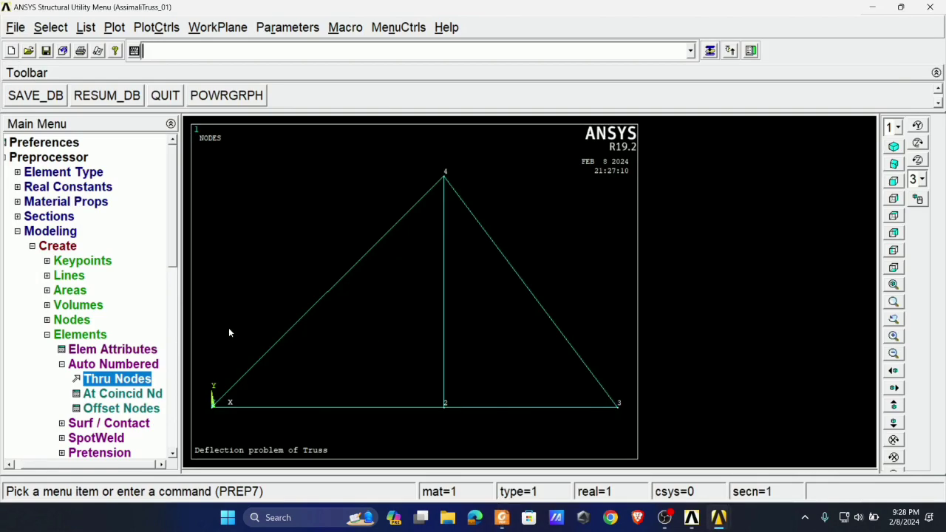
- Leave modeling, enter the Solution processor in ANSYS and look up the truss's supports and loads in Foxit PDF Reader
click(82, 337)
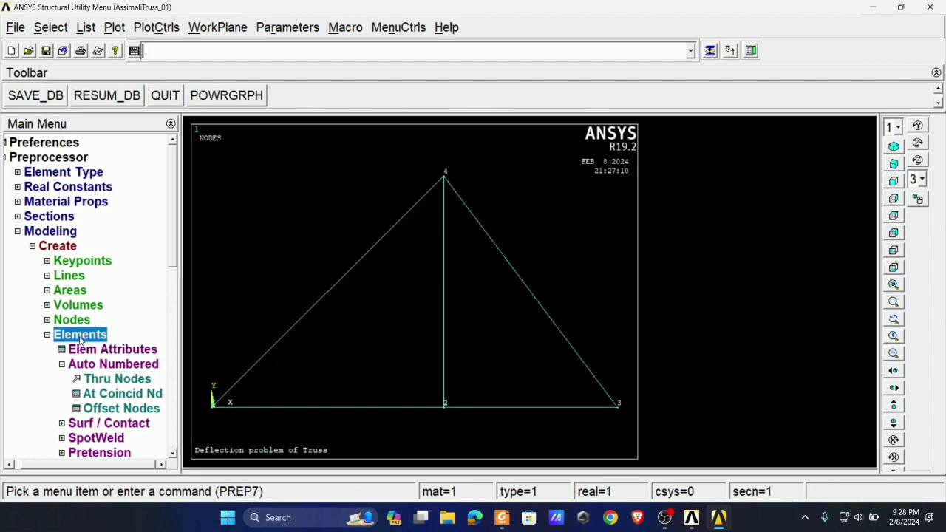
click(62, 233)
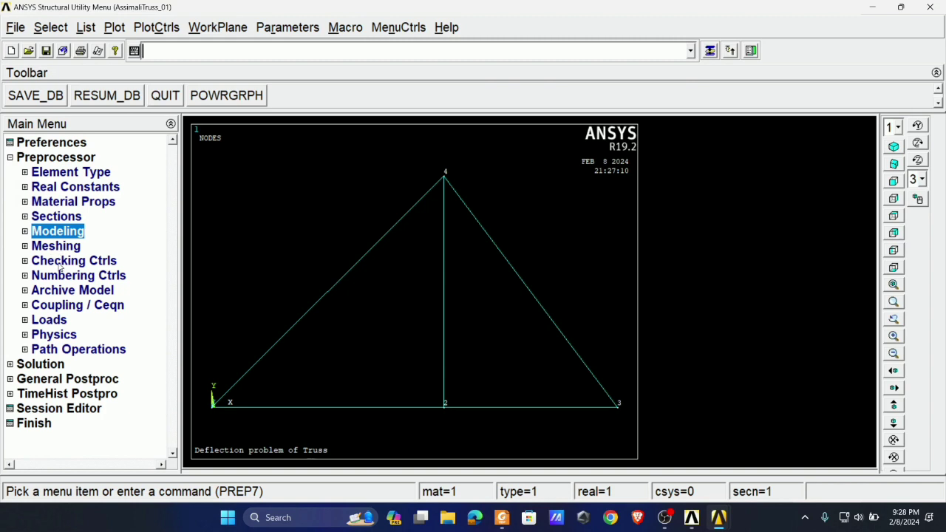
click(40, 365)
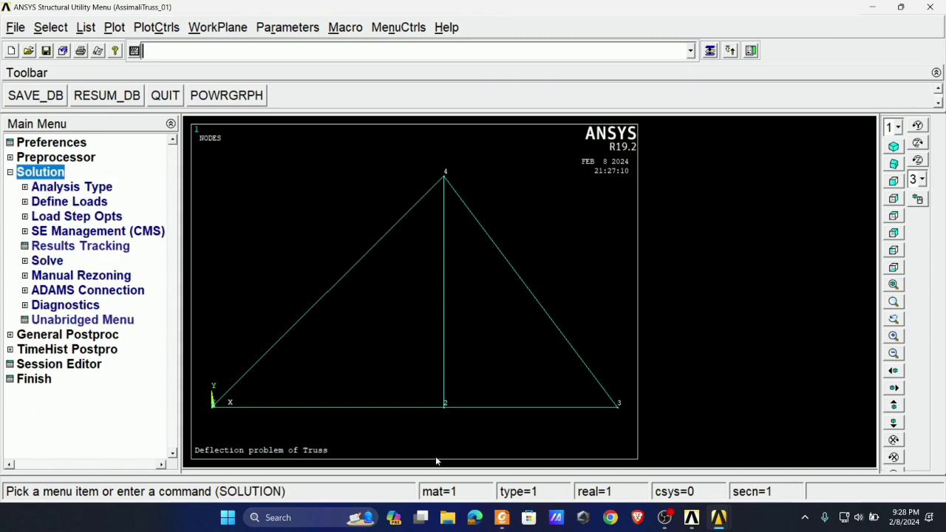
click(502, 518)
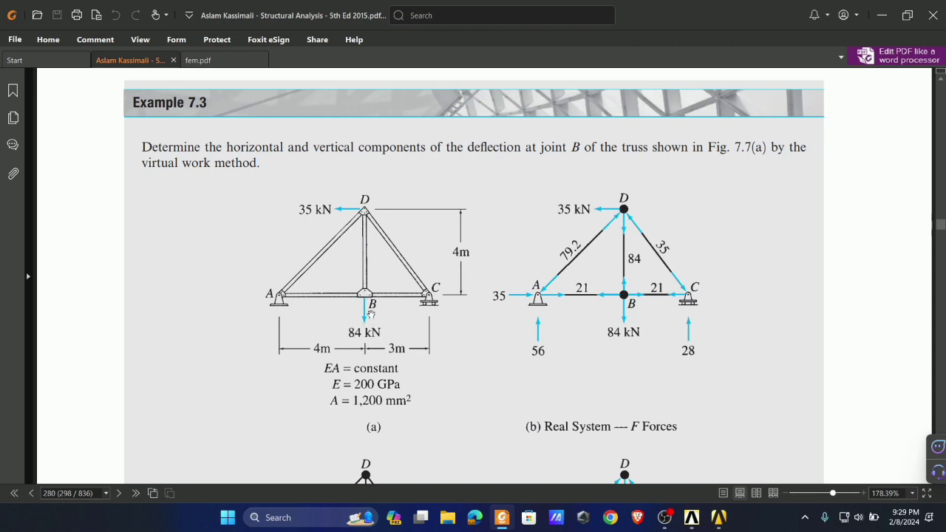
- In ANSYS, apply a constant FX force of -35 on node 4, checking the load at joint D in Foxit PDF Reader
key(alt+Tab)
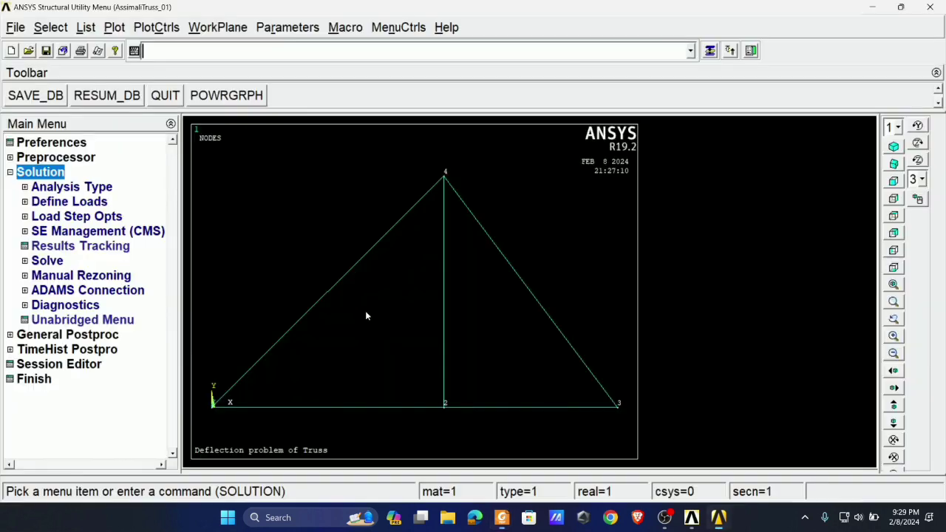
click(74, 205)
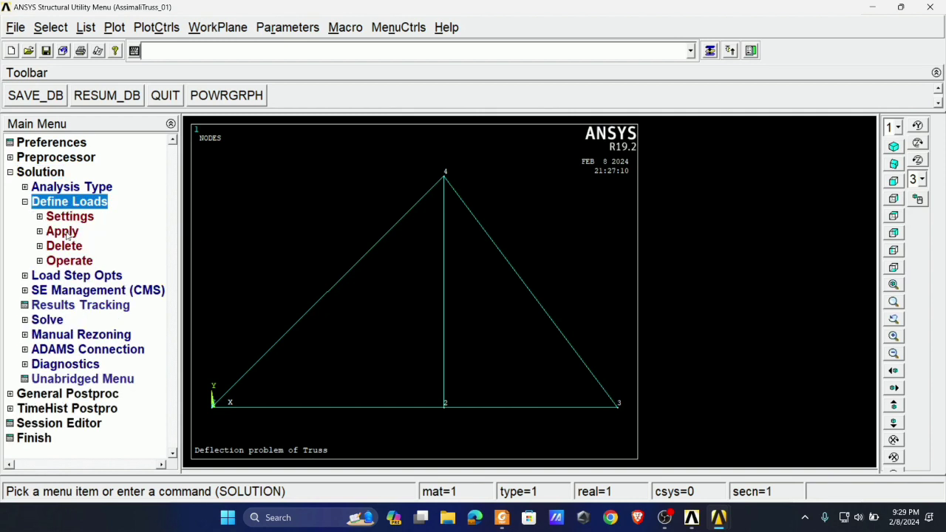
click(71, 229)
click(100, 248)
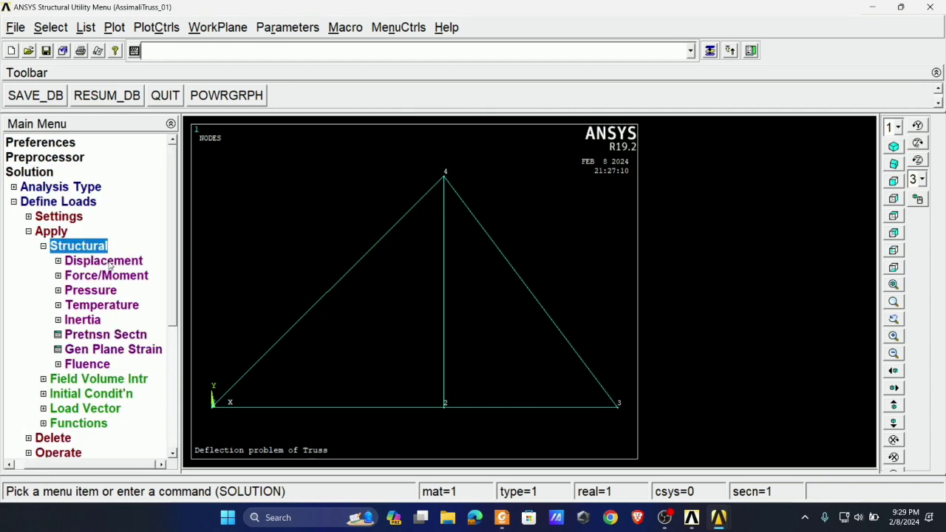
click(96, 276)
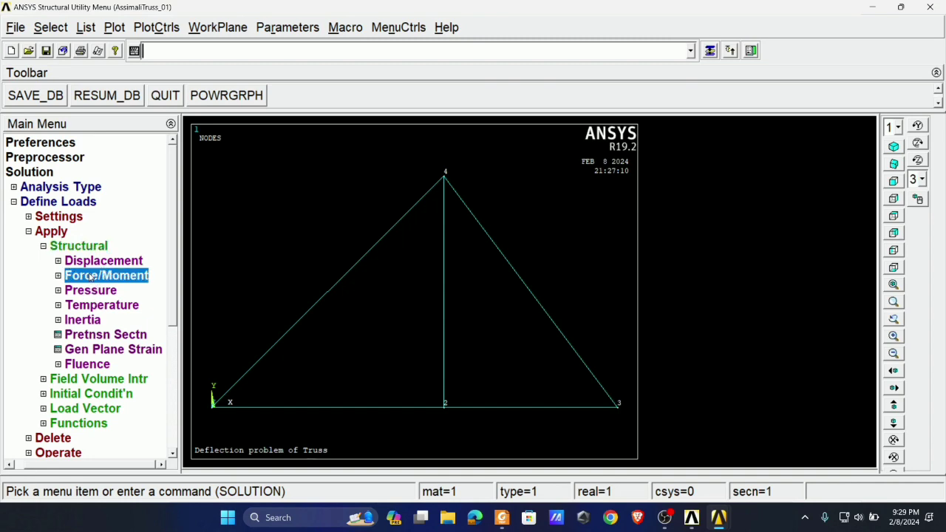
click(70, 306)
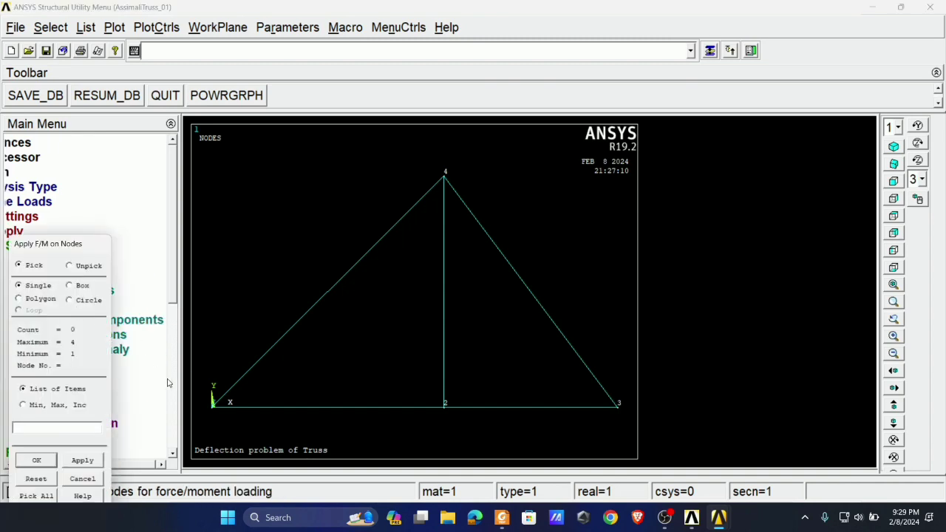
key(alt+Tab)
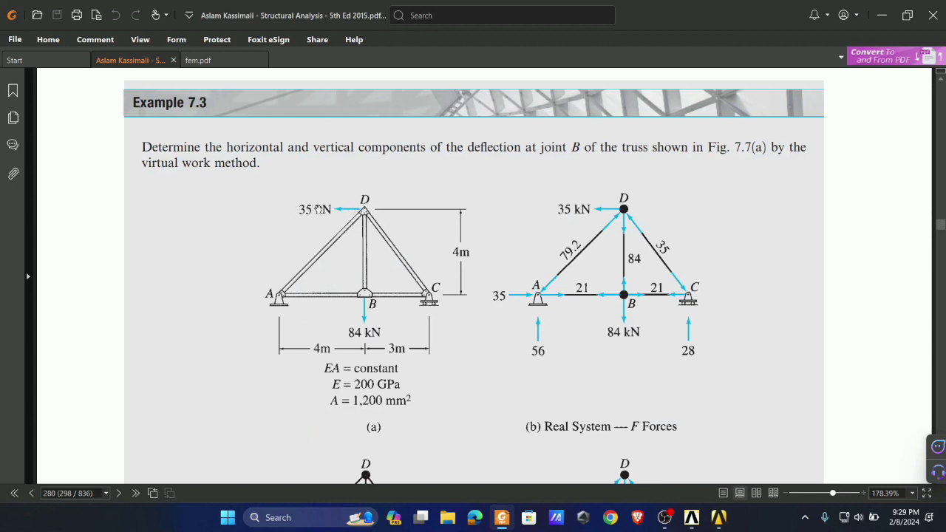
key(alt+Tab)
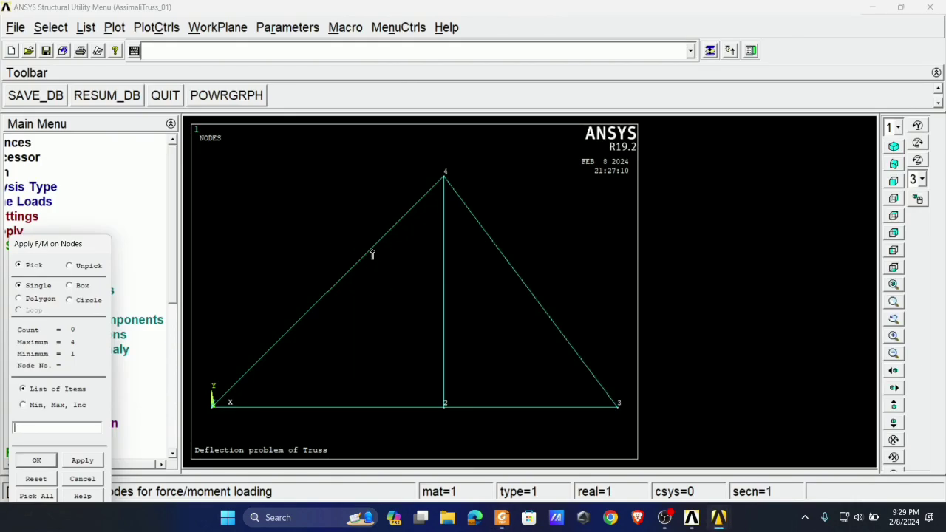
click(444, 178)
click(36, 460)
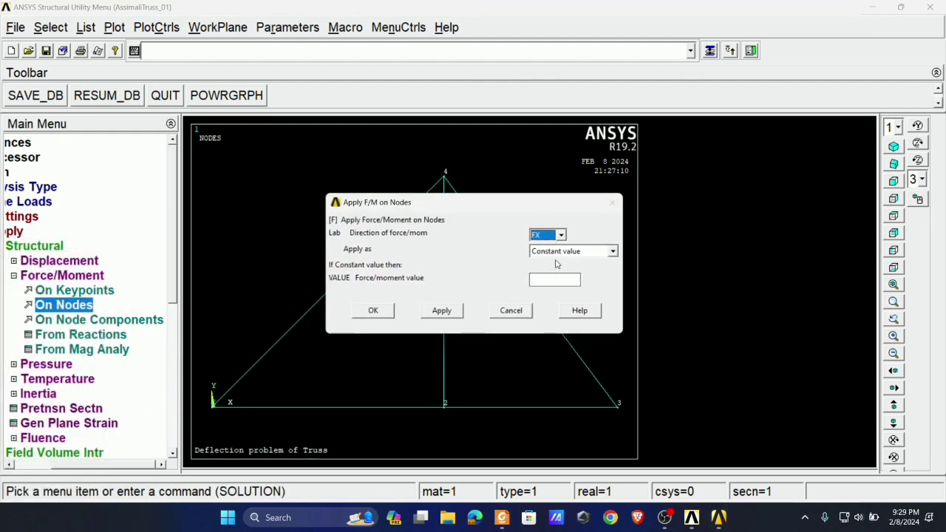
click(557, 280)
text(-35)
click(448, 314)
- Look up joint B's load in Foxit PDF Reader and apply a constant FY force of -84 on node 2 in ANSYS
click(502, 517)
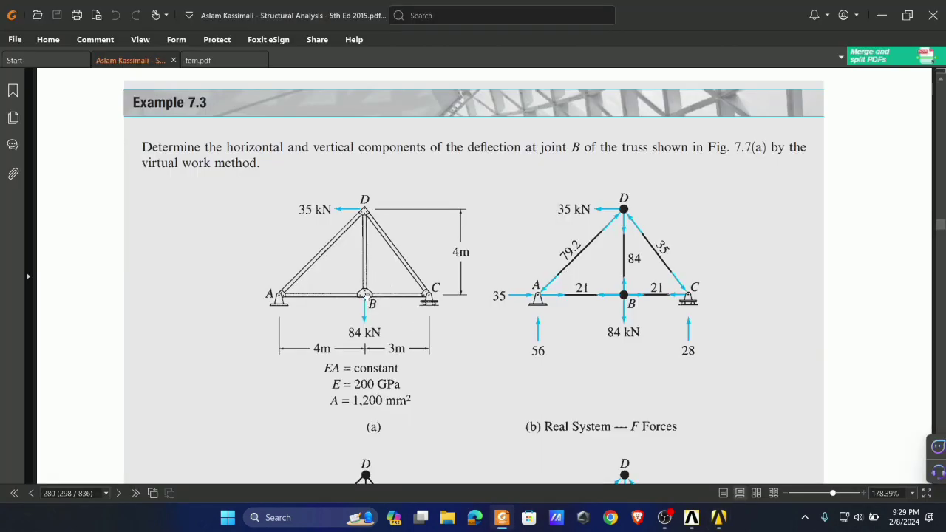
key(alt+Tab)
click(444, 408)
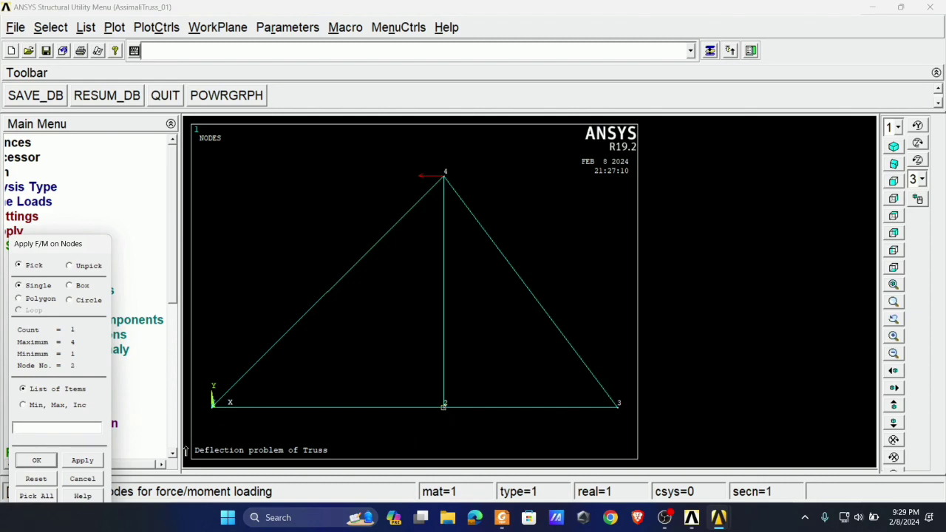
click(82, 460)
click(551, 234)
click(538, 257)
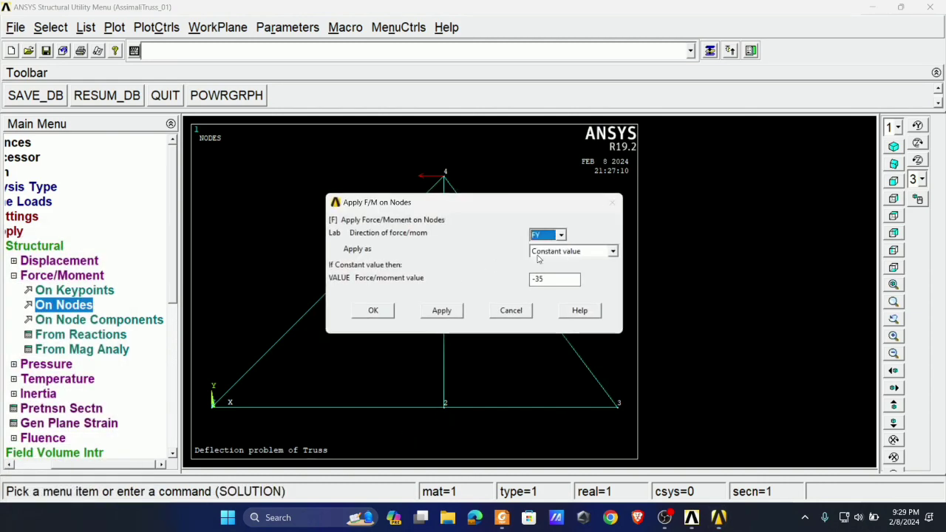
key(Return)
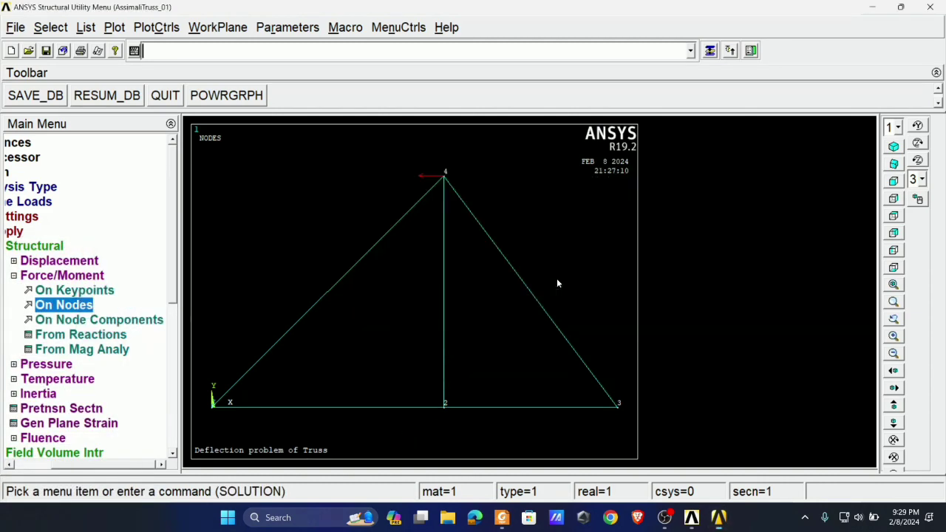
key(alt+Tab)
key(Tab)
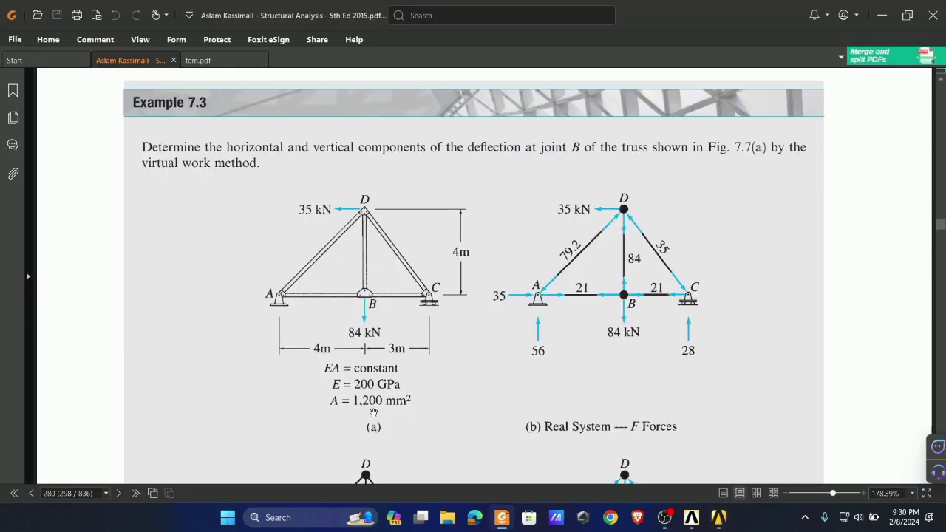
key(alt+Tab)
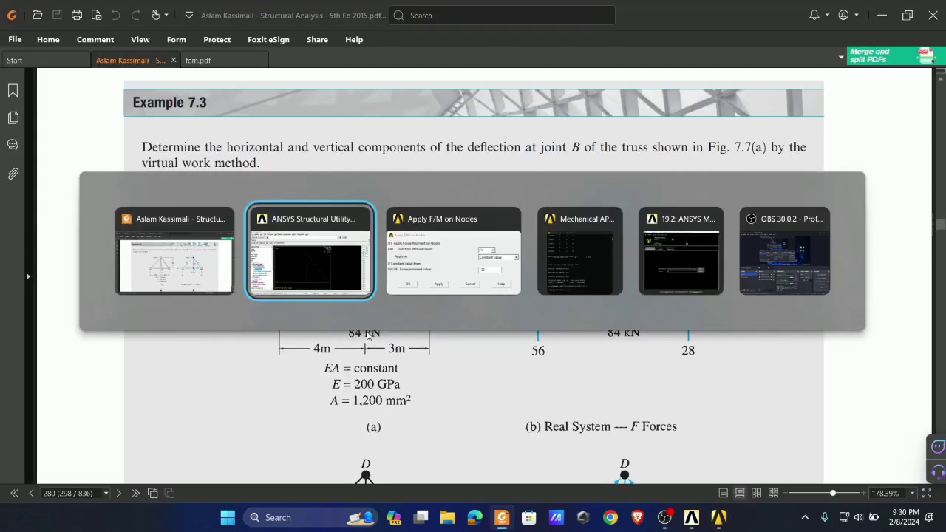
key(Tab)
double_click(538, 282)
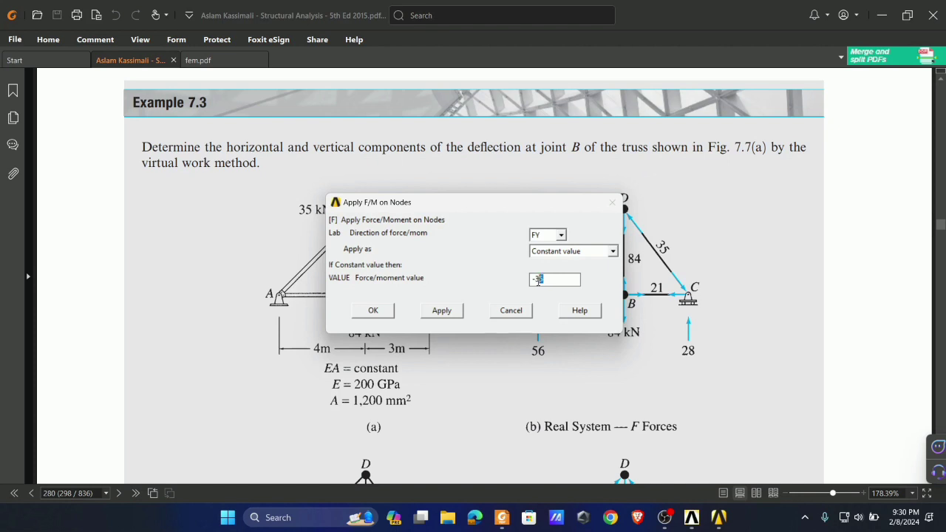
click(392, 310)
mouse_move(730, 521)
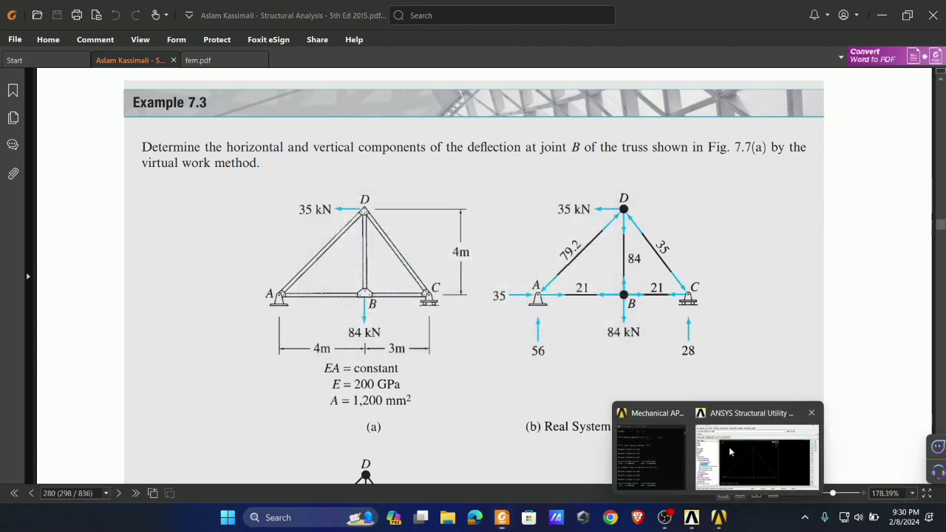
click(729, 447)
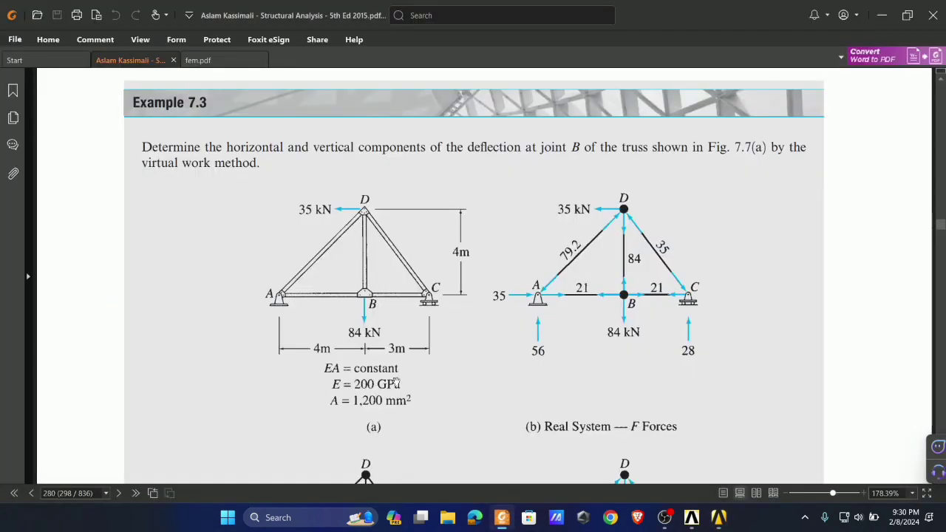
- Check the supports in Foxit PDF Reader and constrain UX, UY and UZ on node 1 in ANSYS
click(502, 517)
click(502, 518)
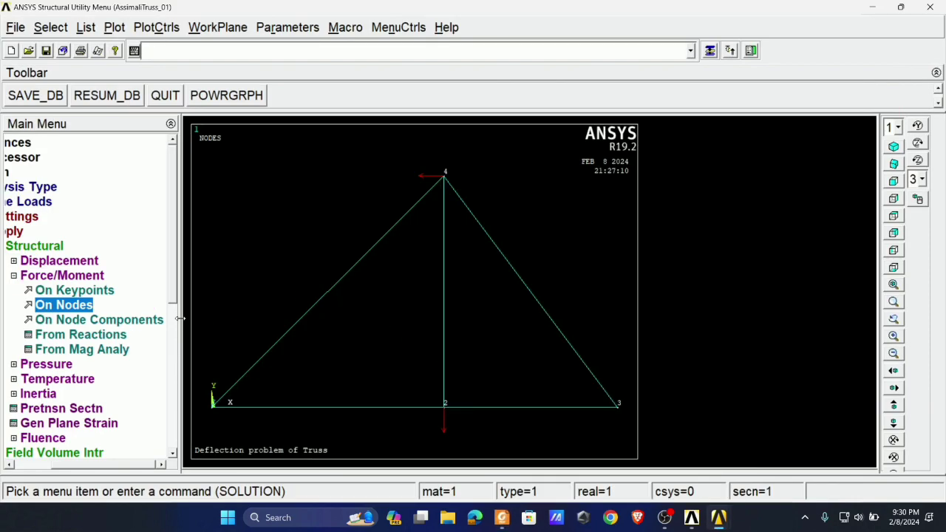
click(55, 263)
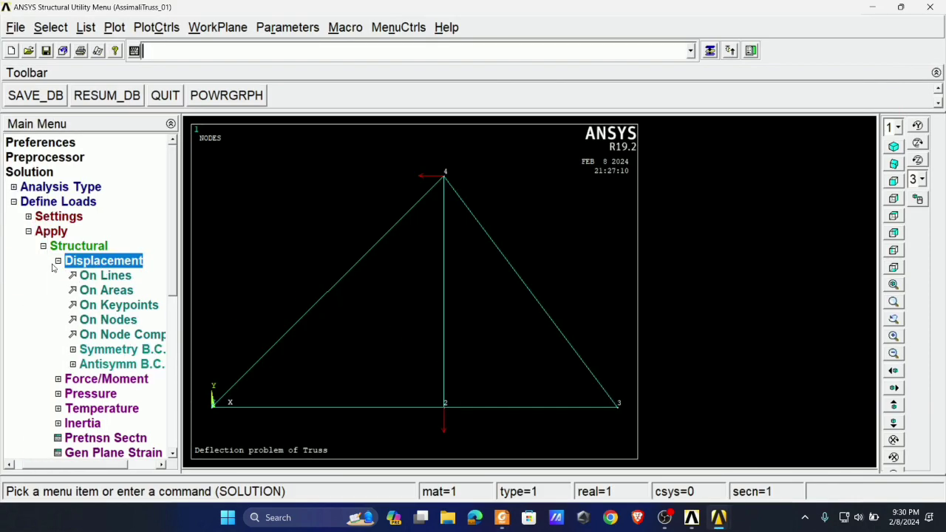
click(108, 320)
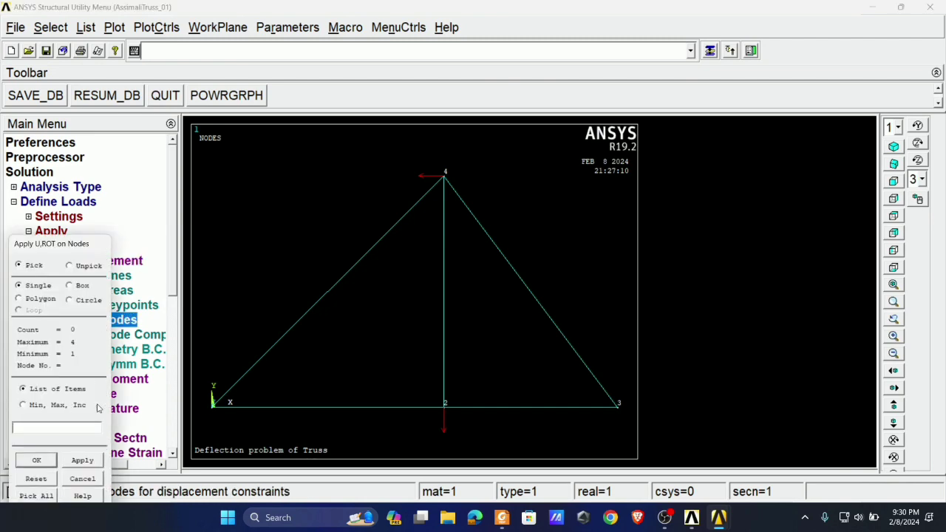
click(36, 460)
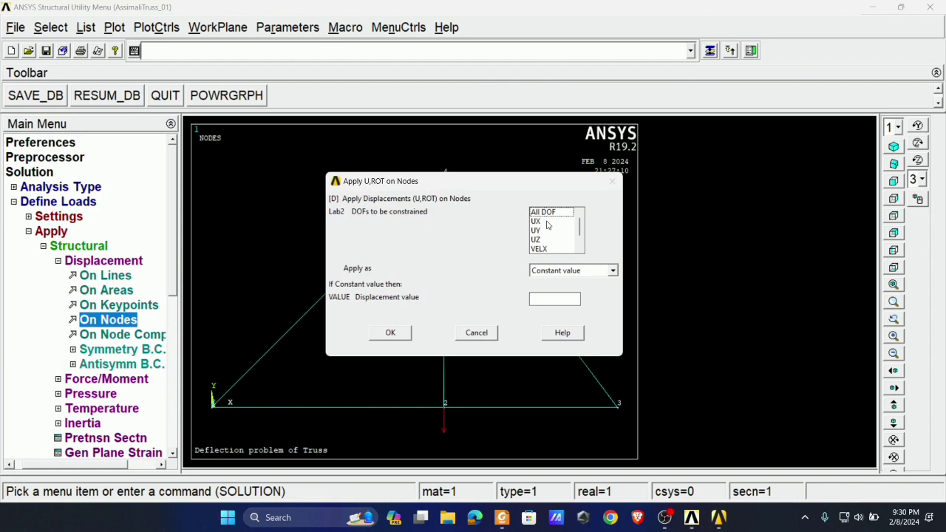
click(547, 222)
ctrl+click(548, 231)
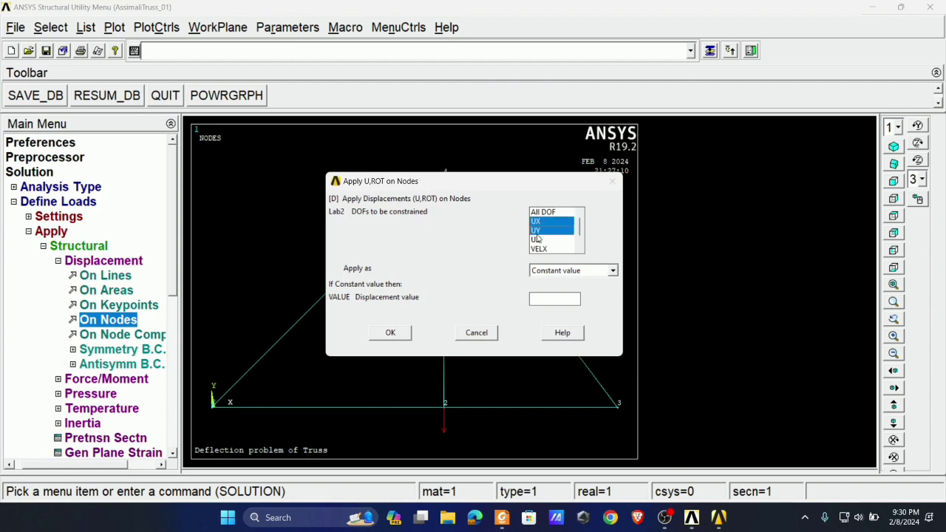
ctrl+click(538, 239)
click(391, 333)
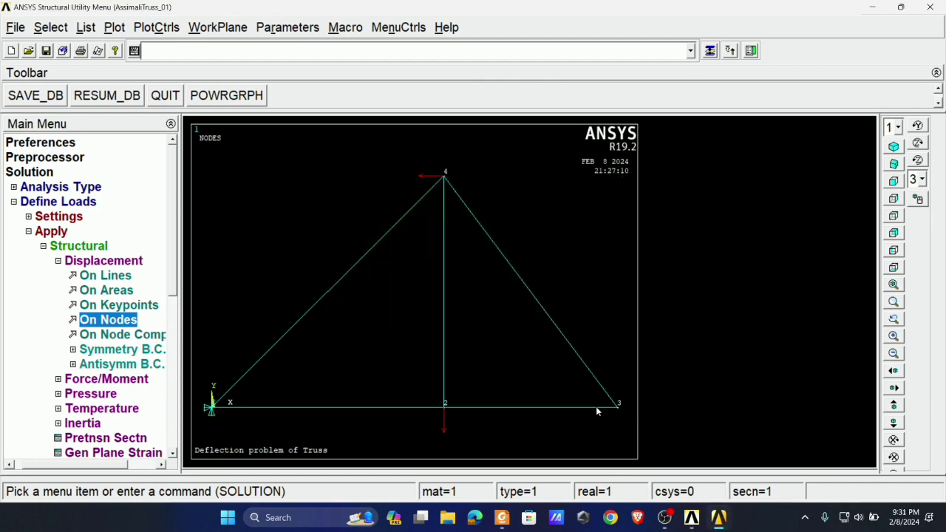
- Constrain only UY and UZ on node 3 in ANSYS, checking the support at joint C in Foxit PDF Reader
click(616, 406)
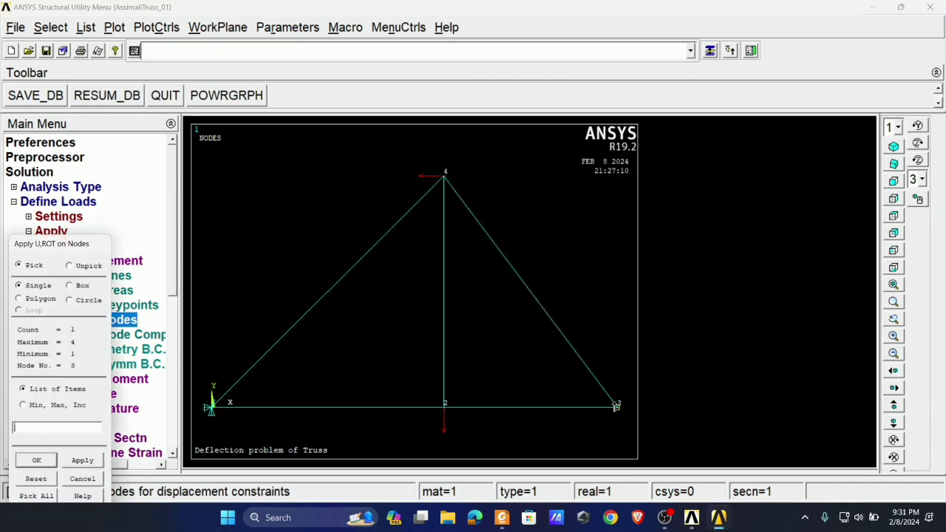
click(509, 520)
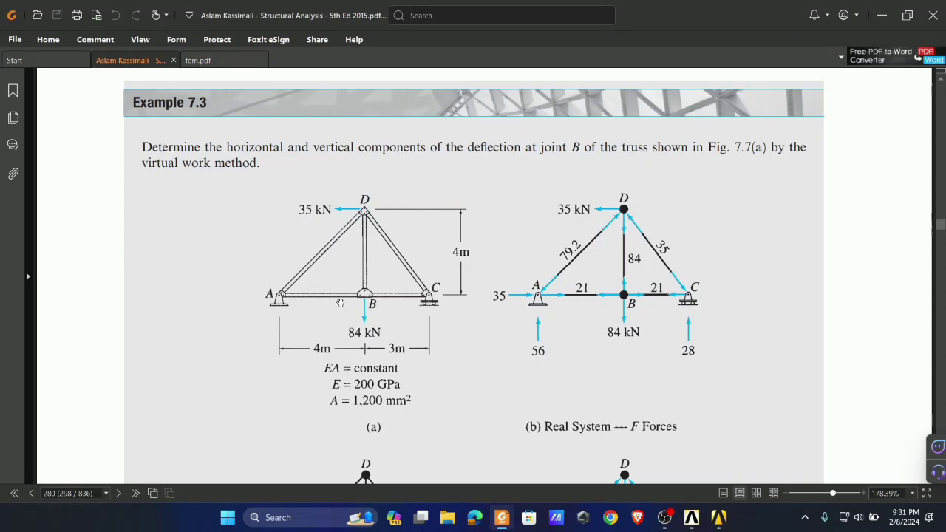
click(502, 518)
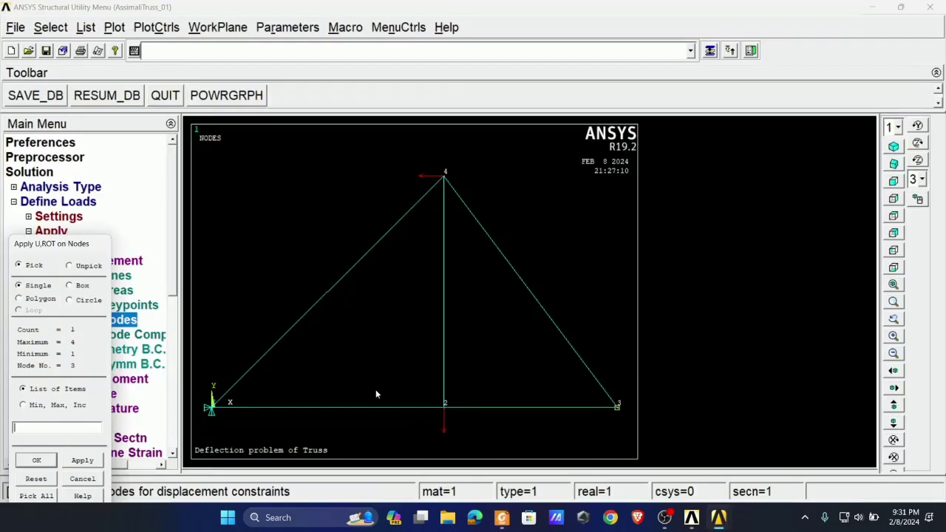
click(83, 461)
click(544, 230)
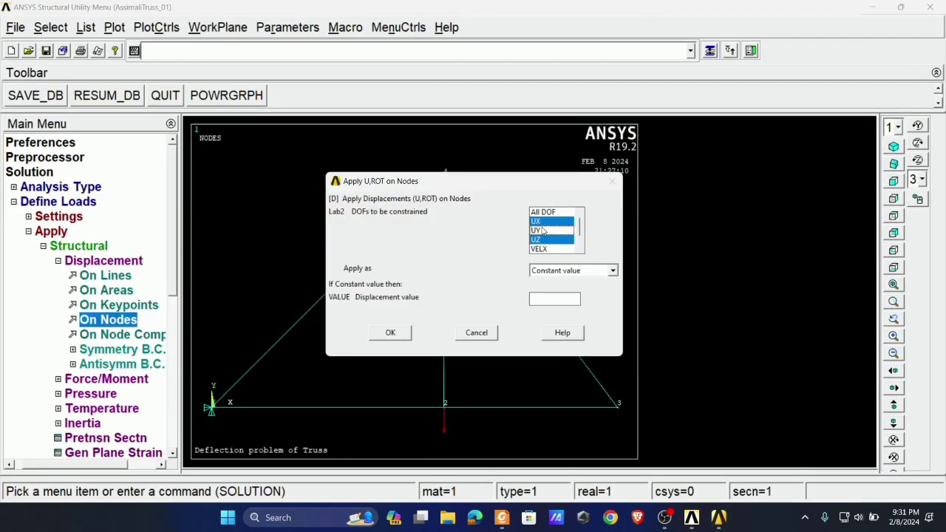
click(547, 223)
click(545, 230)
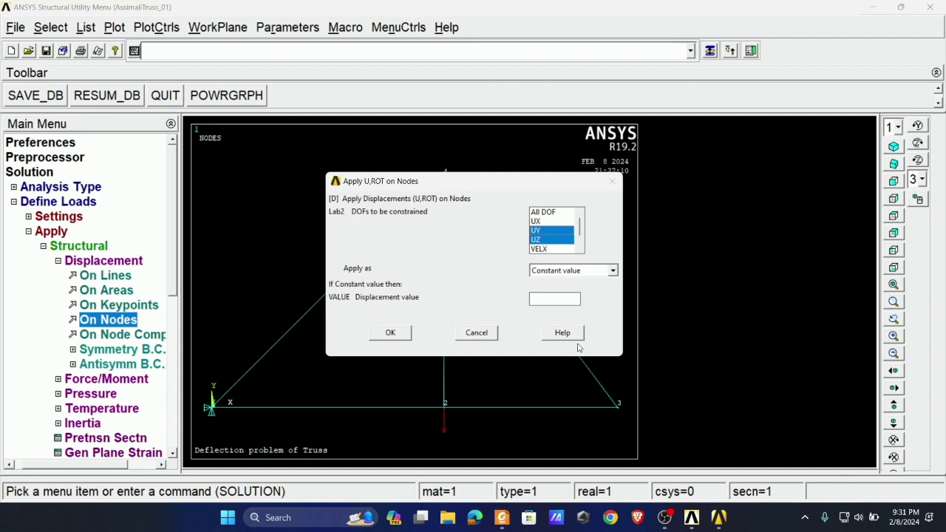
click(392, 333)
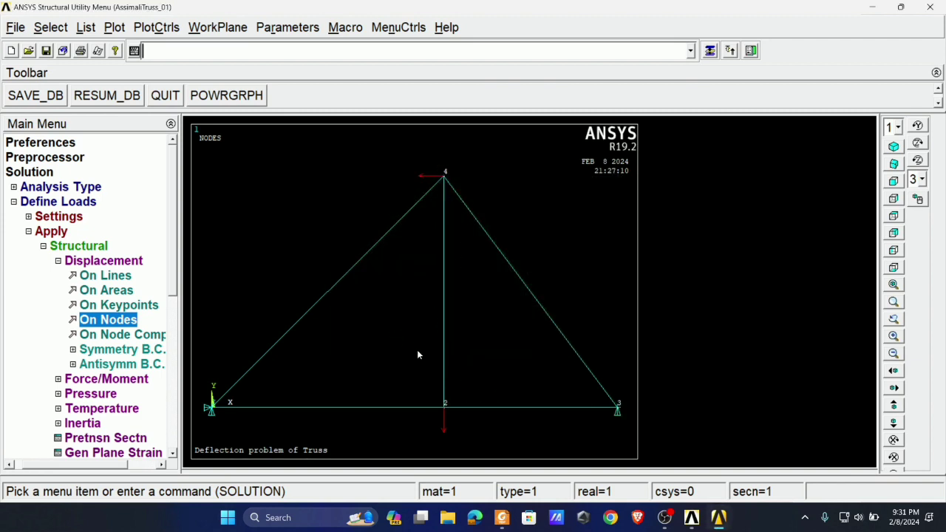
- Constrain only UZ on nodes 2 and 4, and compare the loads and supports with Example 7.3 in Foxit PDF Reader
click(119, 325)
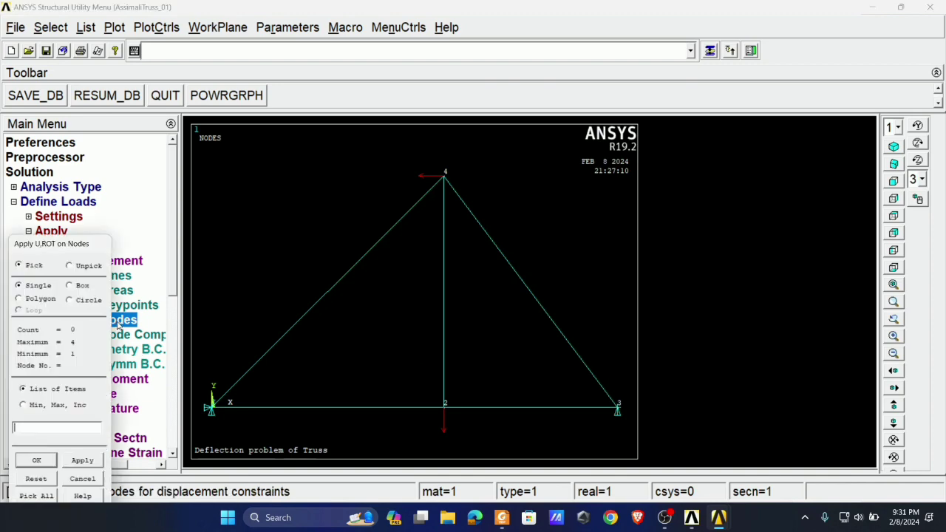
click(87, 464)
click(103, 324)
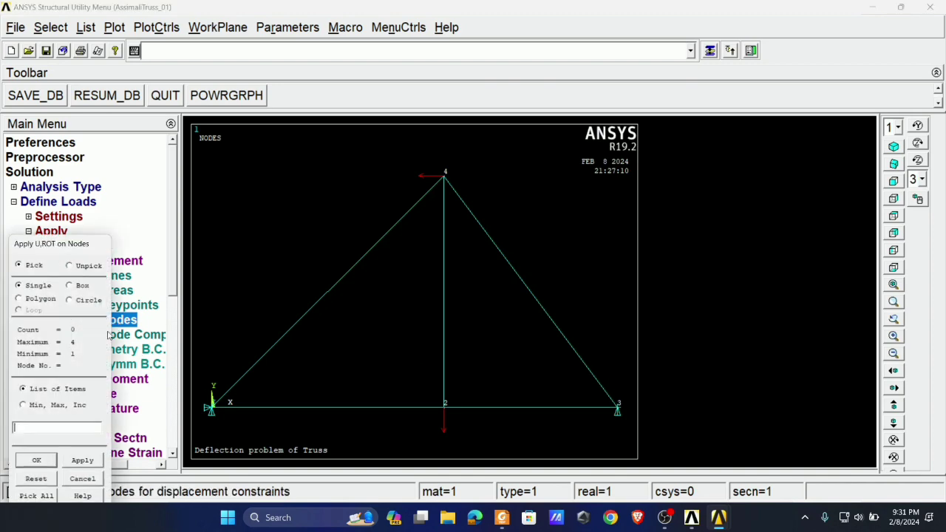
click(444, 408)
click(444, 175)
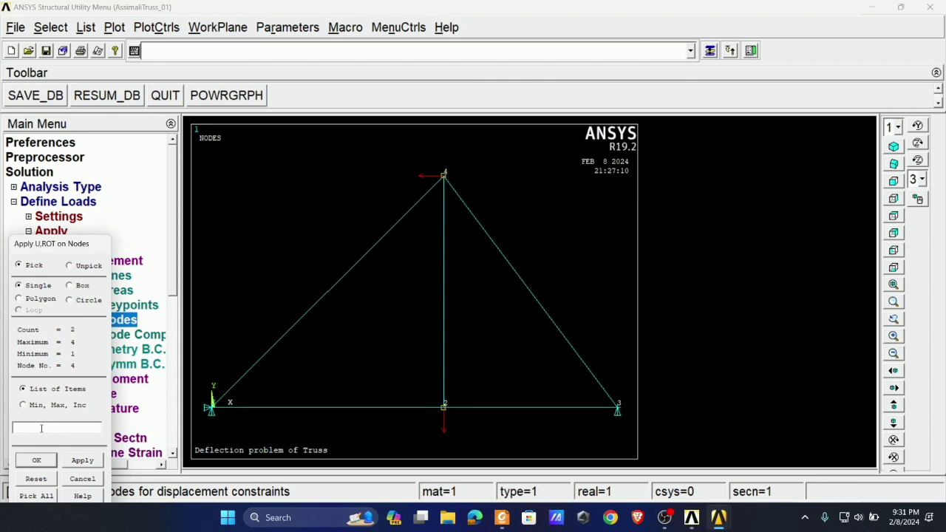
click(79, 462)
click(550, 232)
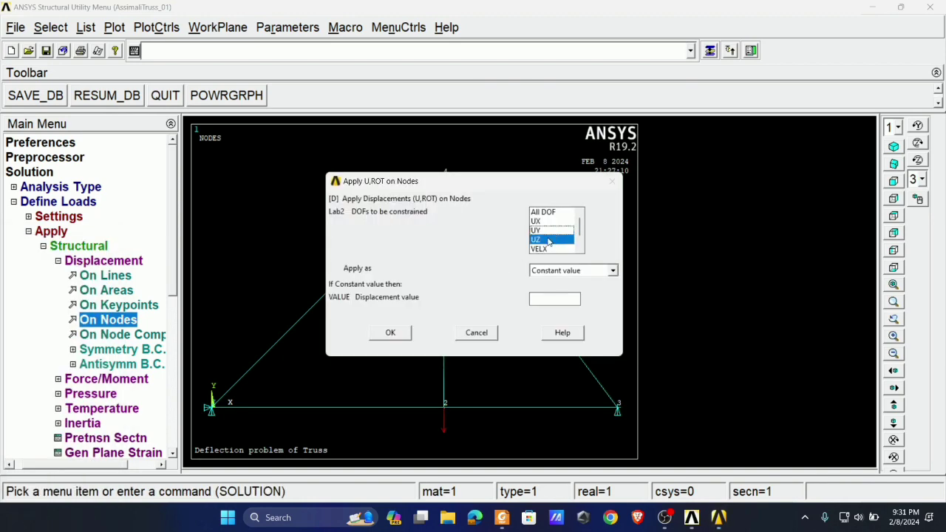
click(399, 333)
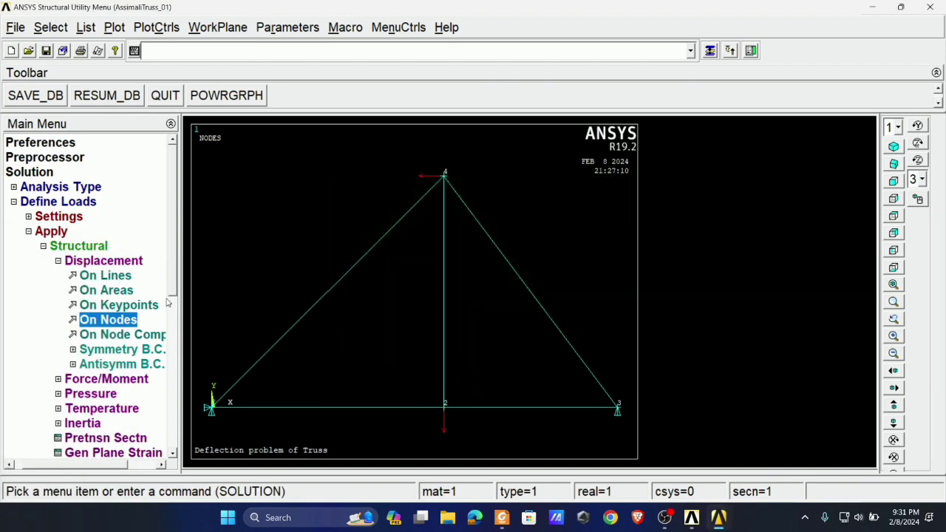
click(502, 518)
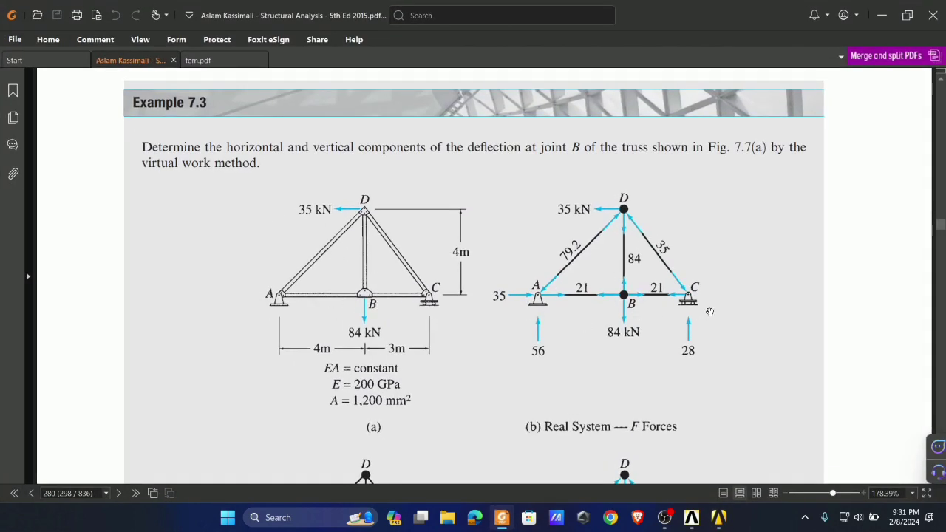
click(502, 518)
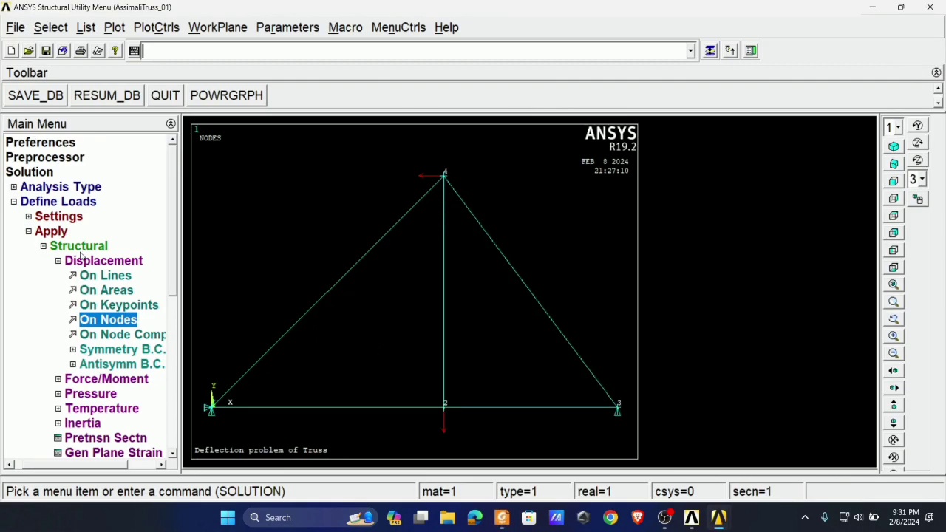
- Solve the current load step of the truss and close the solution note and the status listing
click(51, 231)
click(49, 319)
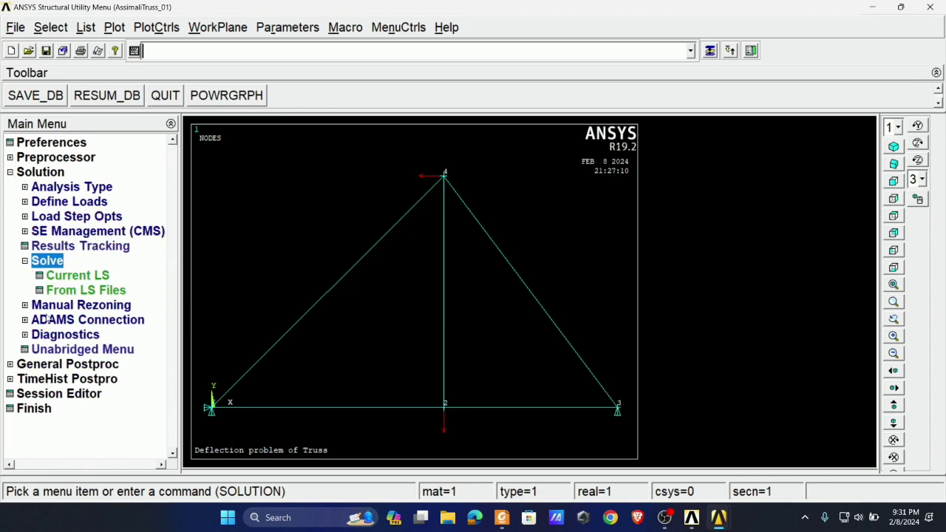
click(82, 277)
click(473, 321)
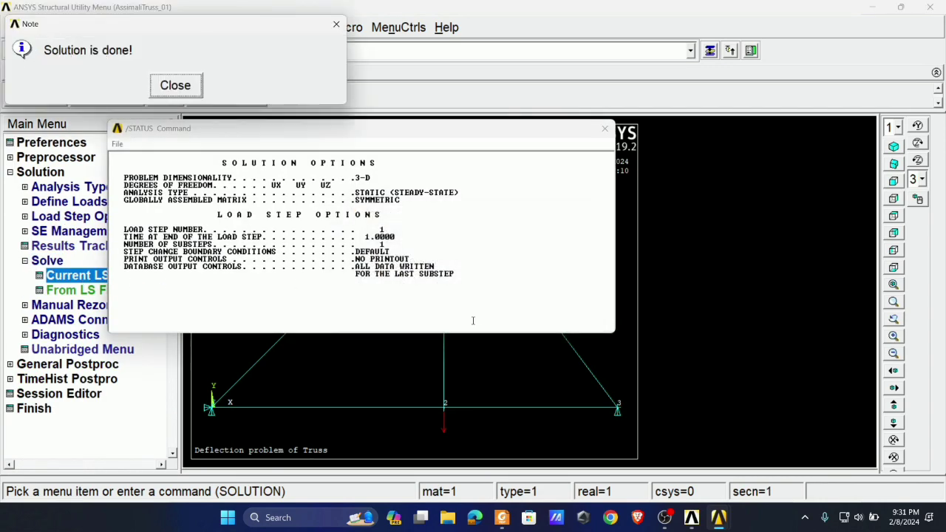
click(197, 92)
click(605, 128)
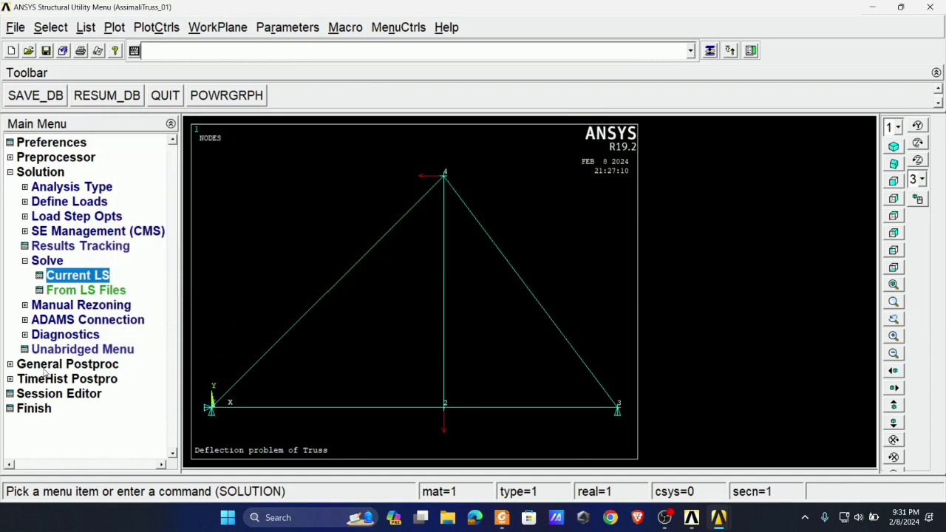
- List the reaction solution for all items in the general postprocessor and move the listing clear of the truss plot
click(46, 364)
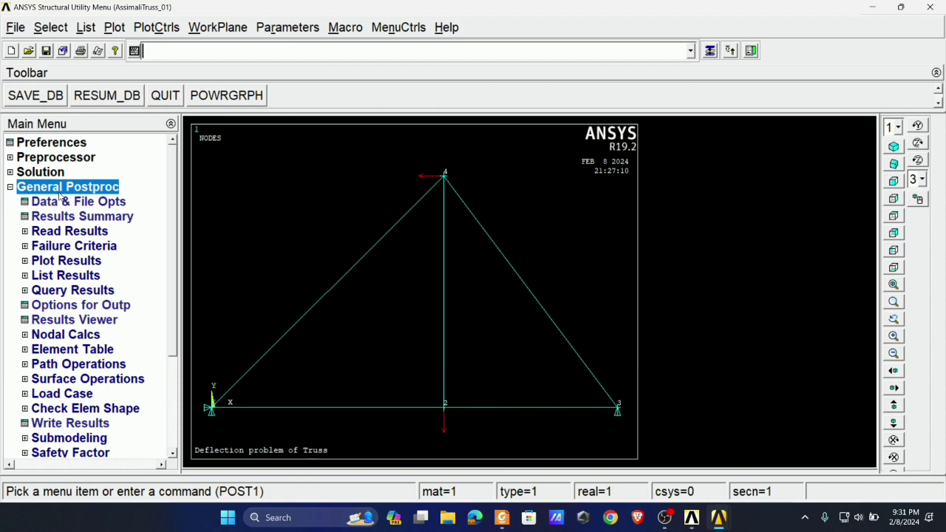
click(60, 278)
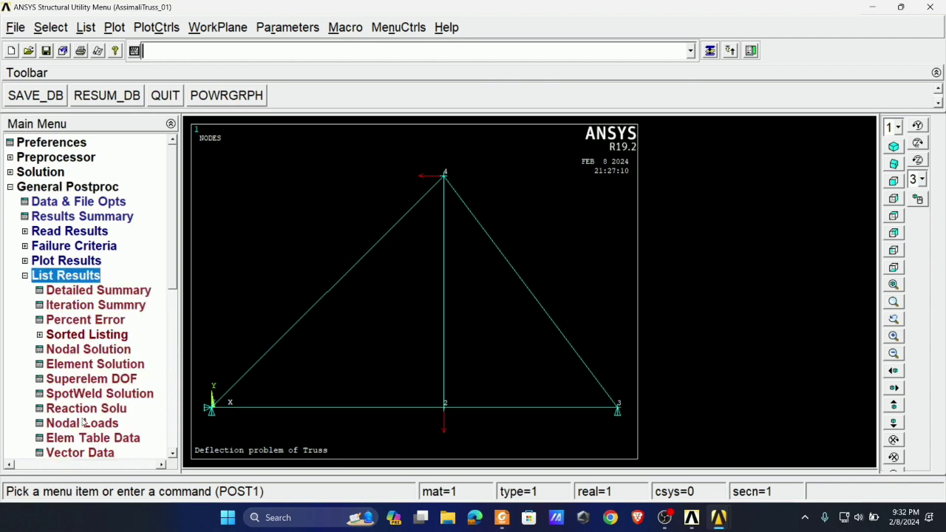
click(81, 410)
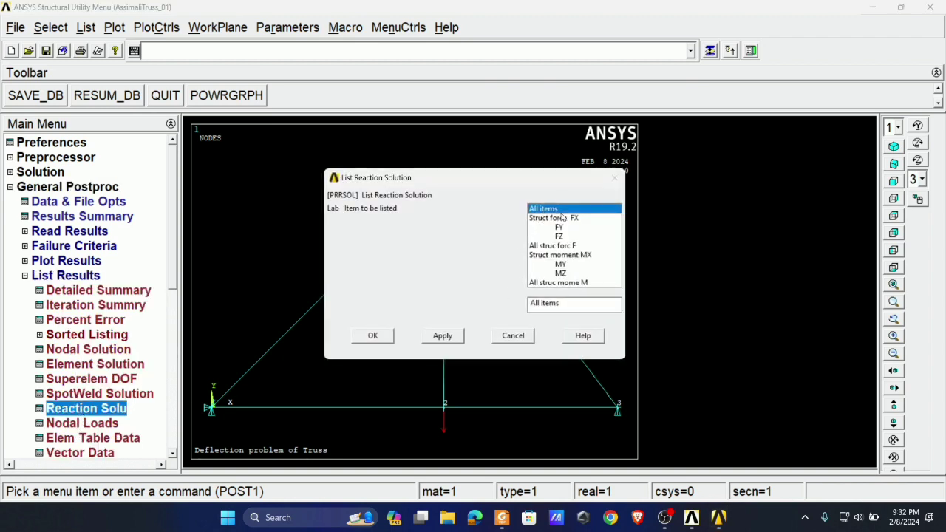
click(373, 335)
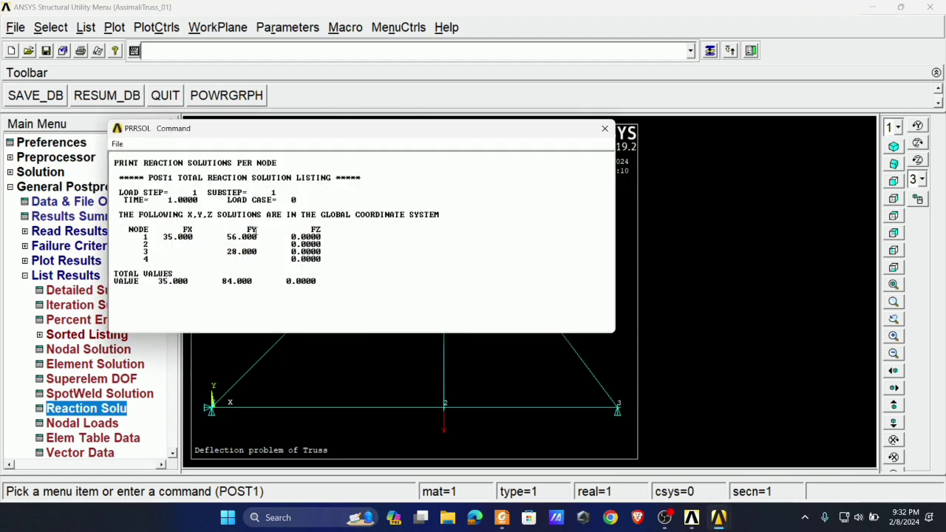
drag(295, 130, 739, 137)
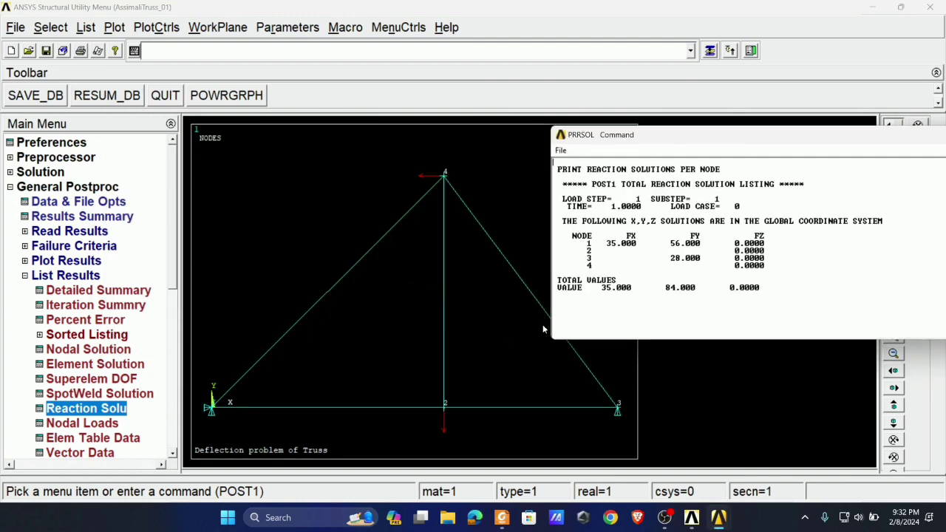
- Turn on node numbers in the plot numbering controls and plot the truss elements
click(156, 27)
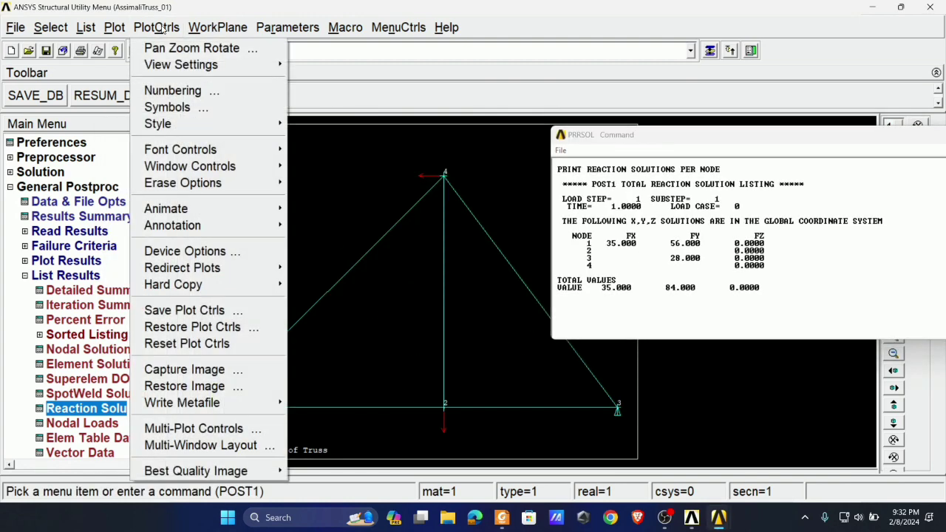
click(207, 91)
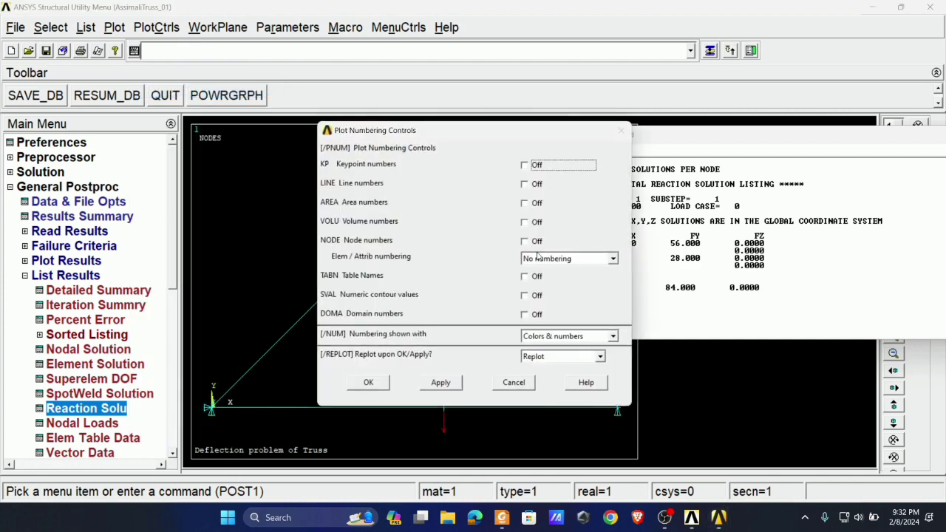
click(528, 243)
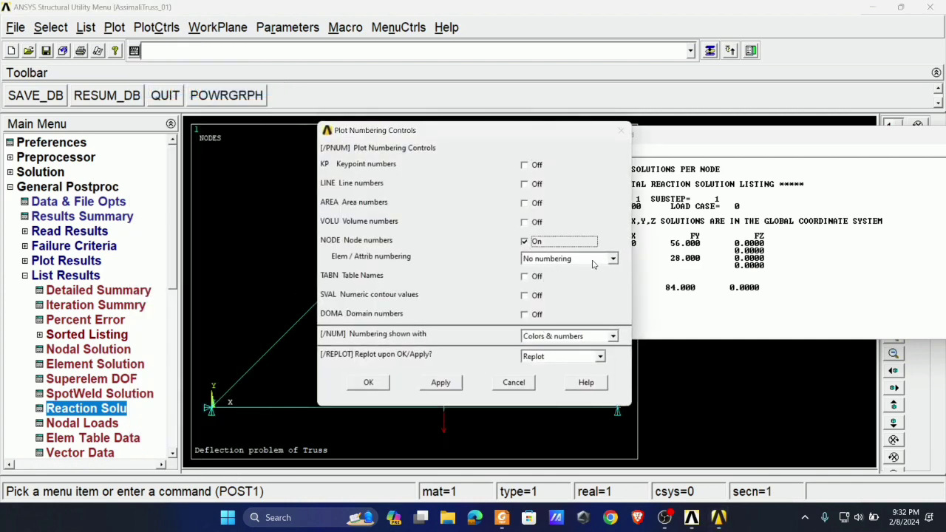
click(368, 383)
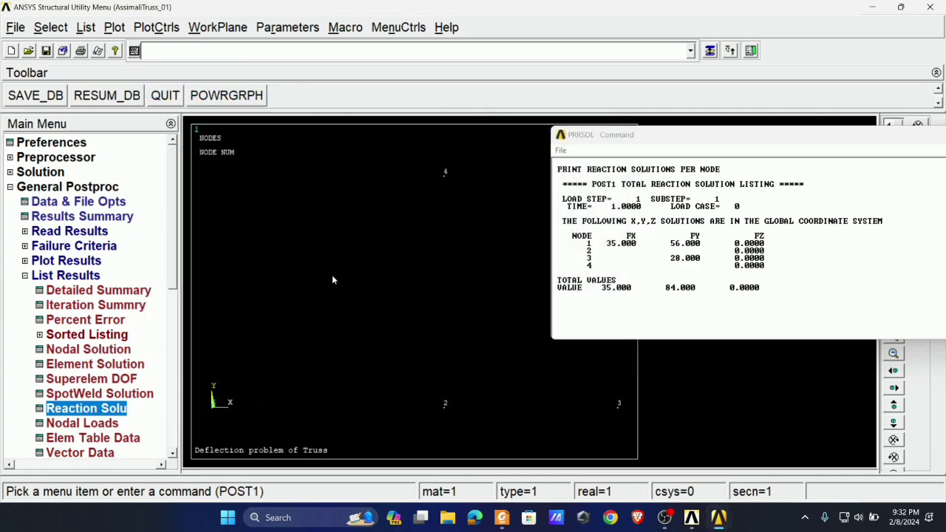
click(115, 27)
click(140, 300)
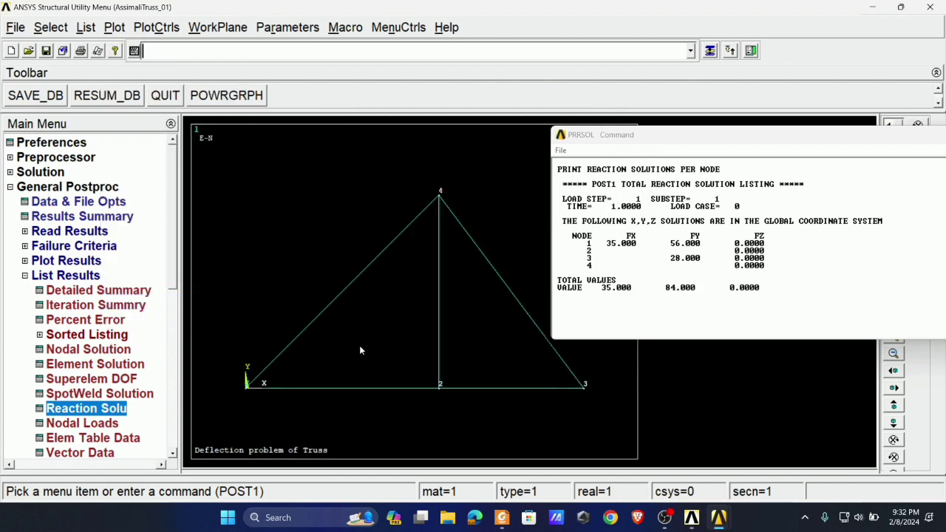
- Display the load, support and reaction symbols on the element plot, keeping node numbering on and element numbering off
click(156, 27)
mouse_move(199, 123)
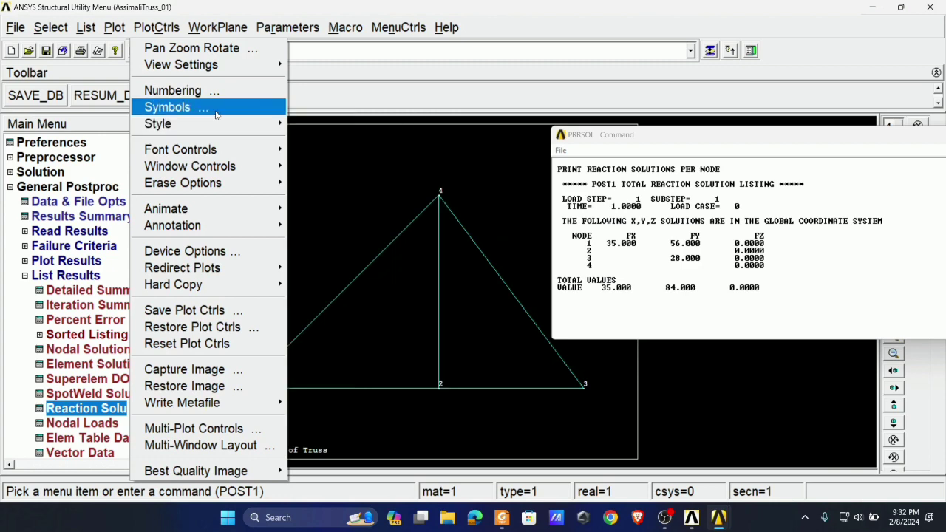
click(208, 108)
click(380, 468)
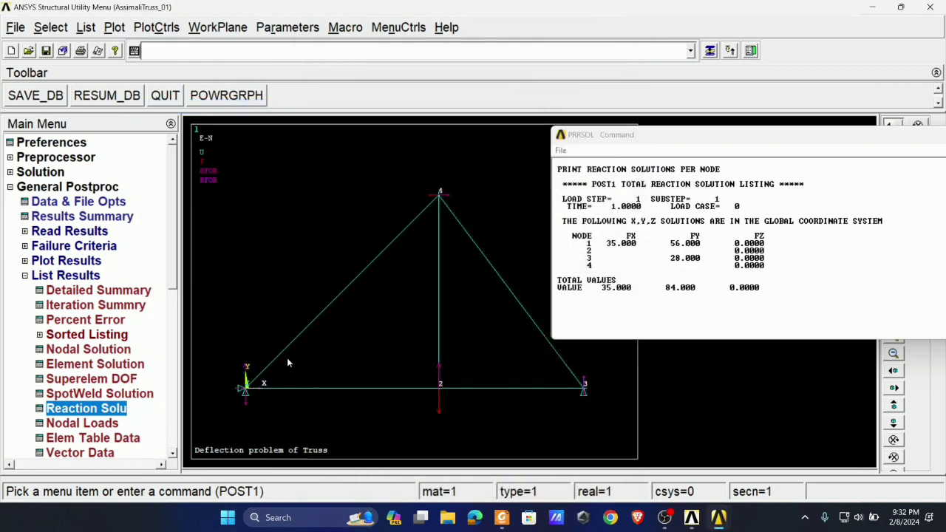
click(156, 27)
click(189, 89)
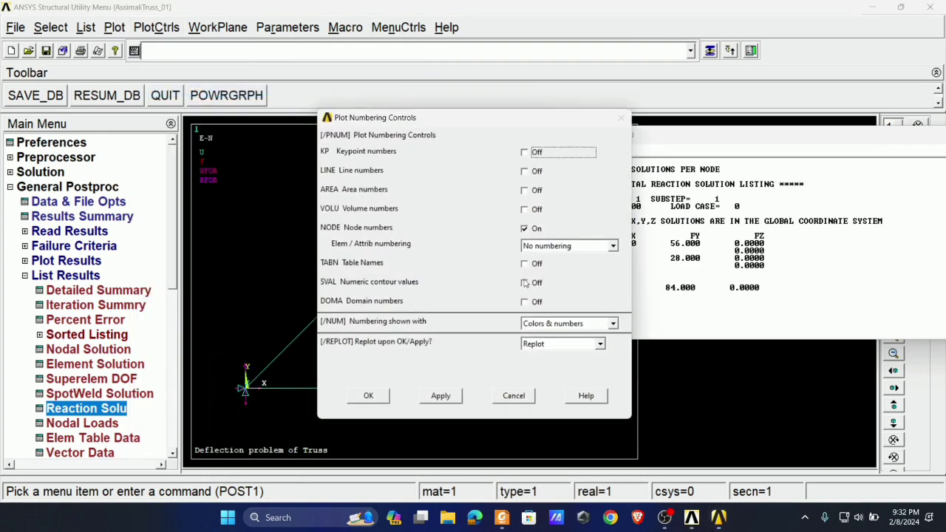
click(369, 396)
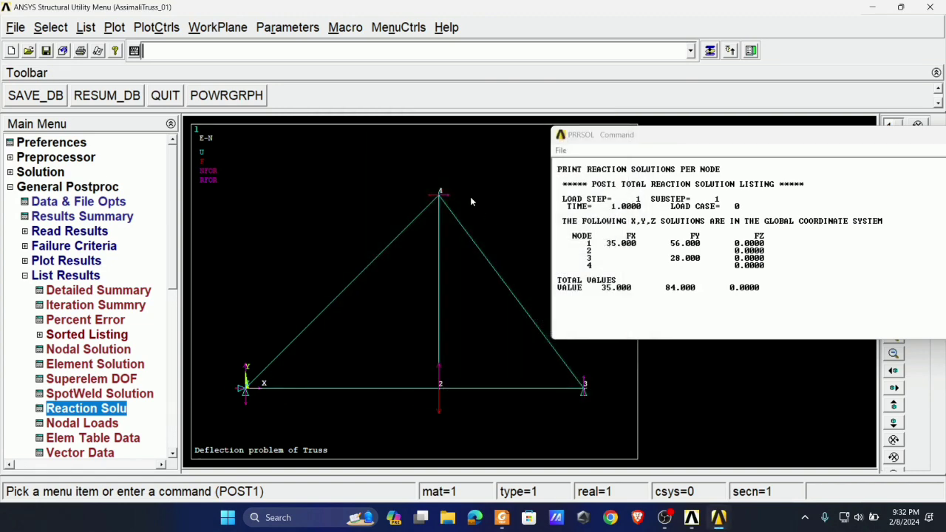
- Compare the listed nodal reactions with the support reactions of Example 7.3 in Foxit PDF Reader, and close the listing in ANSYS
drag(618, 148, 619, 97)
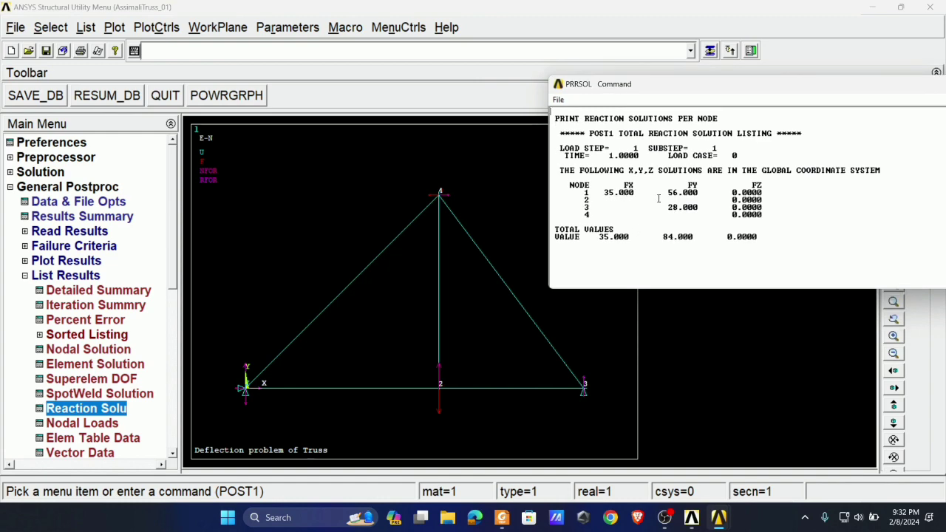
click(503, 519)
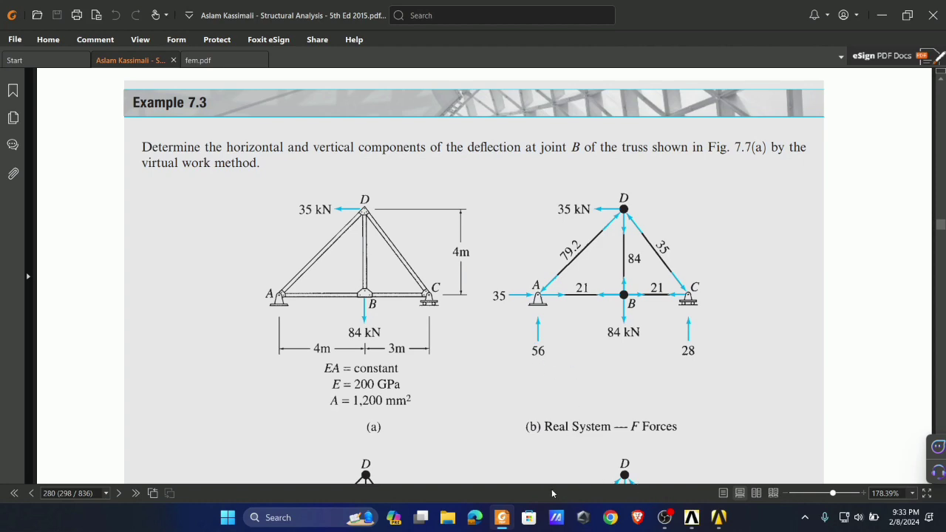
click(505, 517)
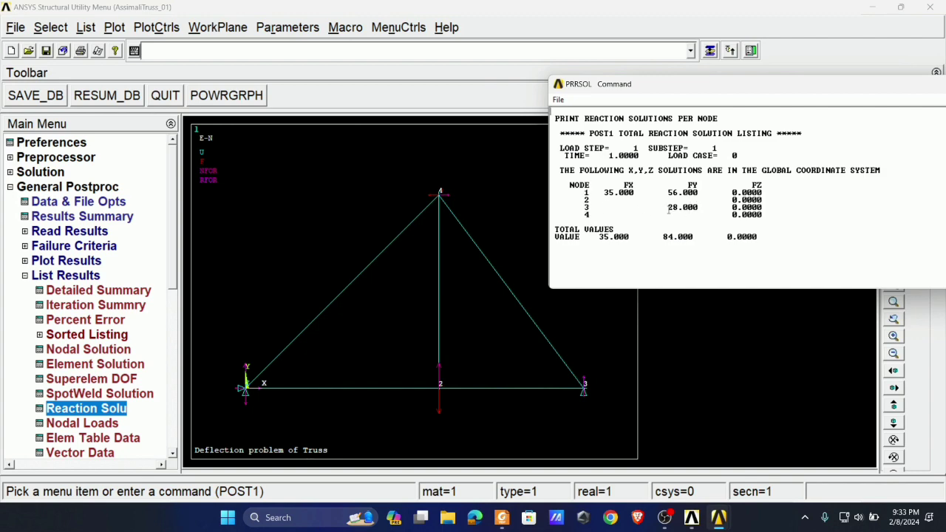
click(502, 517)
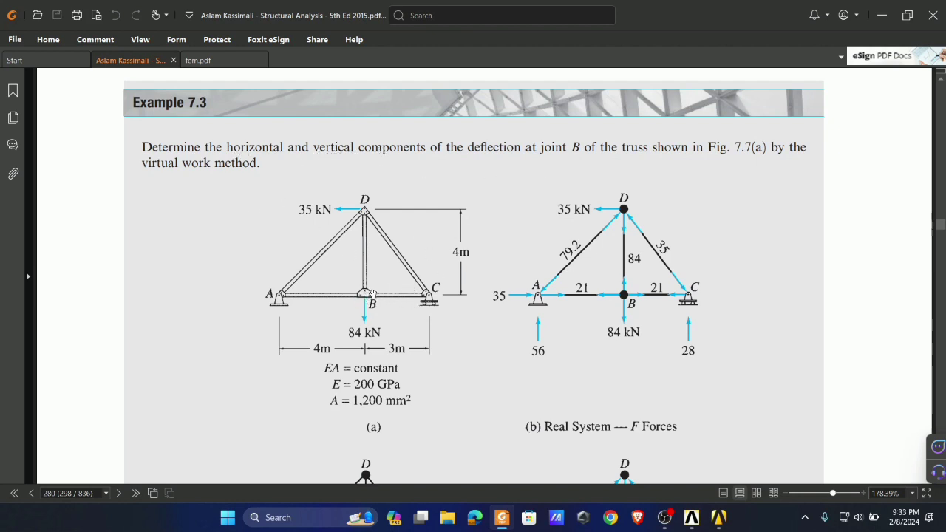
click(504, 517)
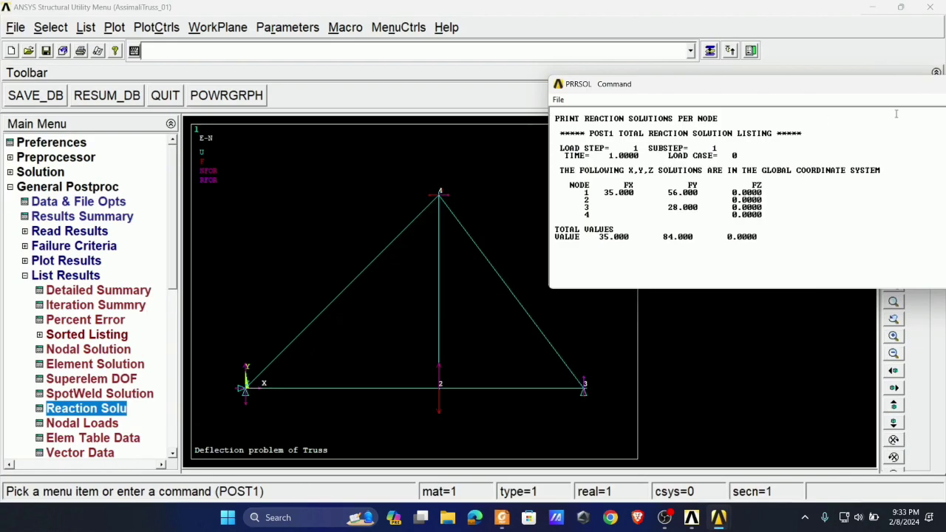
drag(730, 97, 613, 92)
click(926, 81)
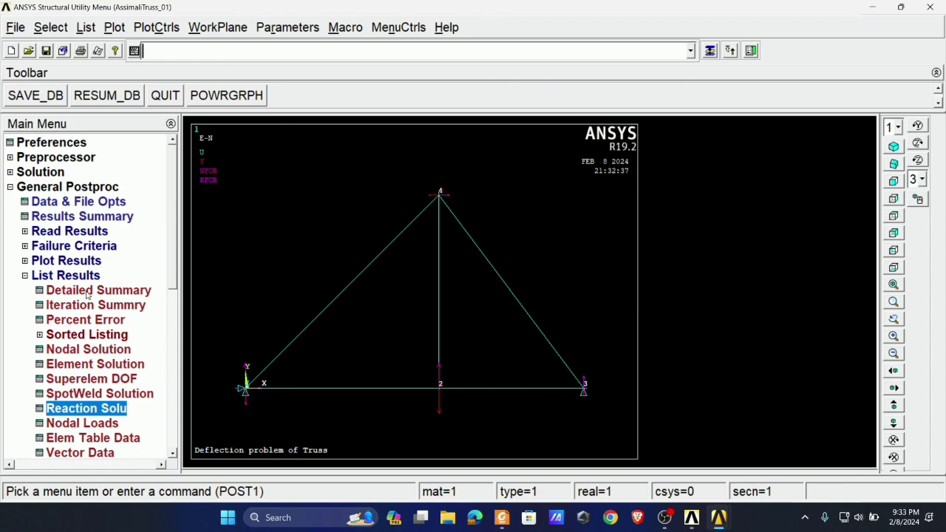
- List the X-component of displacement from the nodal DOF solution and highlight the UX value of node 2
click(77, 350)
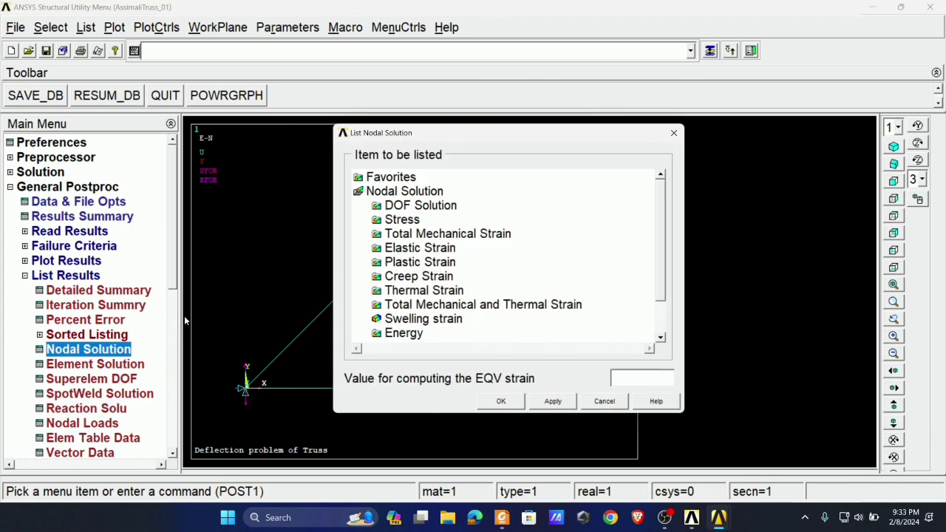
click(402, 208)
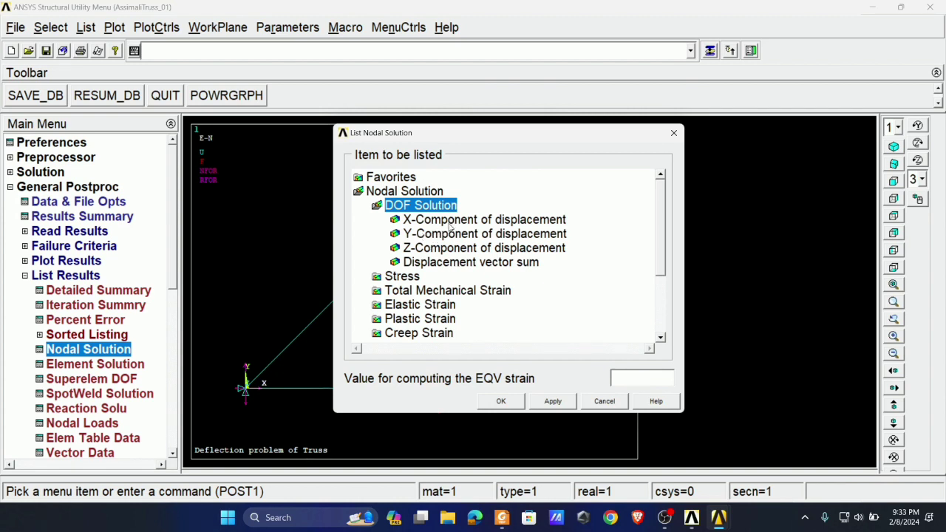
click(450, 221)
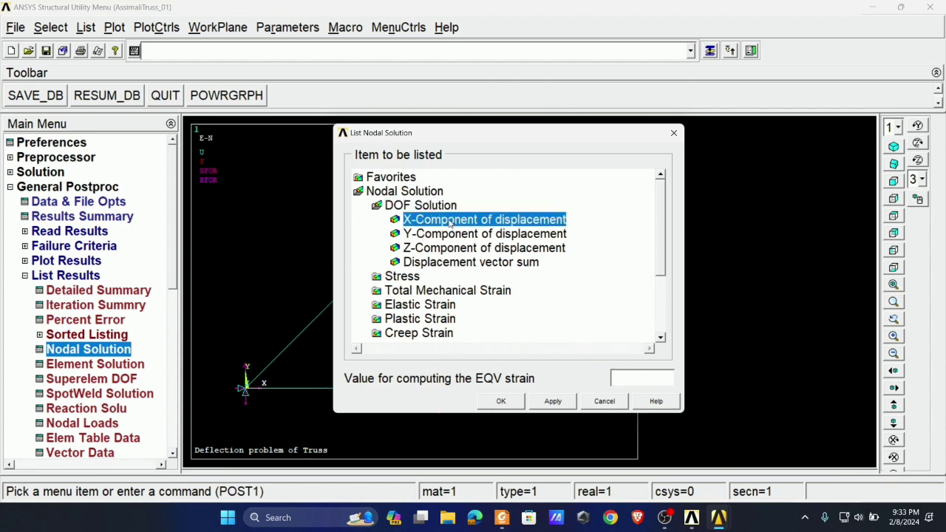
click(552, 403)
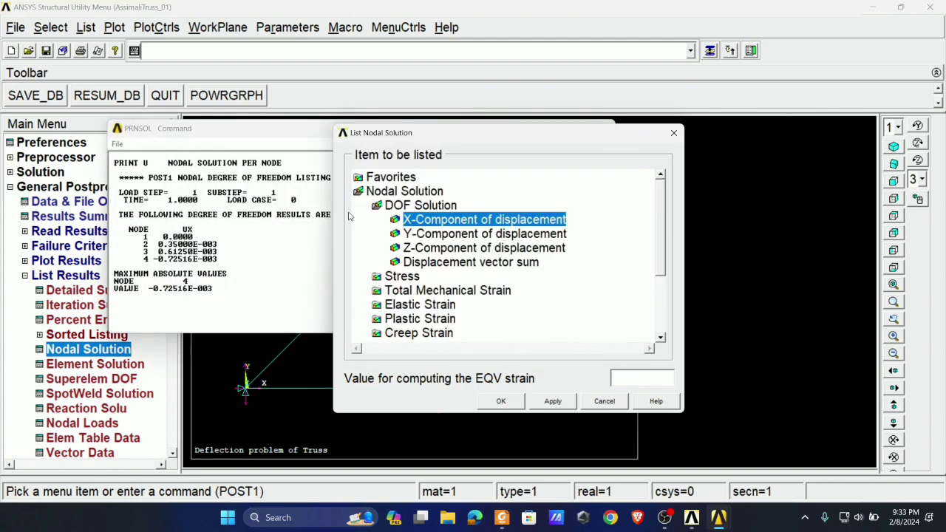
drag(383, 134, 675, 104)
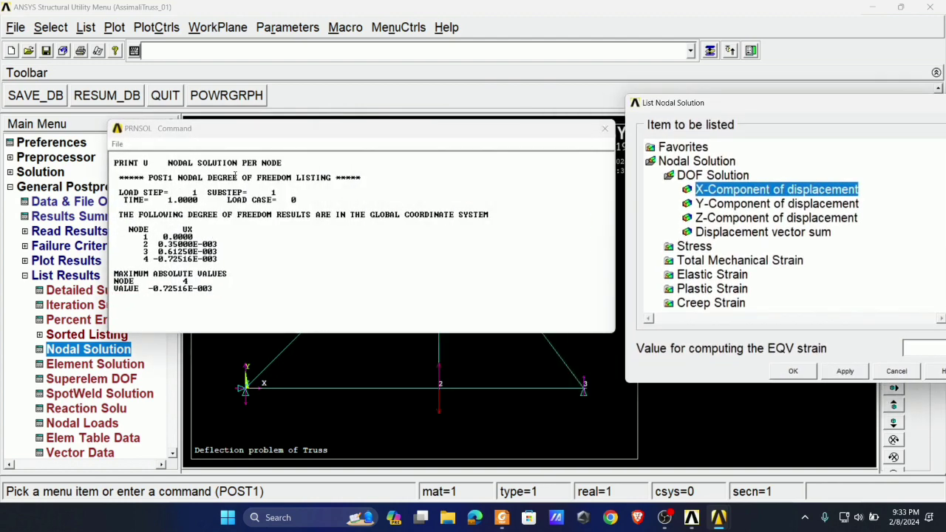
drag(218, 130, 563, 120)
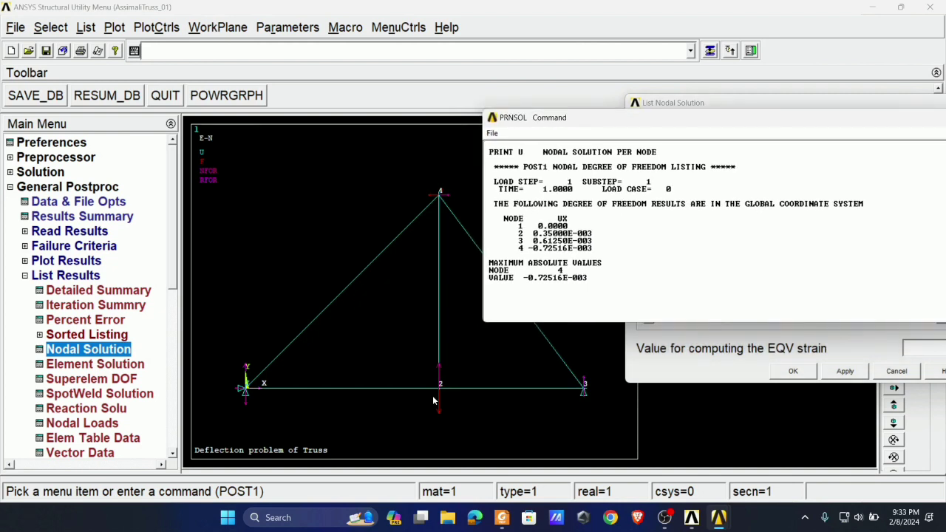
drag(533, 233, 586, 233)
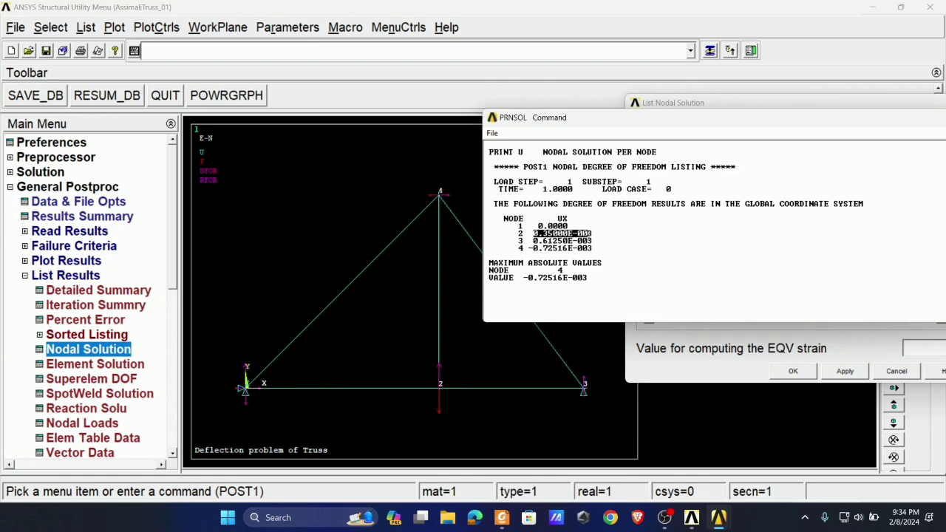
- Switch to Foxit PDF Reader and locate the horizontal and vertical deflection answers for joint B in the Example 7.3 solution
click(506, 521)
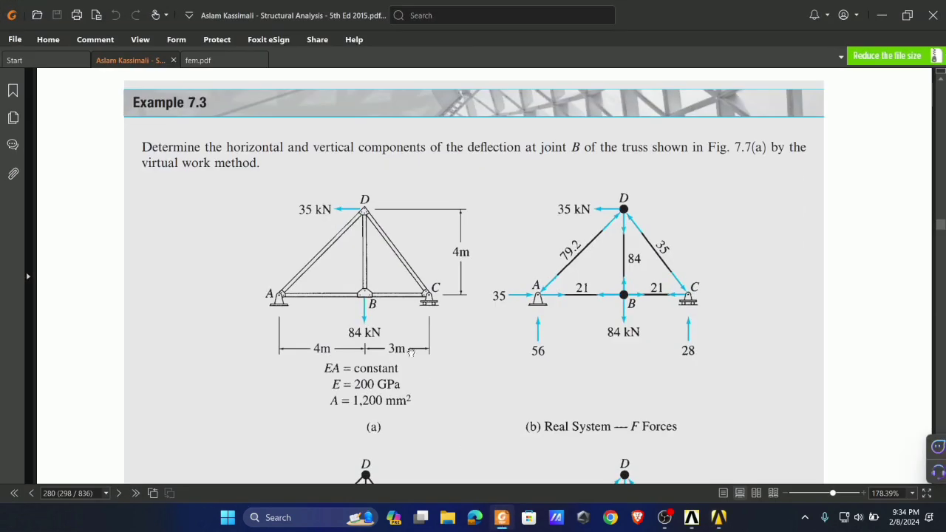
scroll(478, 336, down, 5)
scroll(477, 337, down, 3)
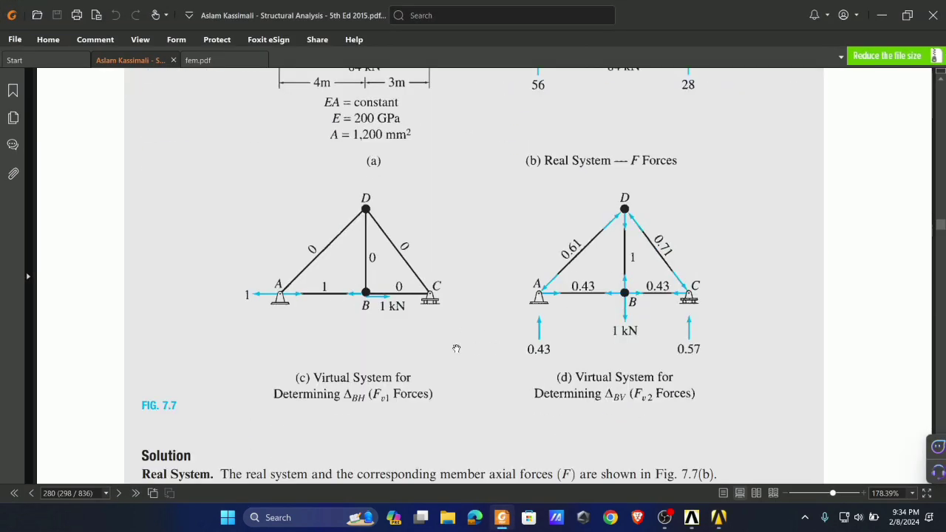
scroll(579, 323, down, 10)
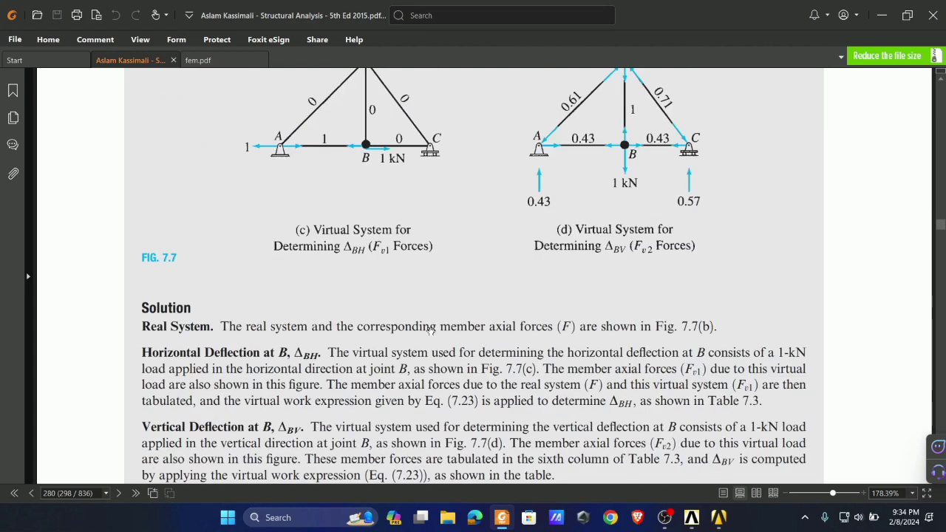
scroll(426, 336, up, 2)
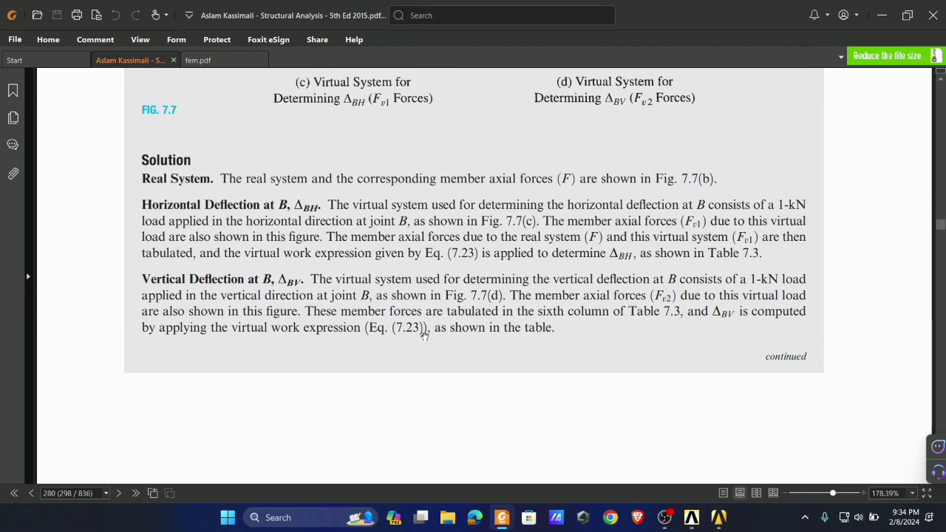
scroll(311, 310, down, 10)
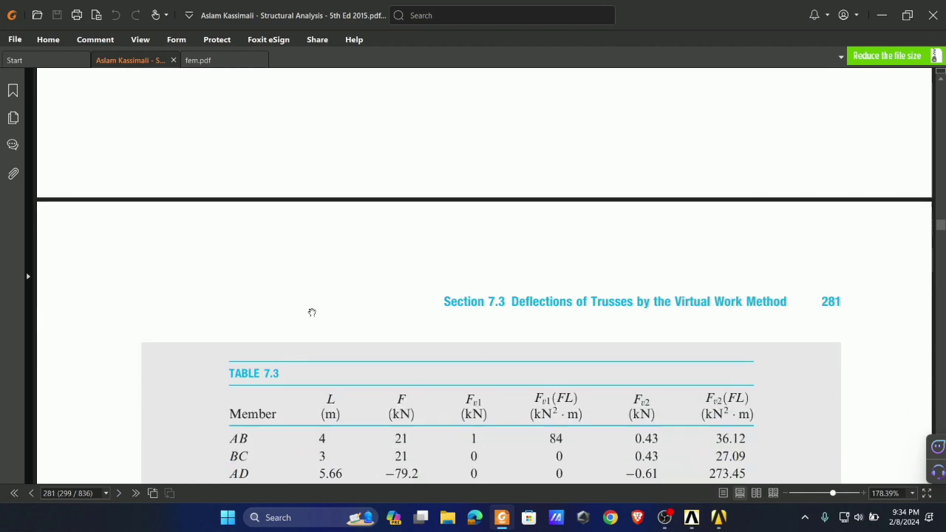
scroll(355, 307, down, 1)
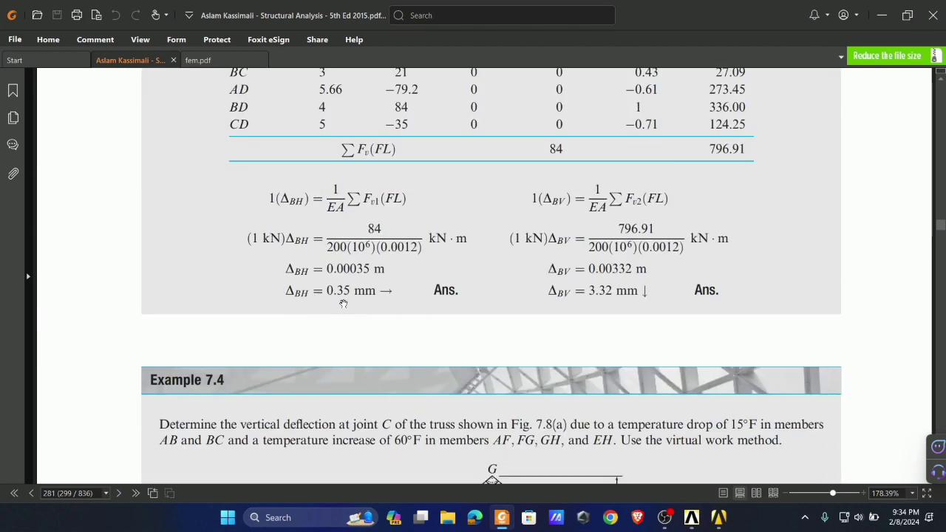
scroll(355, 302, up, 1)
- Compare node 2's UX in ANSYS with the textbook's horizontal deflection of joint B in Foxit PDF Reader, and close the ANSYS listing
click(503, 516)
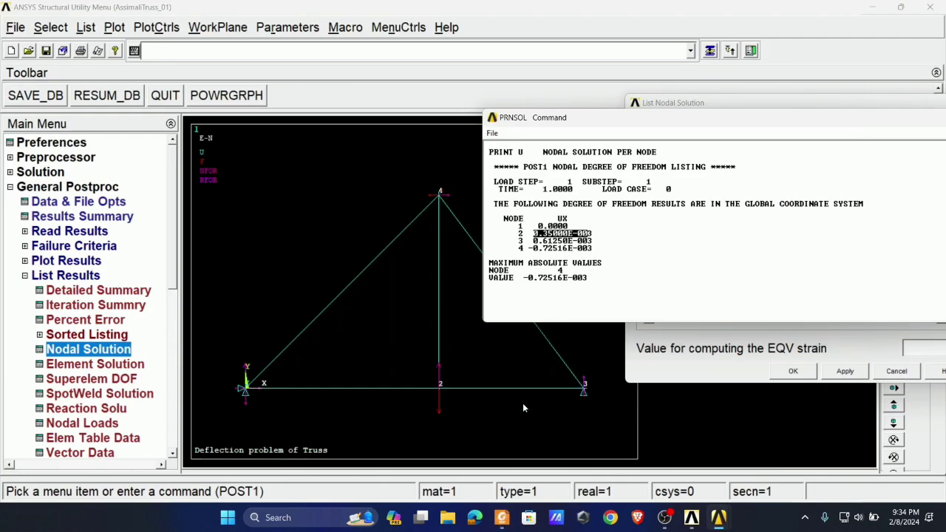
click(503, 517)
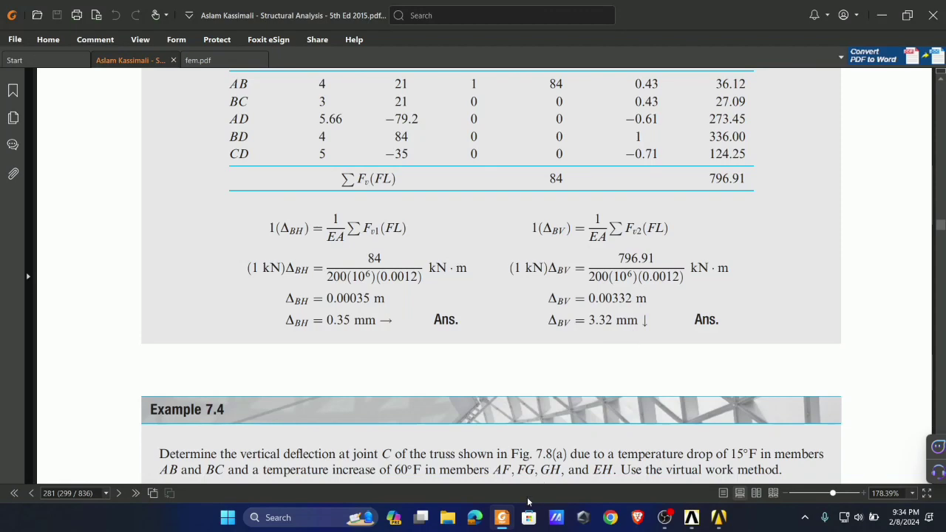
click(503, 518)
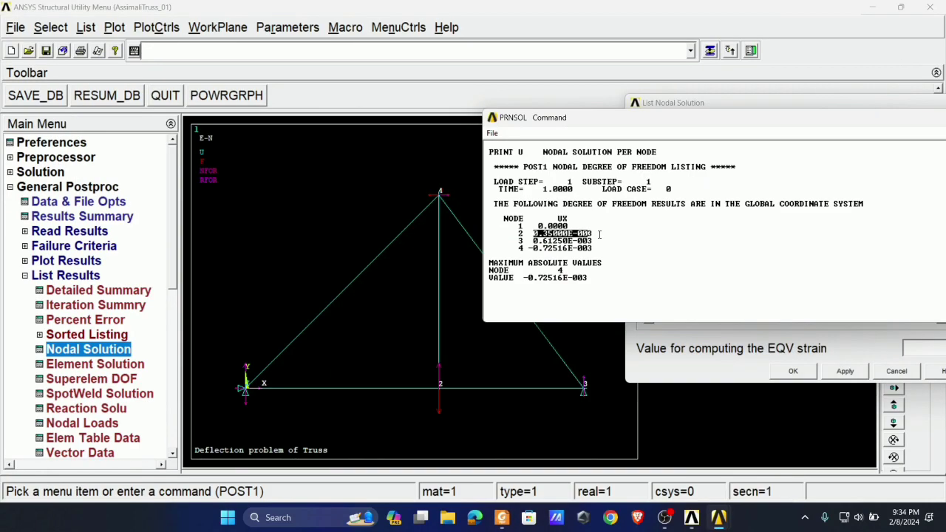
click(593, 233)
drag(562, 117, 305, 93)
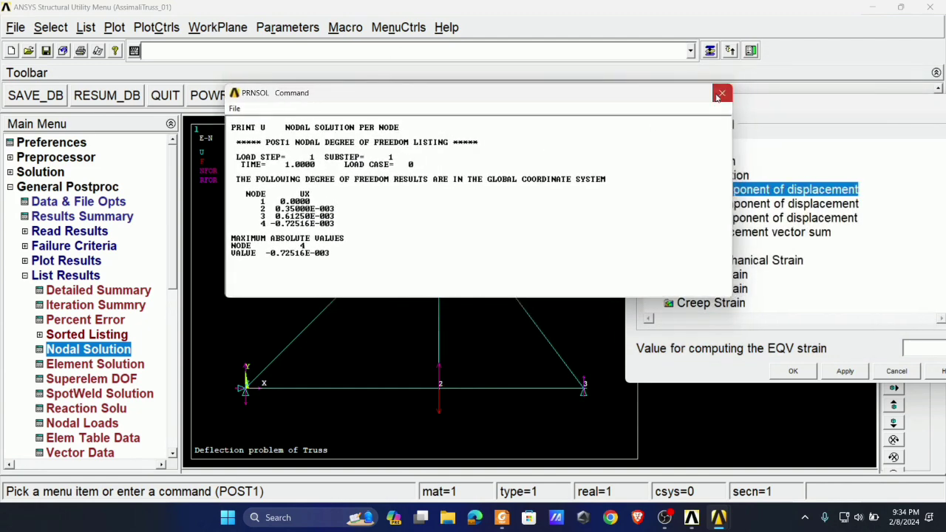
click(720, 94)
- List the Y-component of displacement from the nodal DOF solution and highlight the UY value of node 2
click(726, 207)
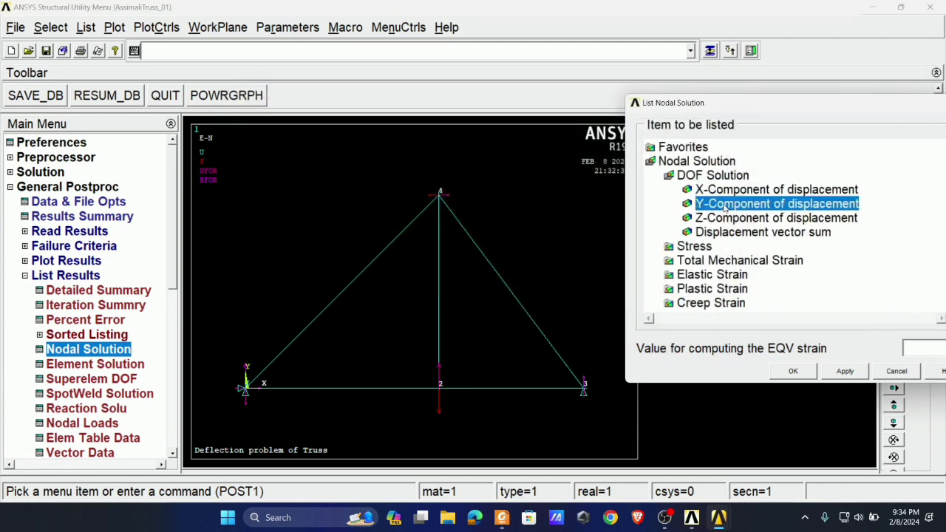
click(843, 372)
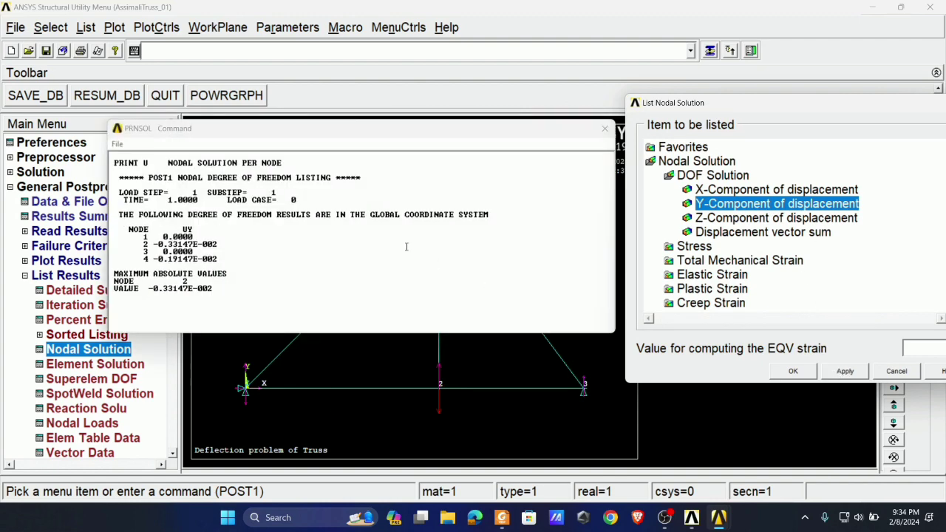
drag(232, 141, 656, 133)
drag(577, 237, 672, 235)
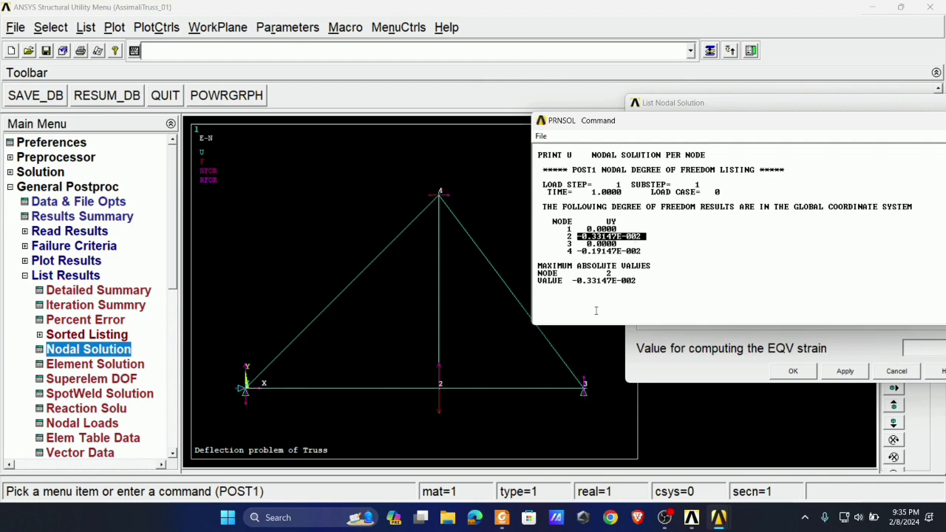
- Compare node 2's UY with the textbook's vertical deflection of joint B in Foxit PDF Reader, and close the listing in ANSYS
click(502, 518)
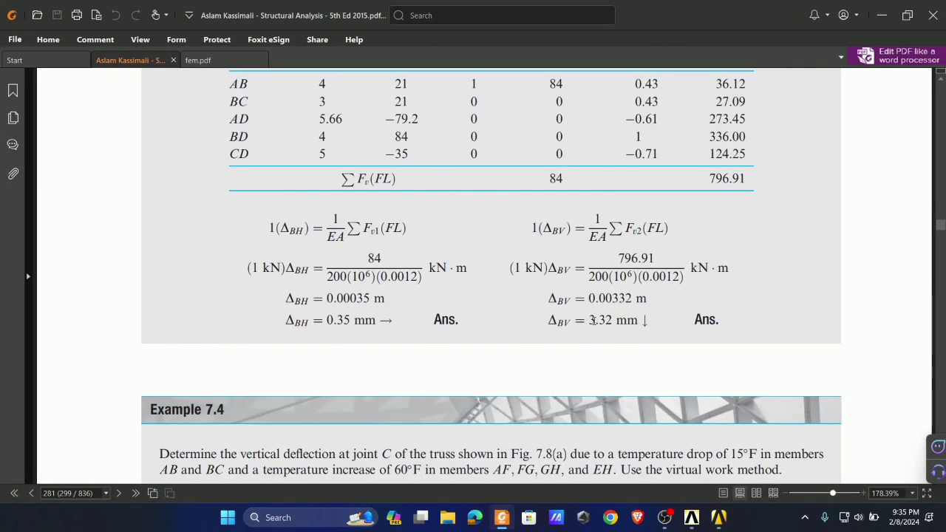
click(502, 517)
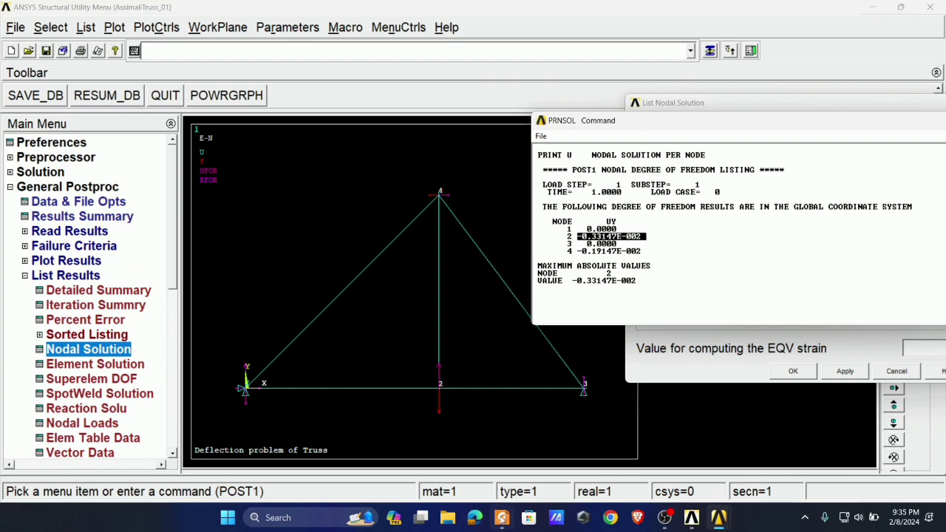
drag(629, 126, 399, 116)
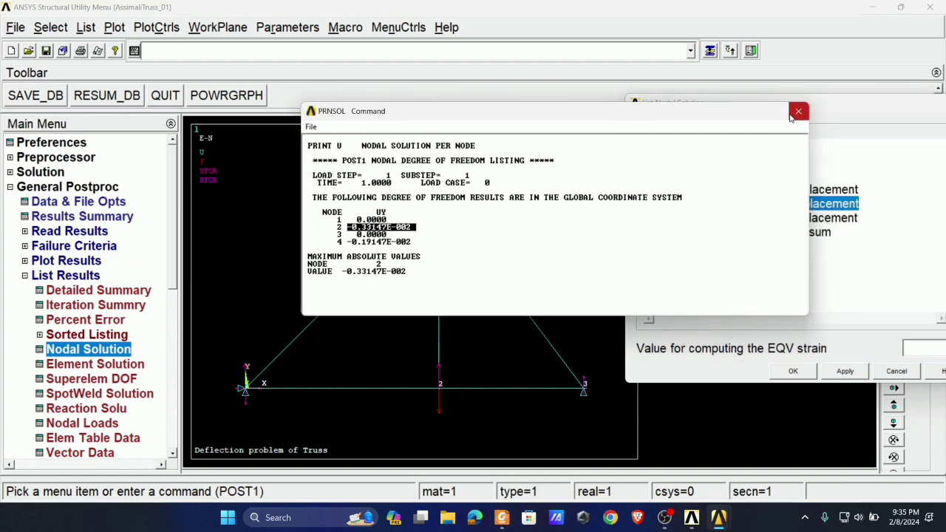
click(799, 111)
drag(739, 103, 544, 103)
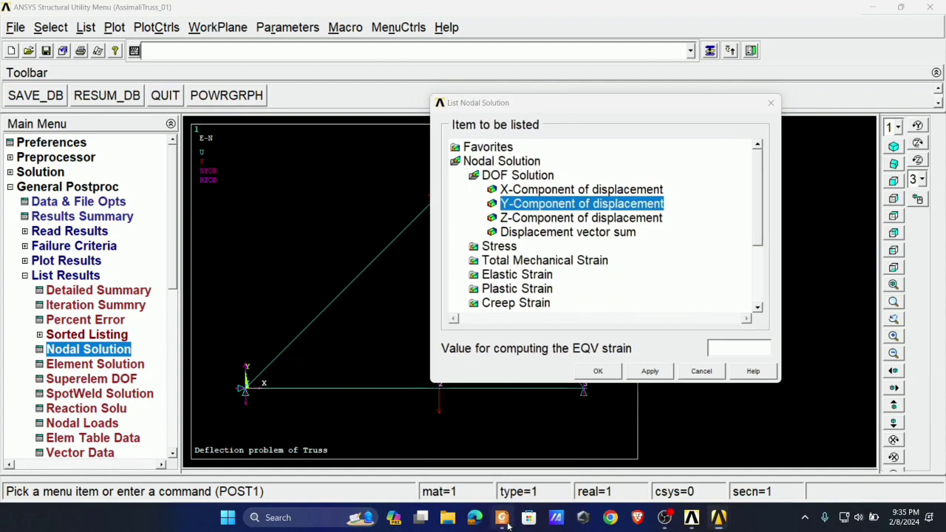
- Switch to Foxit PDF Reader and view the member axial forces of the real system in Example 7.3
click(502, 518)
scroll(558, 269, up, 6)
scroll(558, 270, up, 5)
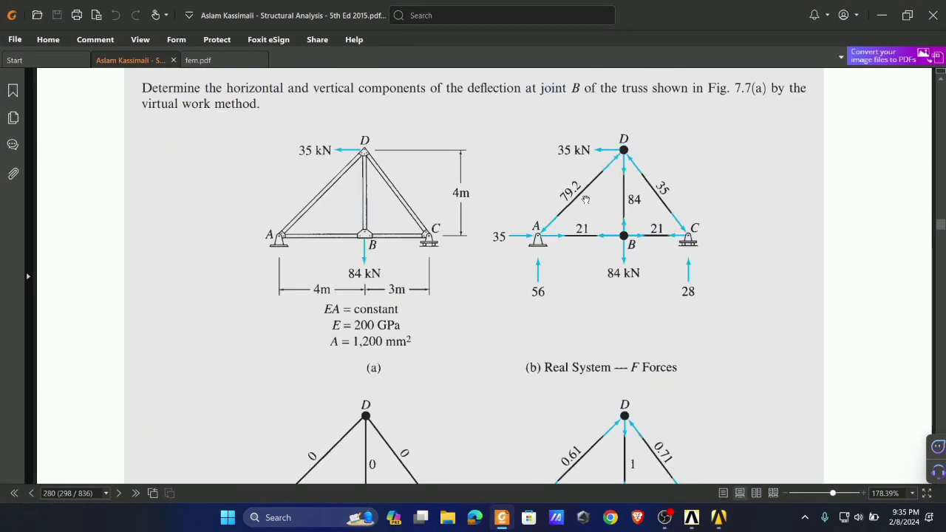
- Return to ANSYS, close the nodal solution dialog and list the line element results from the element solution beside the truss plot
click(507, 519)
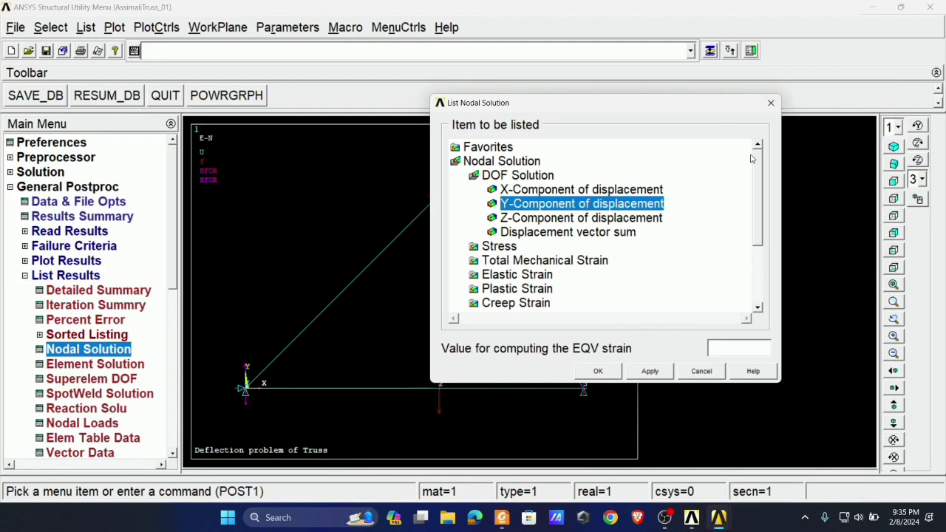
click(771, 103)
click(71, 367)
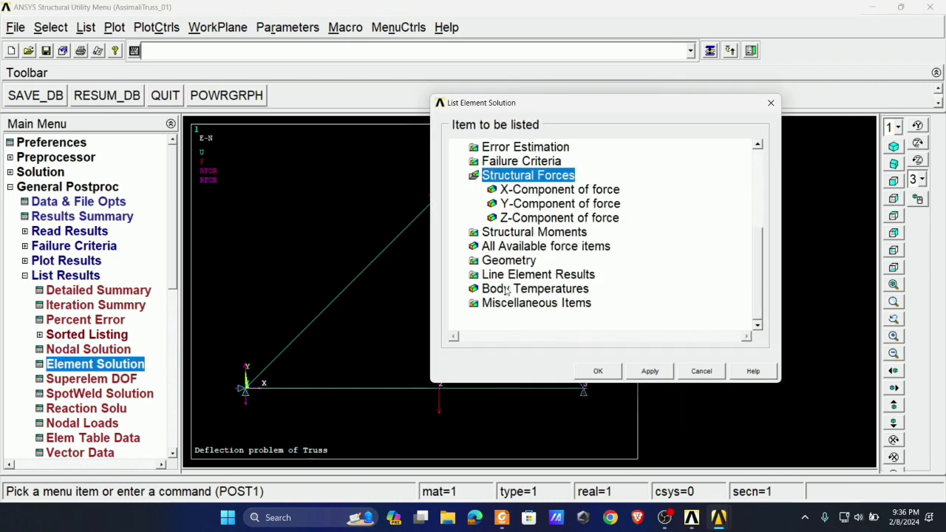
click(512, 273)
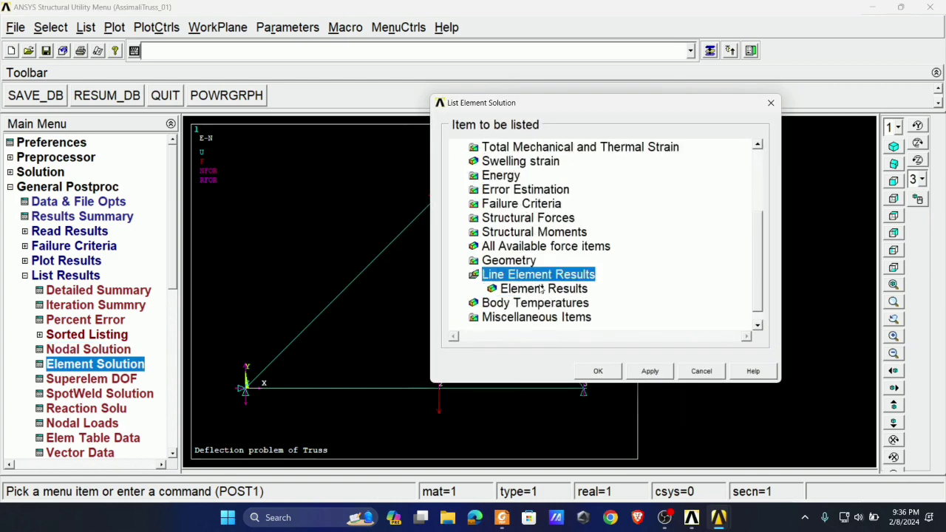
click(542, 289)
click(649, 372)
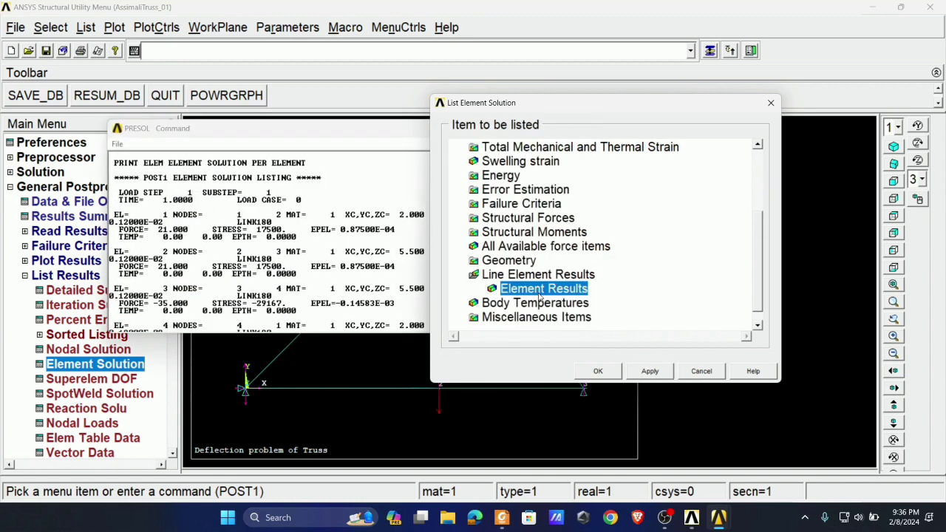
click(190, 237)
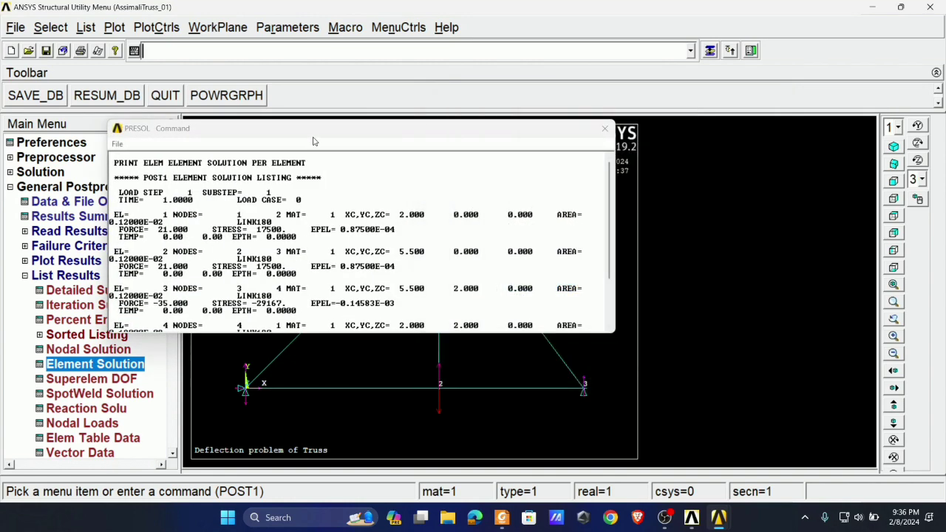
drag(265, 128, 706, 132)
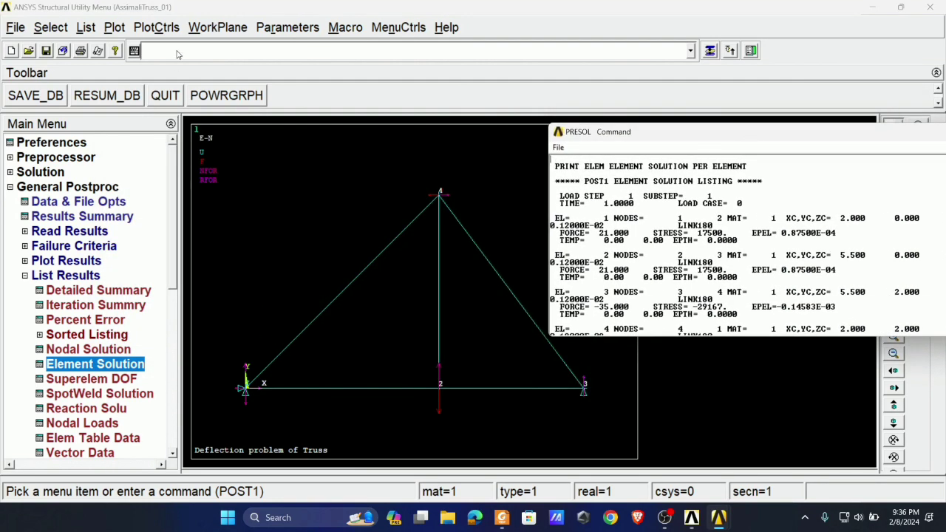
- Turn on element numbering in the plot numbering controls, keeping node numbers on, and replot the truss
click(150, 28)
click(186, 89)
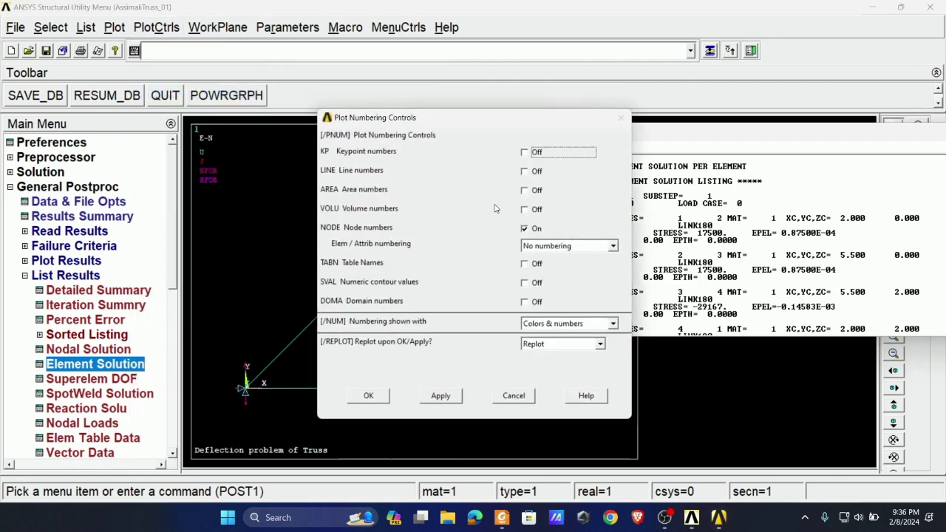
click(571, 246)
click(548, 264)
click(370, 396)
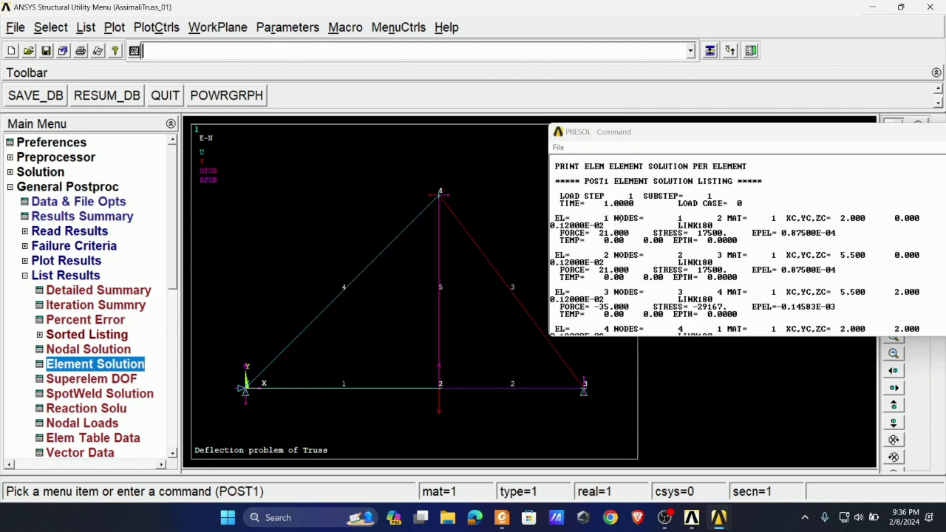
- Compare the listed forces of elements 1 and 2 with members AB and BC of Example 7.3 in Foxit PDF Reader
click(554, 218)
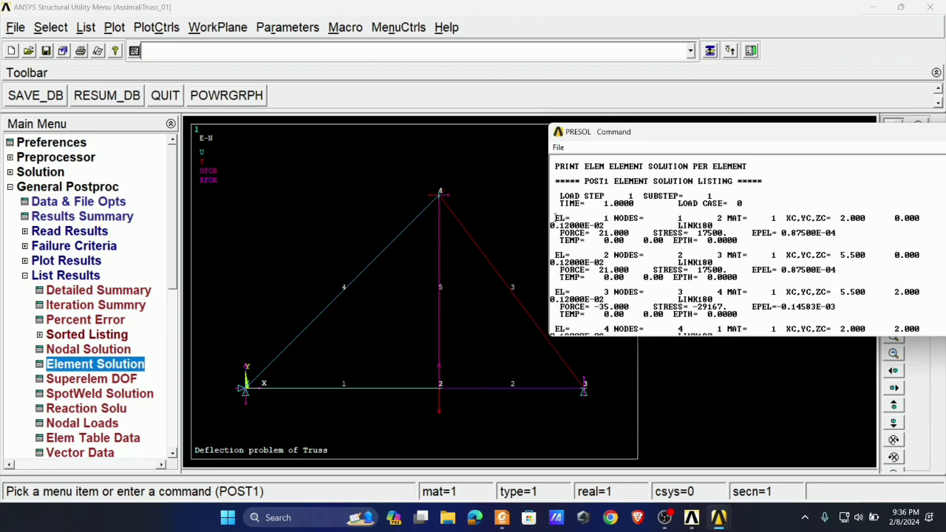
drag(554, 218, 611, 219)
double_click(602, 233)
click(502, 518)
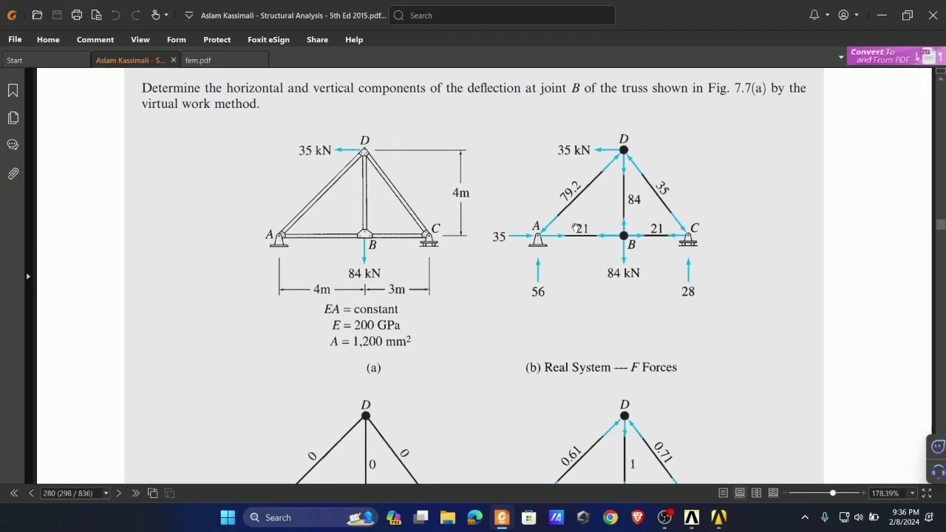
key(alt+Tab)
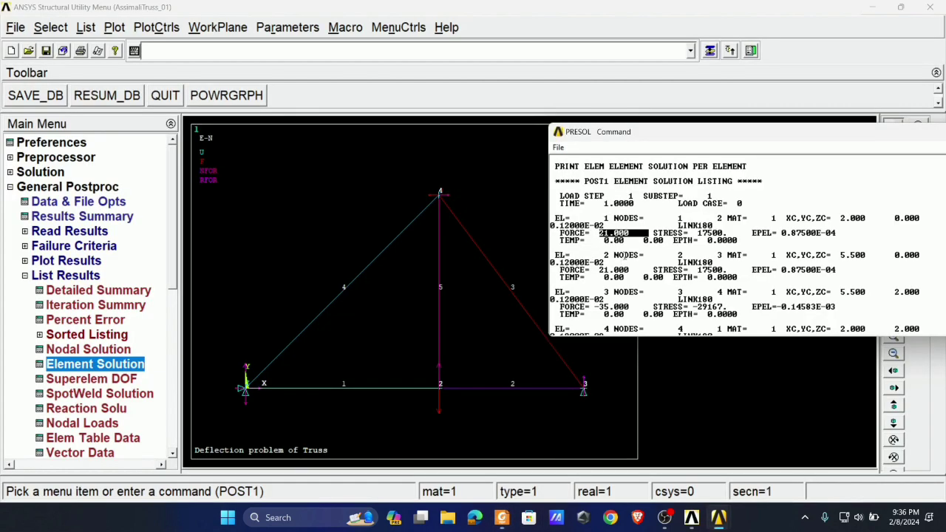
drag(555, 255, 632, 270)
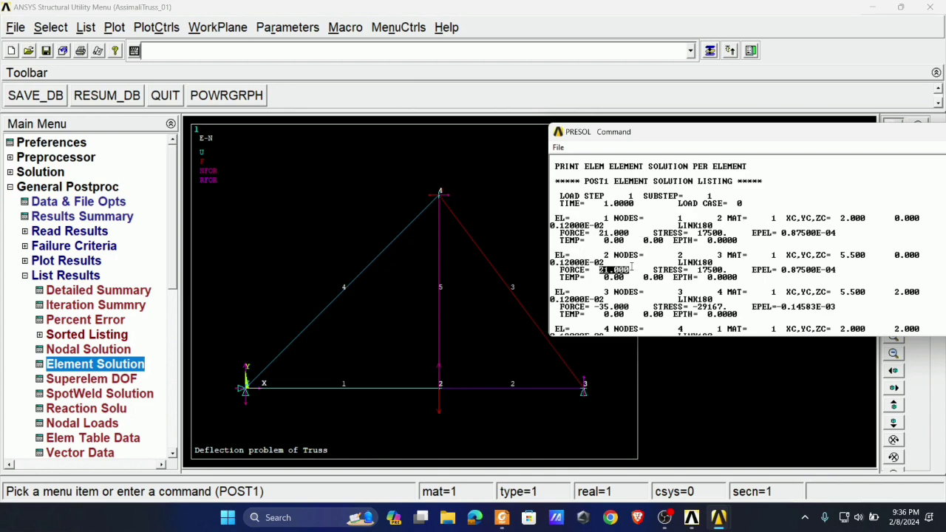
click(502, 518)
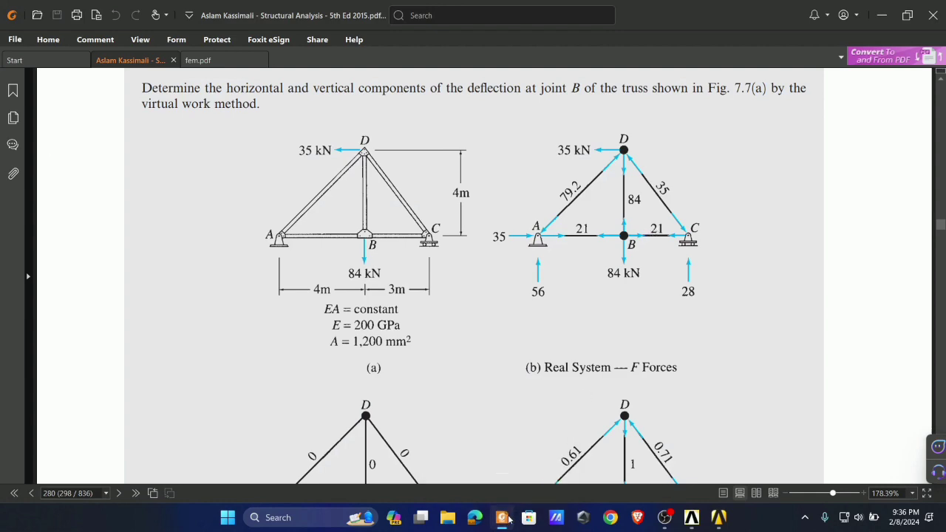
key(alt+Tab)
- Compare the listed forces of elements 3 and 4 with members CD and AD of Example 7.3 in Foxit PDF Reader
drag(555, 292, 639, 309)
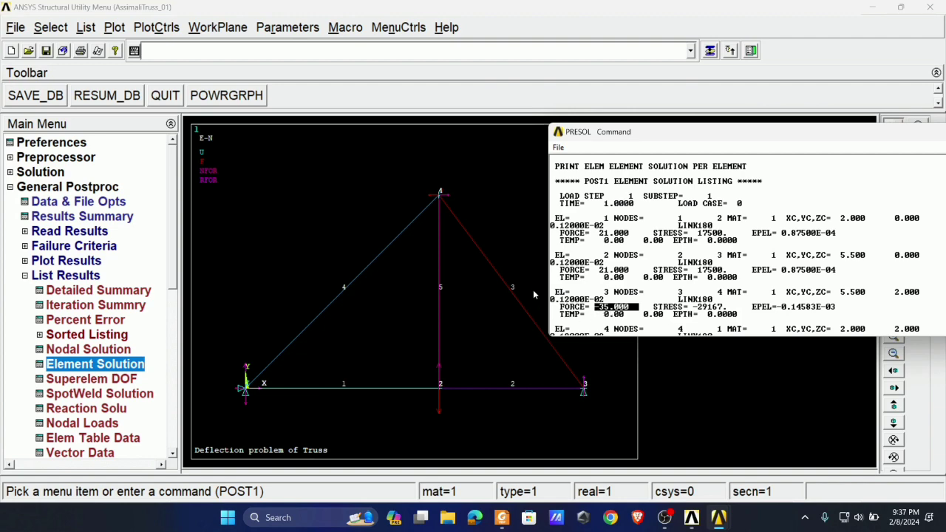
click(502, 518)
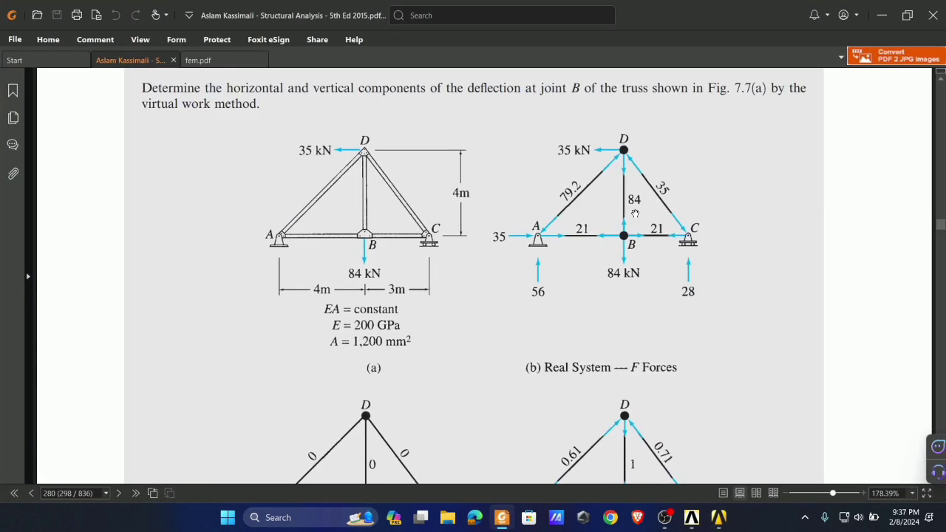
key(alt+Tab)
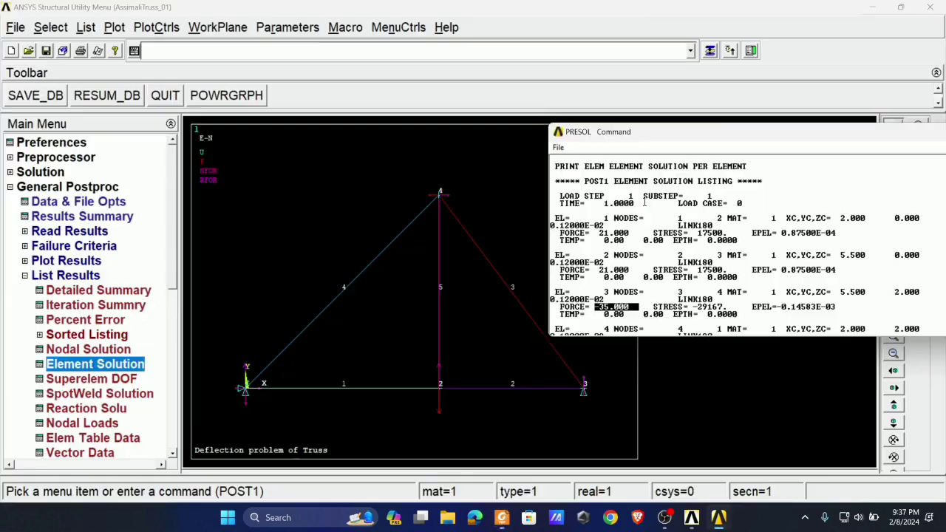
scroll(634, 299, down, 3)
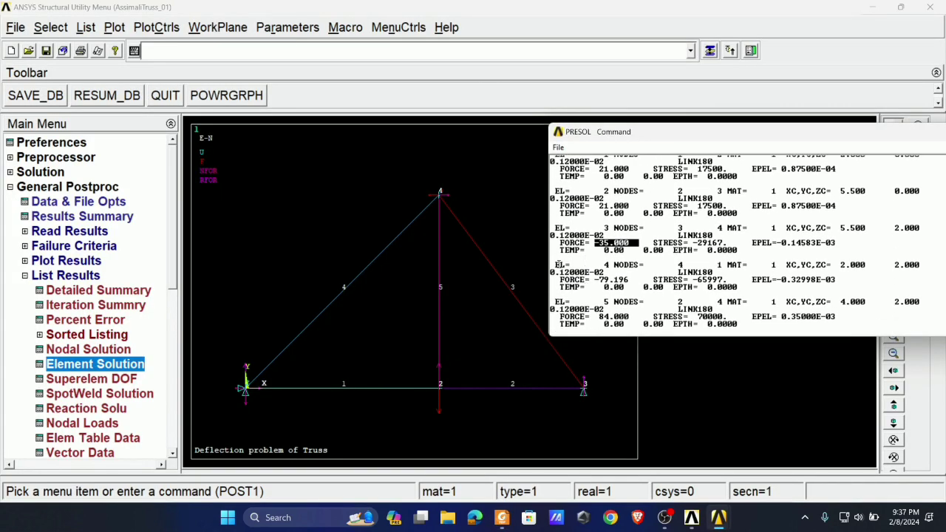
drag(556, 264, 616, 265)
drag(559, 281, 633, 281)
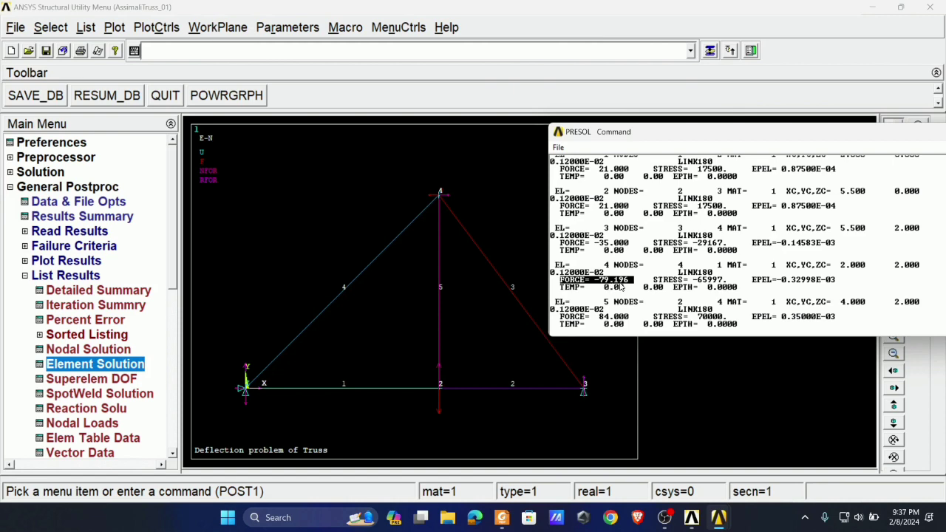
key(alt+Tab)
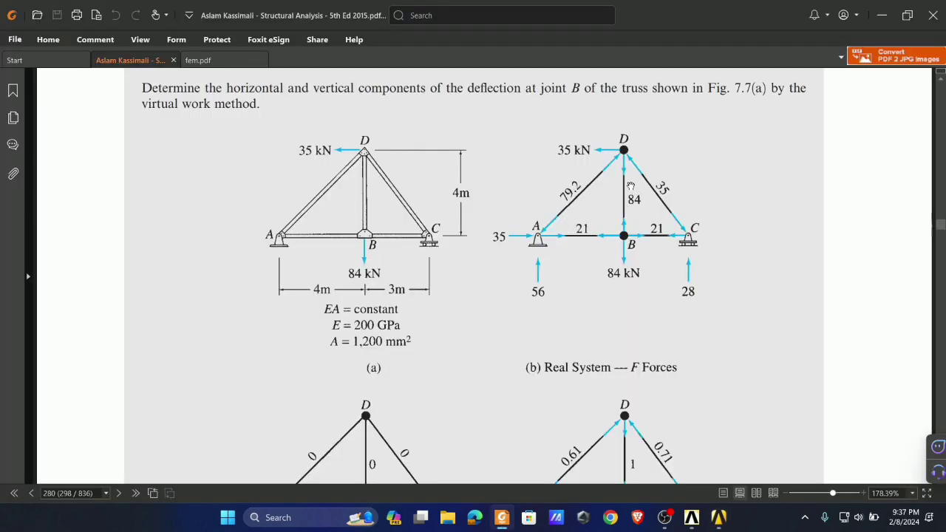
key(alt+Tab)
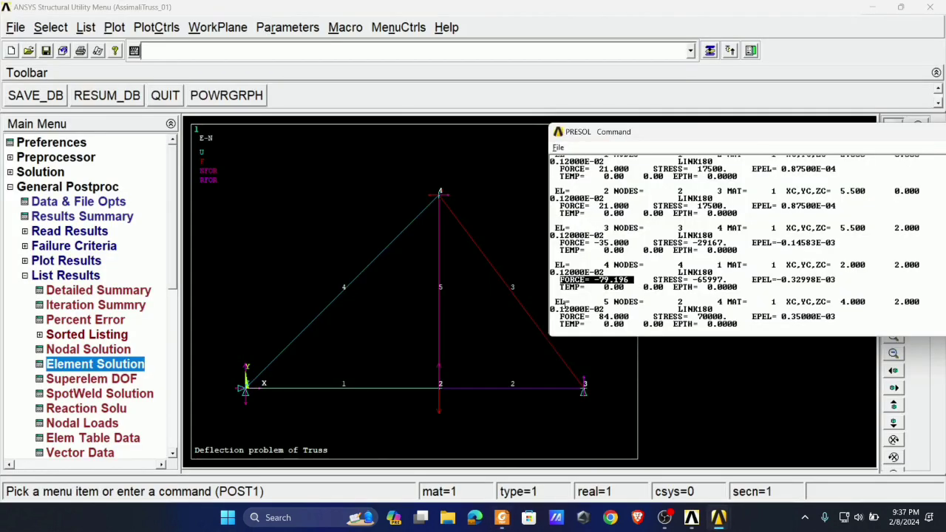
- Highlight the axial force of element 5 in the ANSYS listing and close the element solution listing
drag(556, 302, 636, 317)
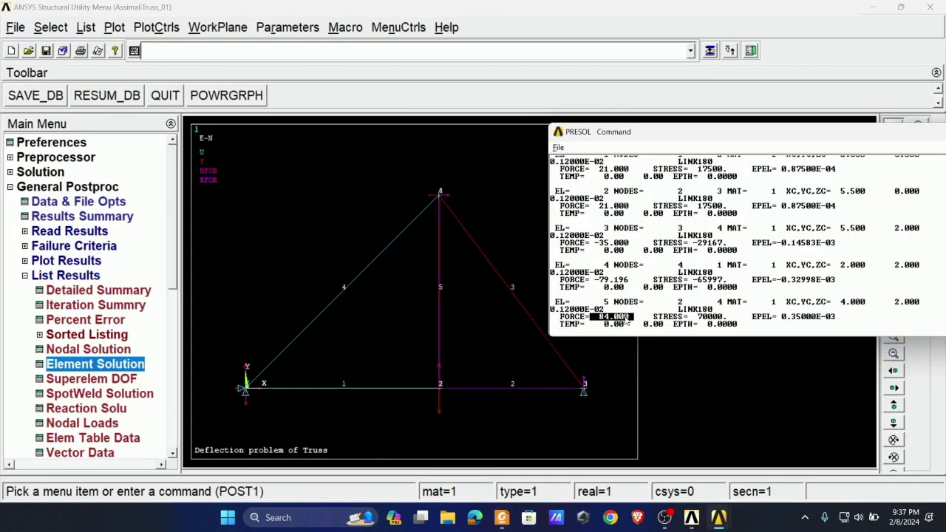
drag(791, 138, 532, 125)
click(799, 117)
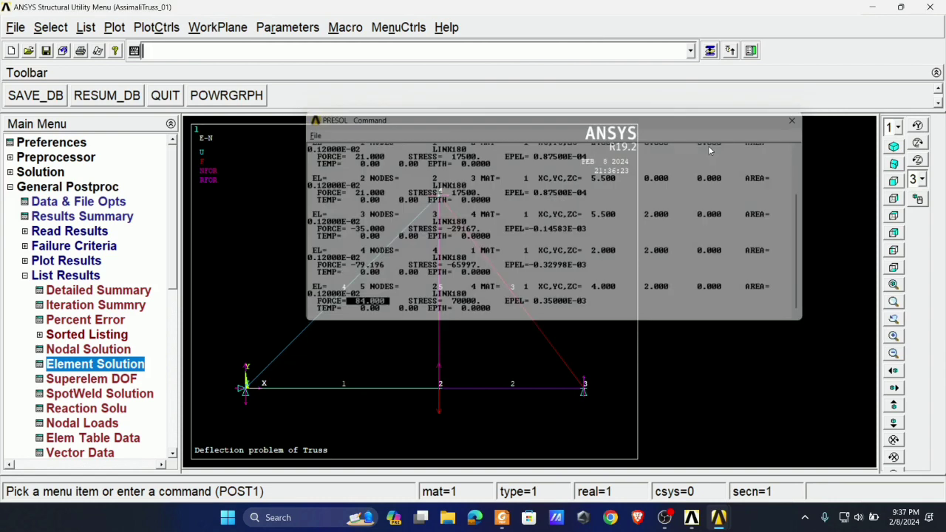